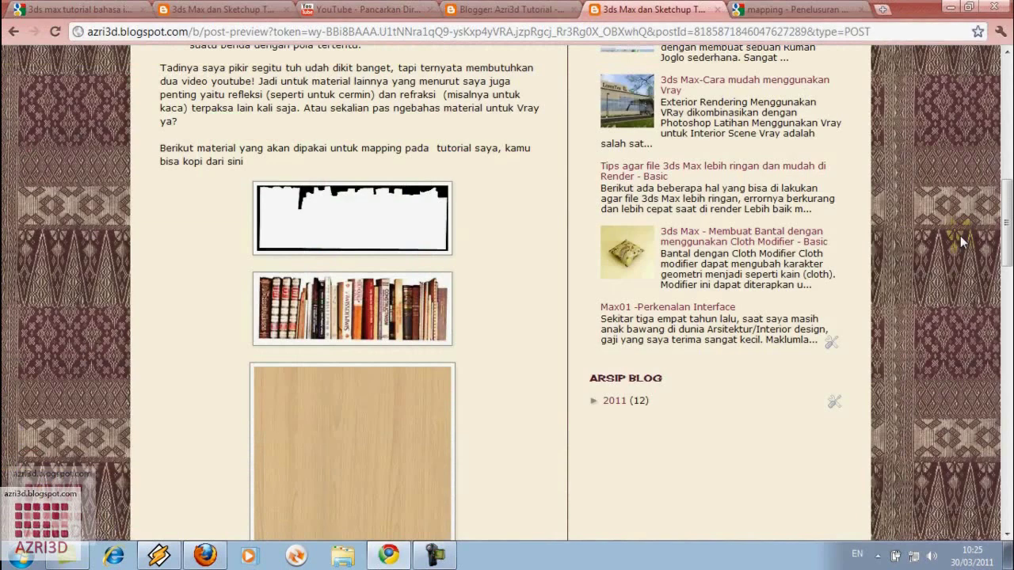
Look through the texture images supplied in the blog post for the mapping tutorial.
scroll(960, 235, down, 10)
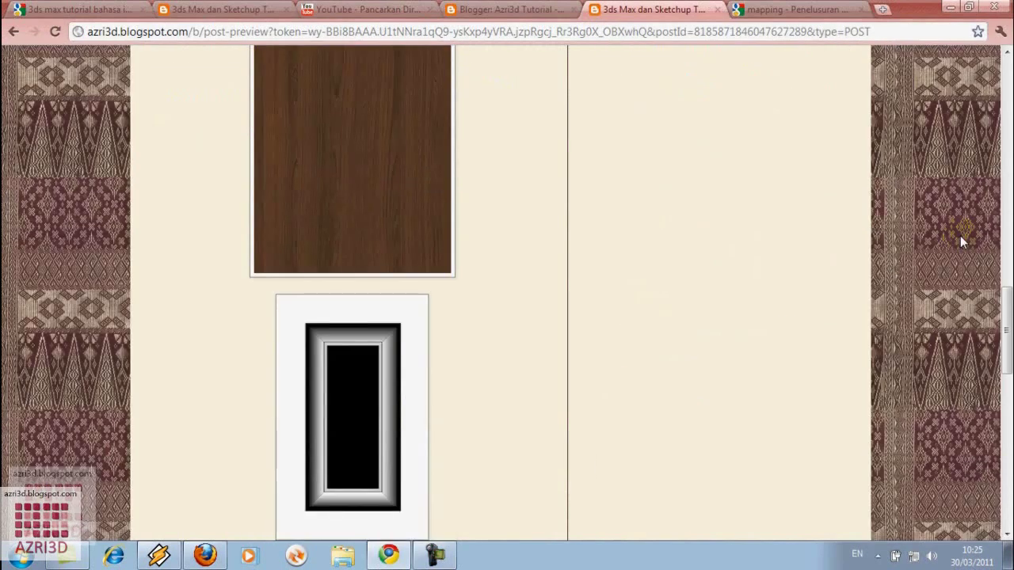
scroll(960, 236, down, 3)
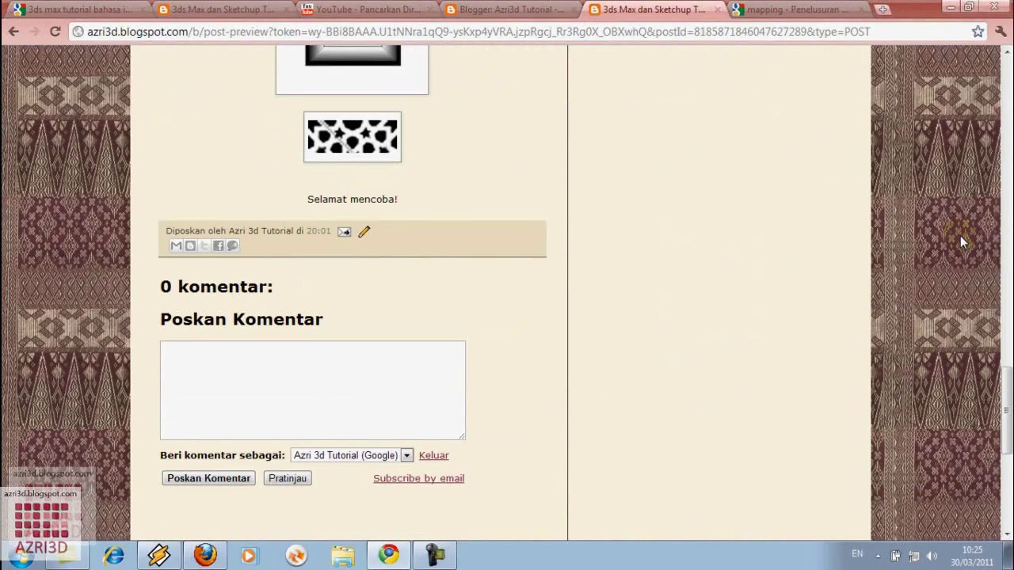
scroll(960, 235, up, 2)
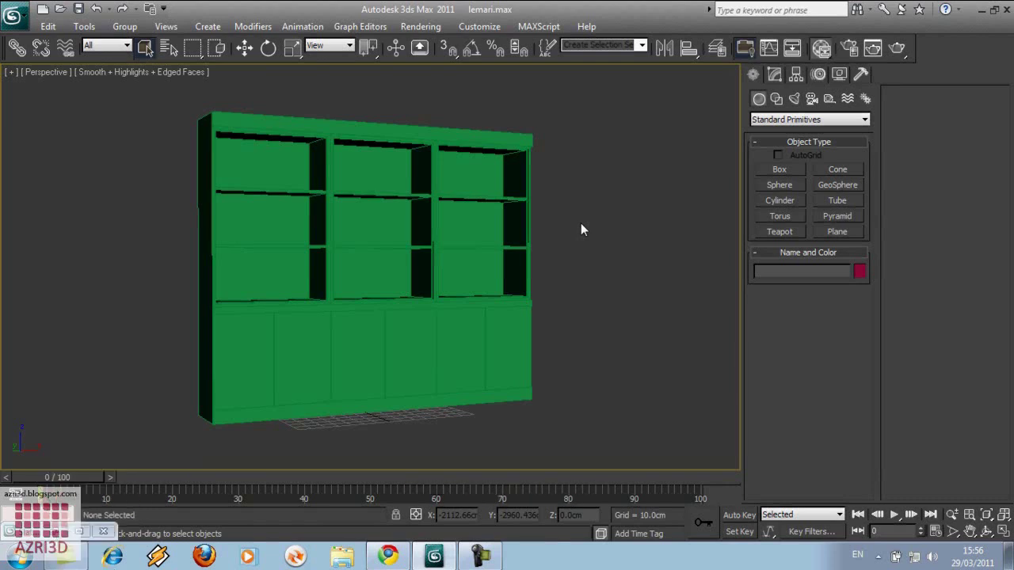
Switch the Material Editor to compact mode and change its sample slots to the 5X3 layout.
key(m)
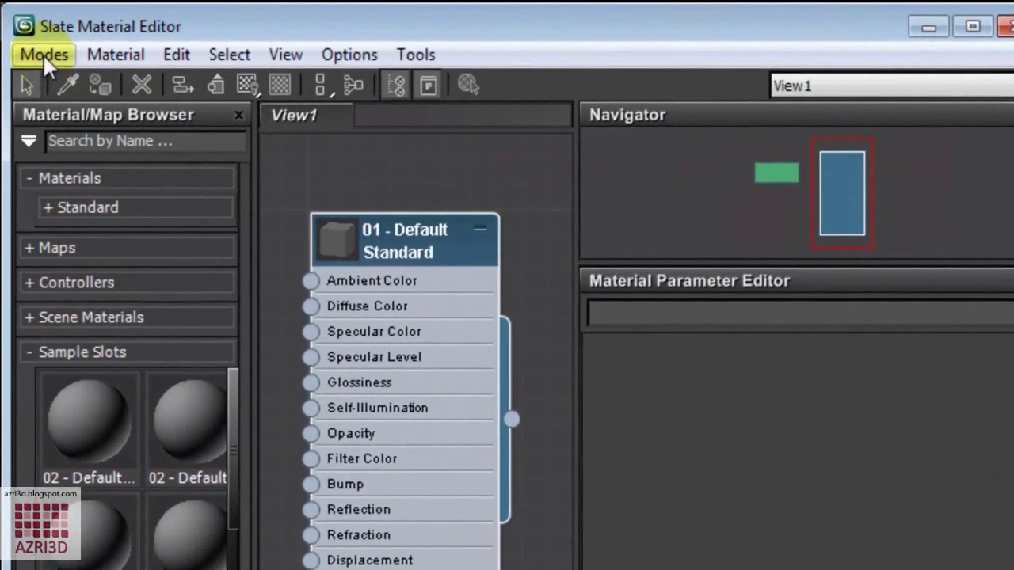
click(23, 31)
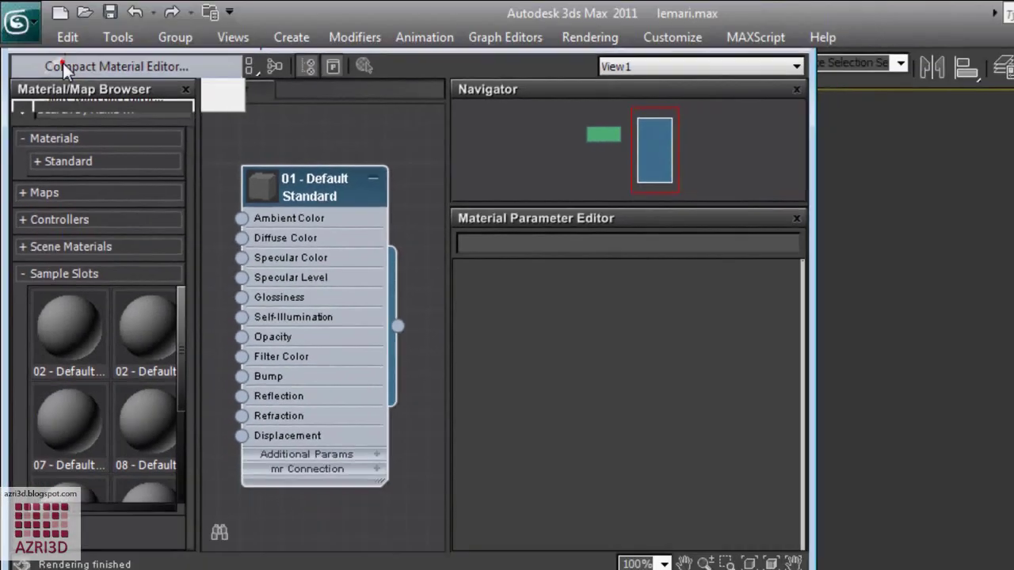
click(81, 82)
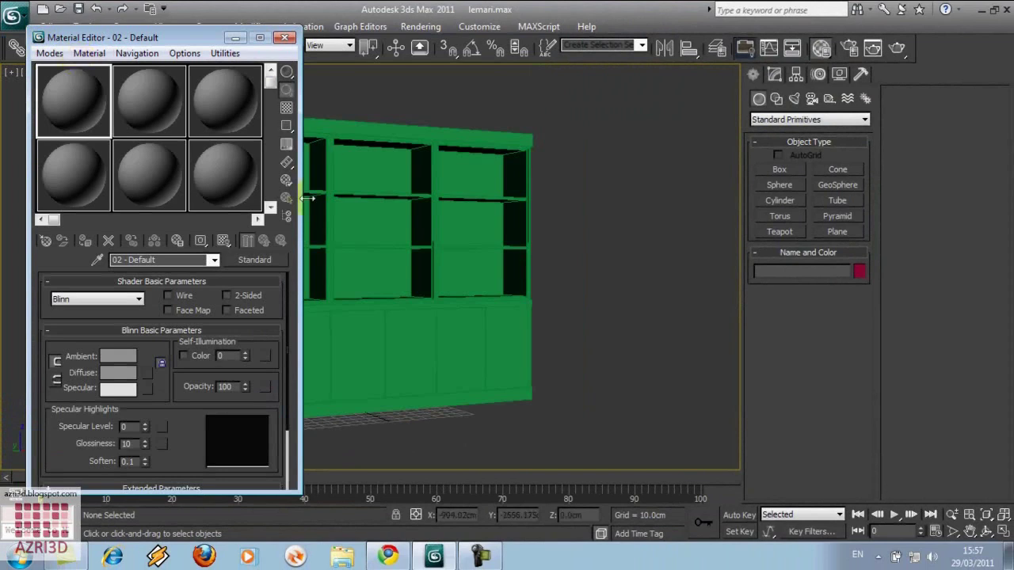
click(265, 259)
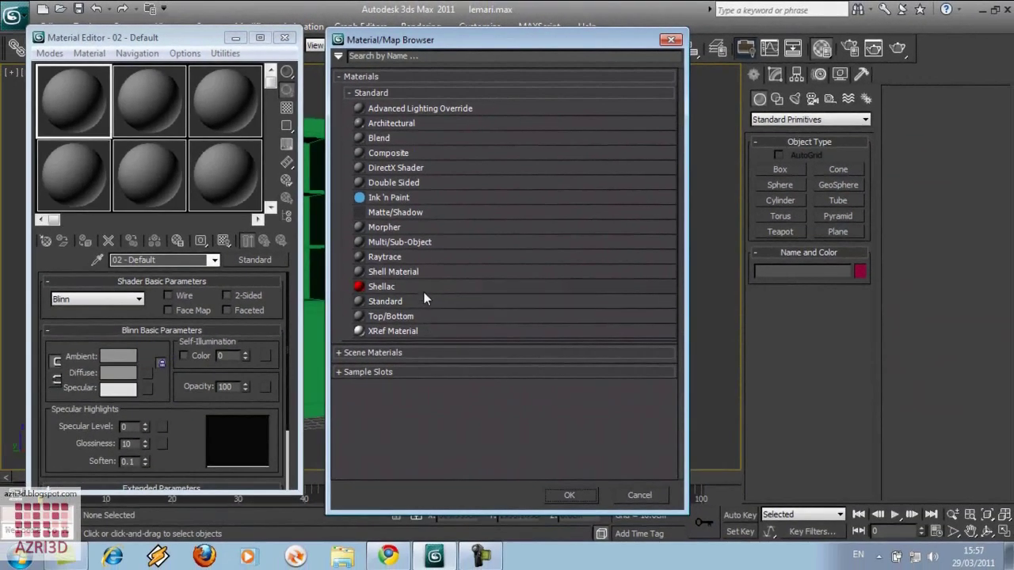
click(671, 40)
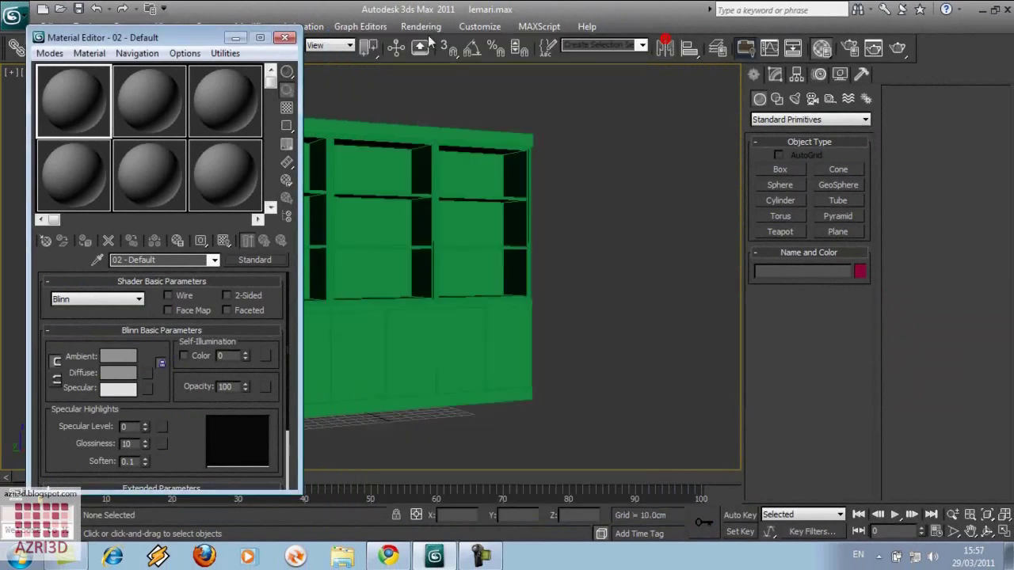
click(190, 54)
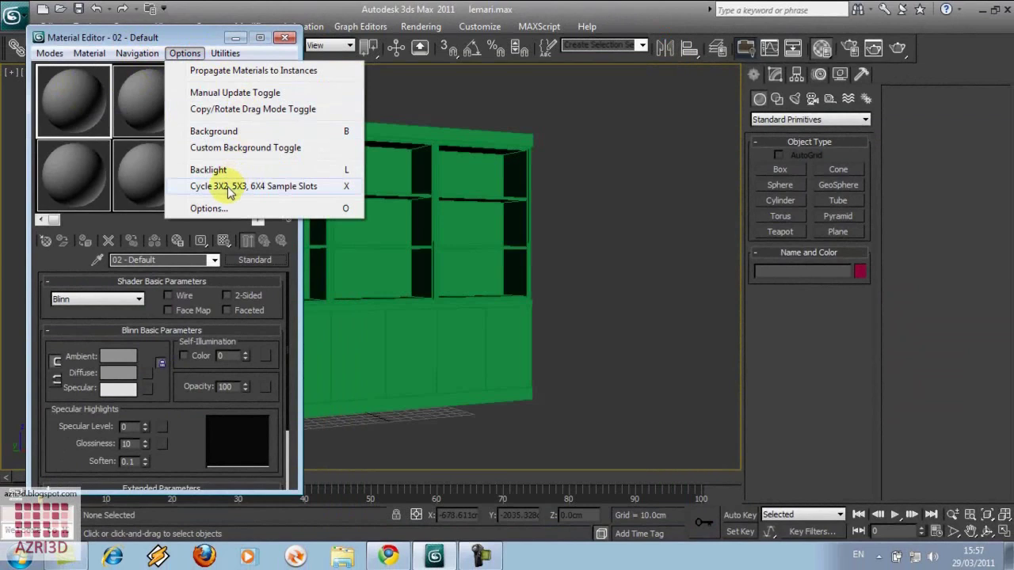
click(238, 186)
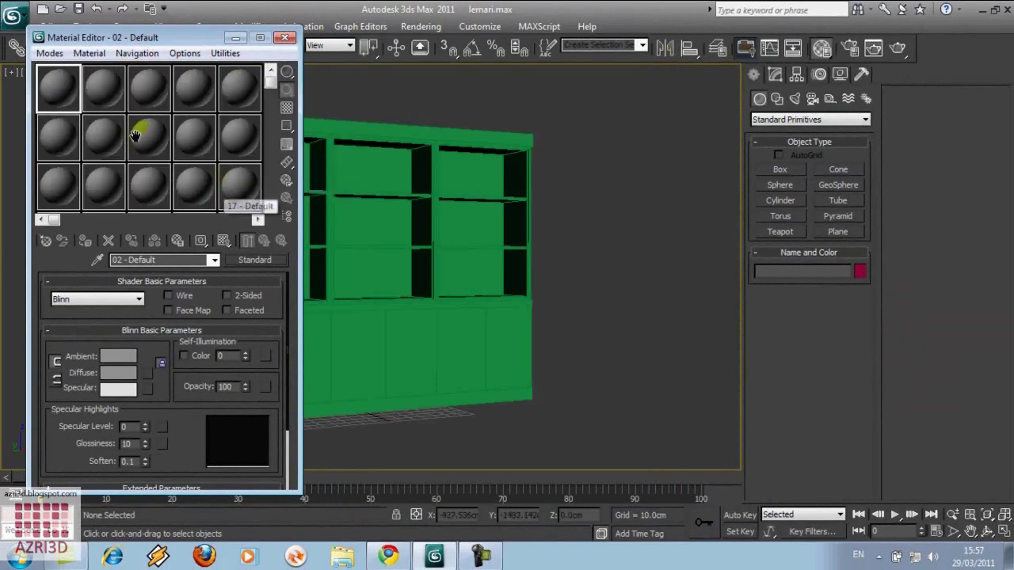
click(284, 38)
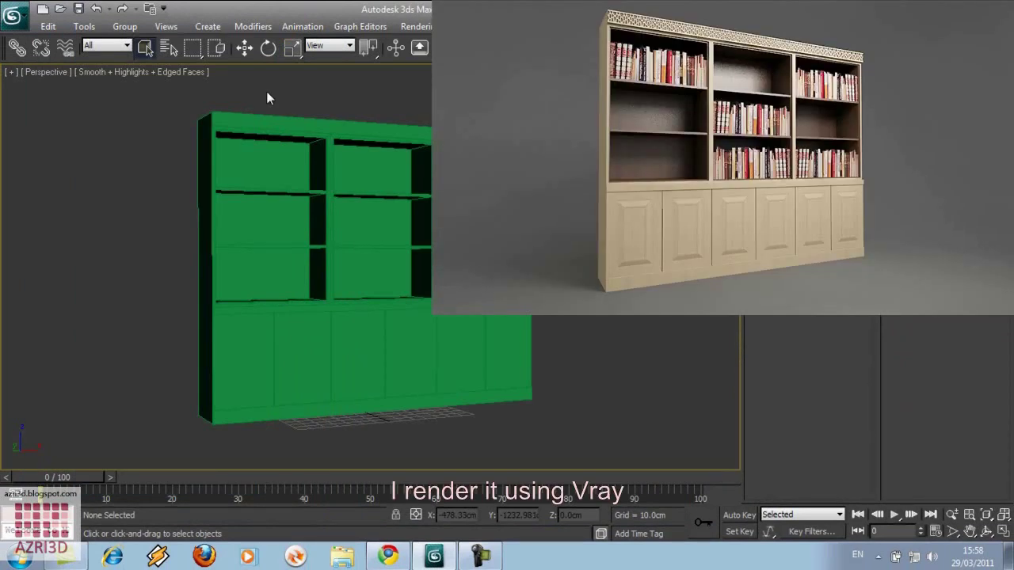
Assign the Kayu terang (1).jpg bitmap as the diffuse map of the first material slot.
key(m)
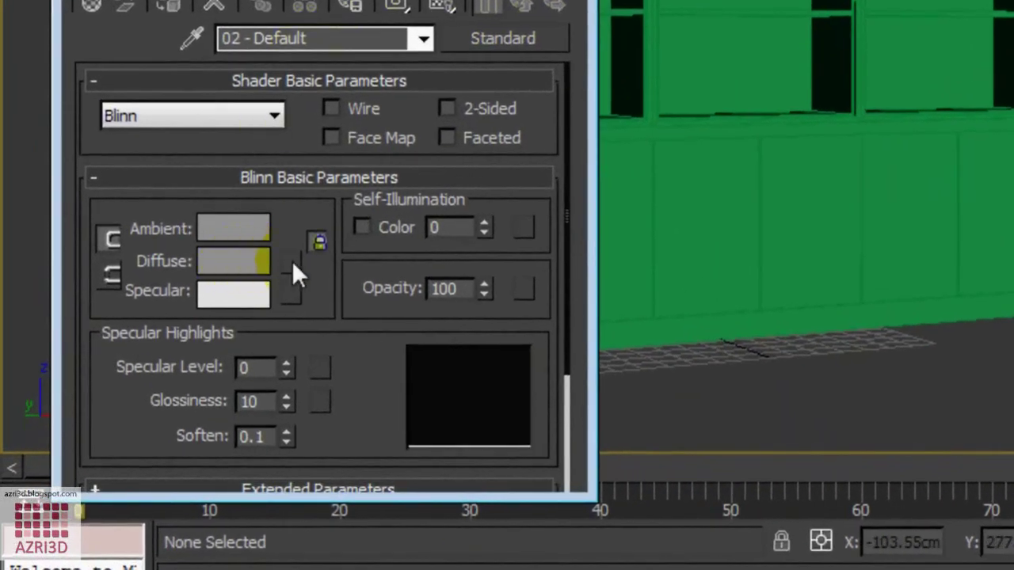
click(293, 263)
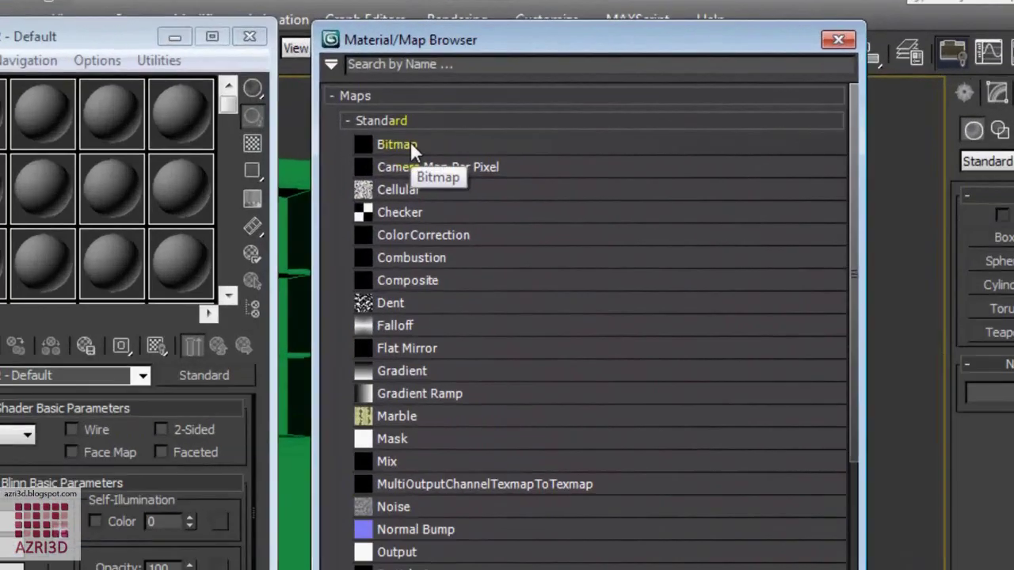
double_click(389, 111)
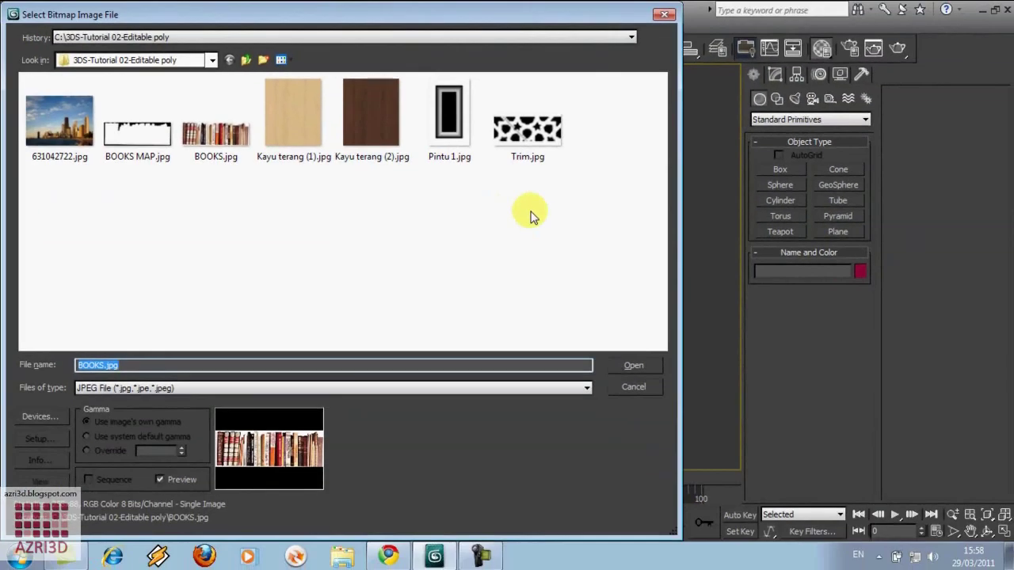
double_click(314, 118)
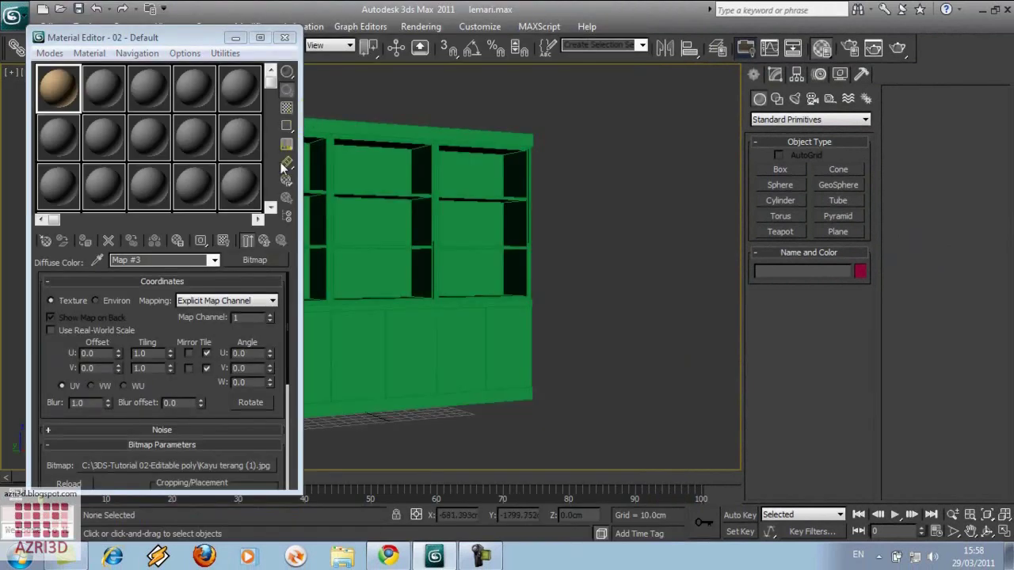
Return to the parent material and rename it Kayu Muda.
click(264, 241)
click(173, 260)
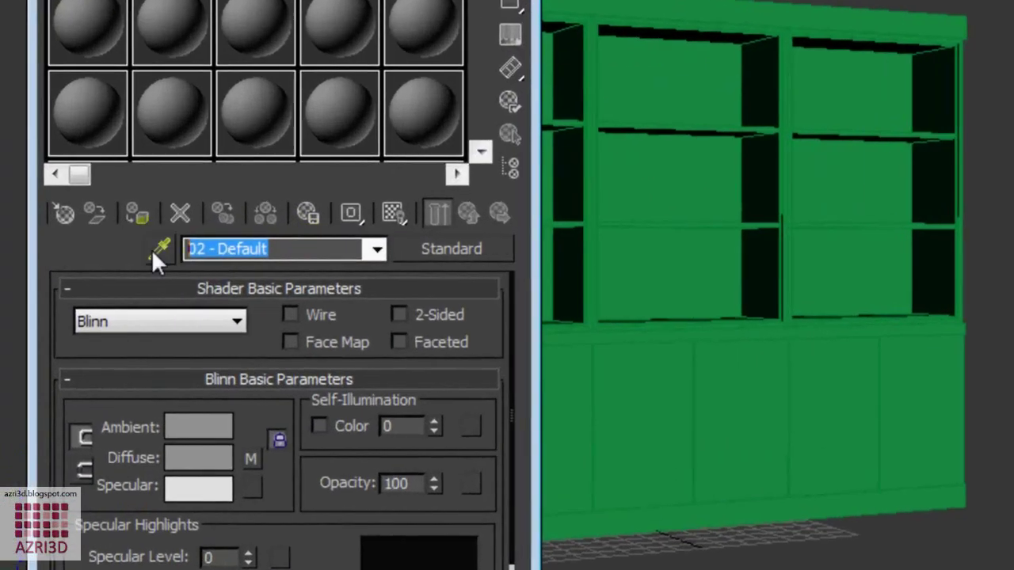
text(Kayu Muda)
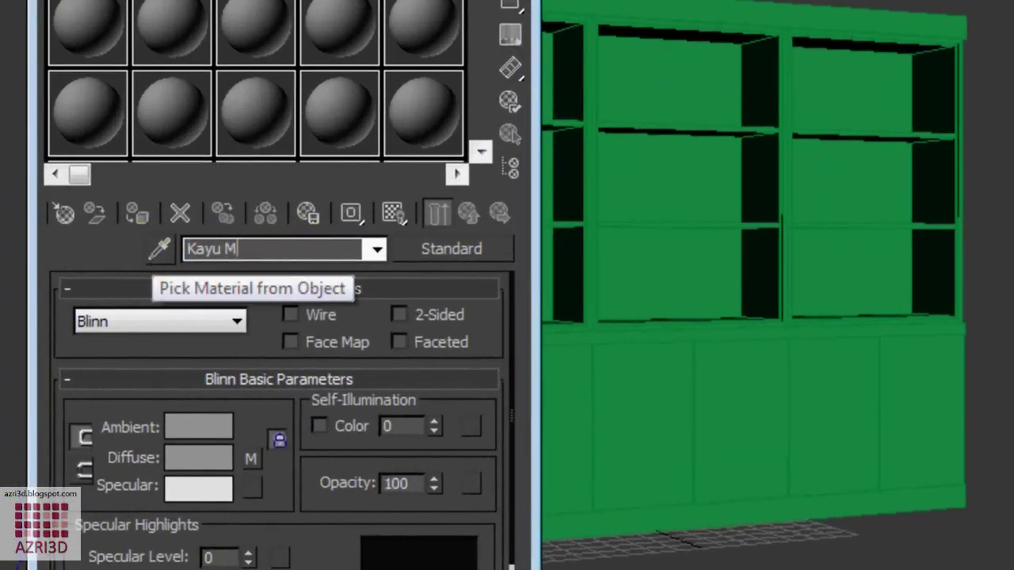
key(Return)
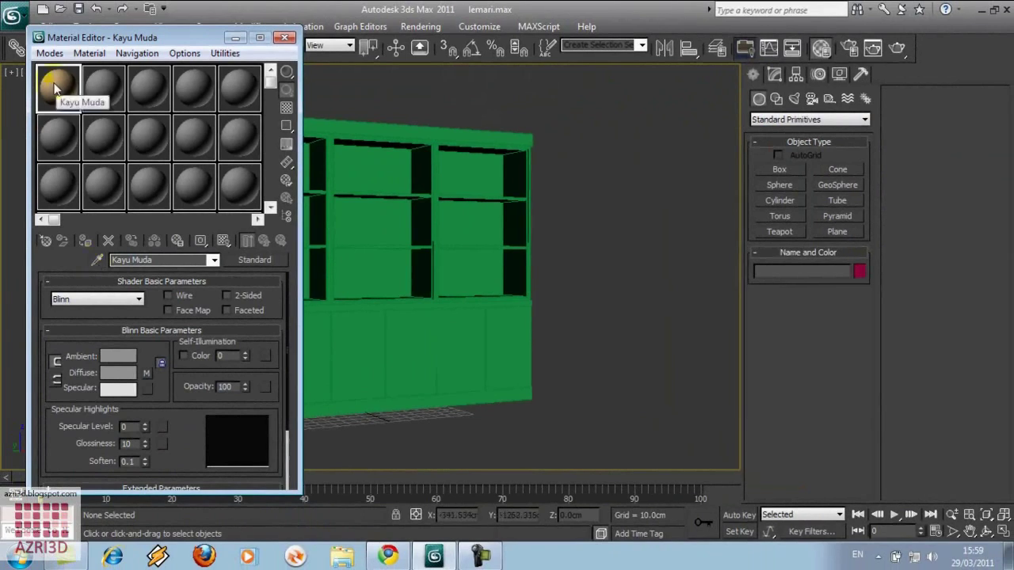
Apply the Kayu Muda material to the bookcase and display its map in the viewport.
drag(56, 87, 331, 132)
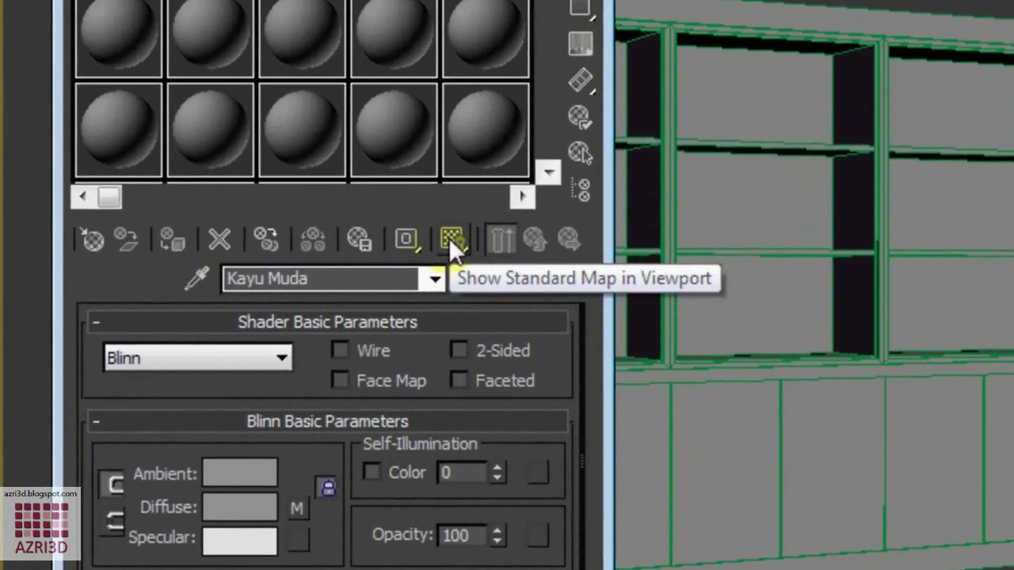
click(337, 239)
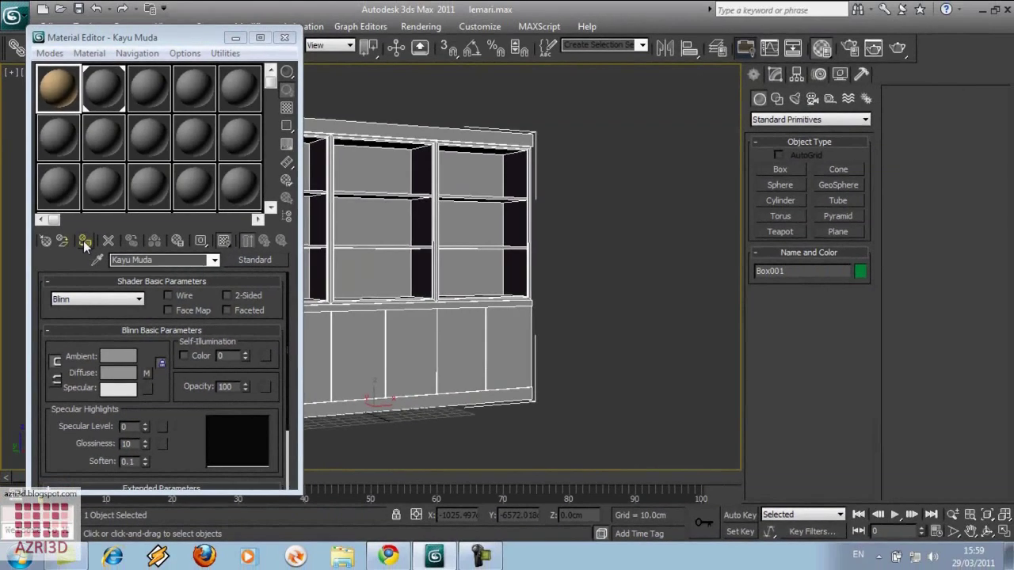
click(200, 153)
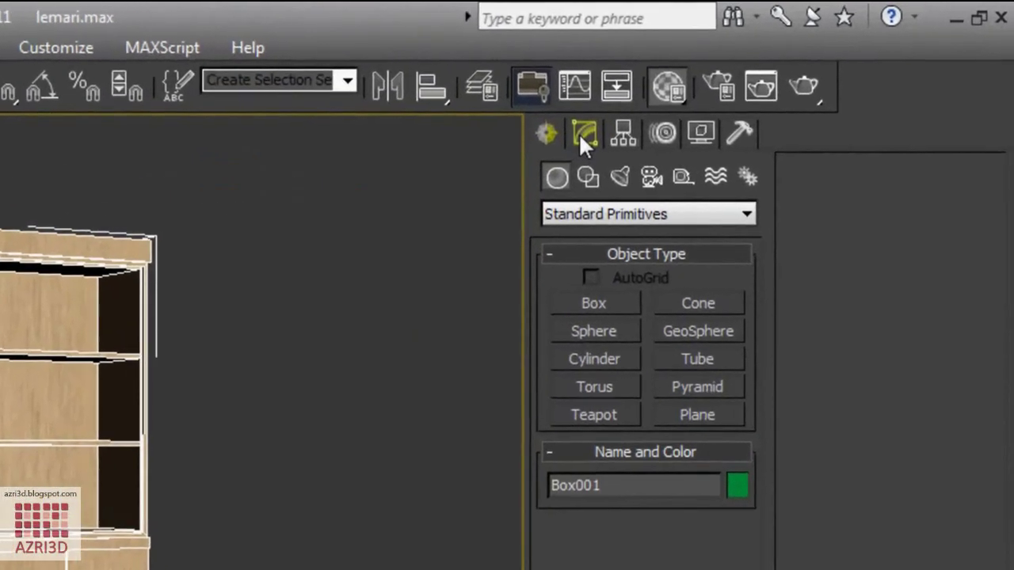
Add a UVW Map modifier to the bookcase with Box mapping.
click(616, 125)
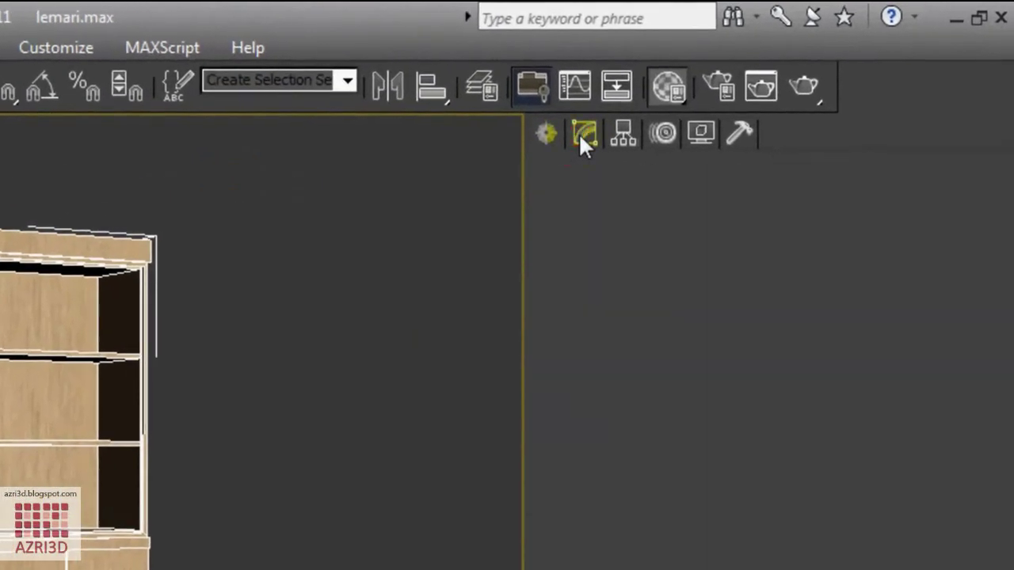
click(636, 203)
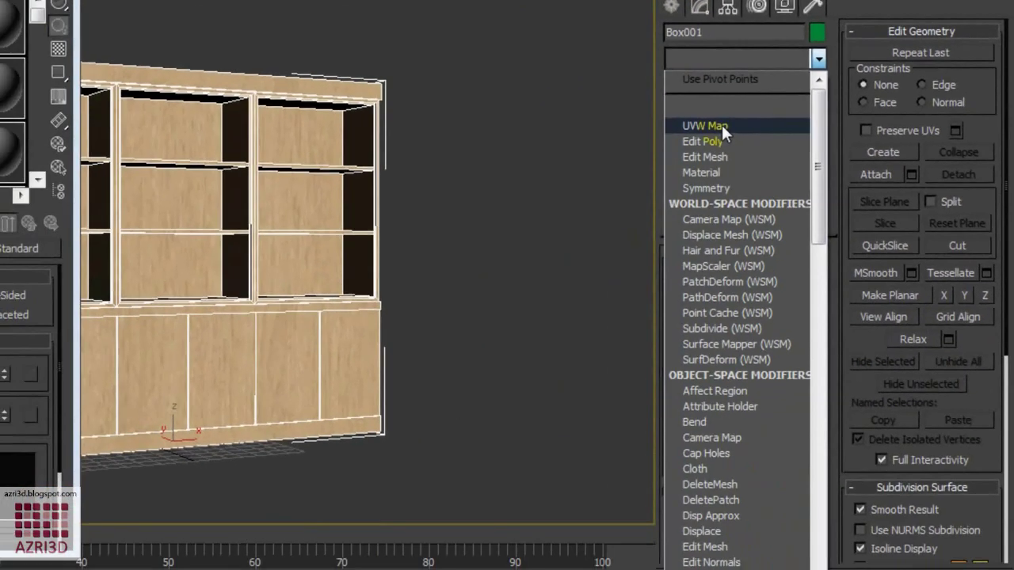
click(592, 298)
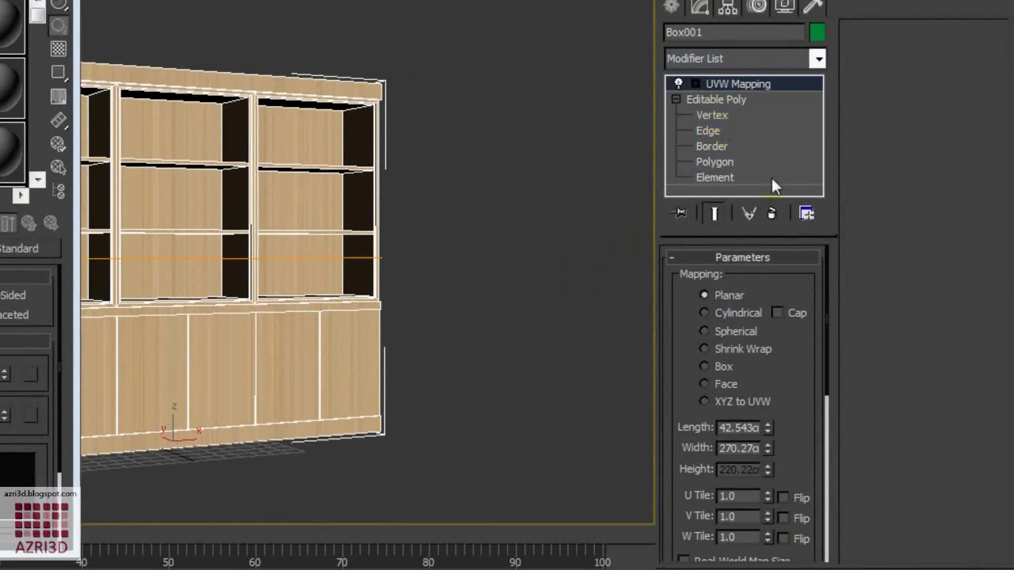
click(722, 367)
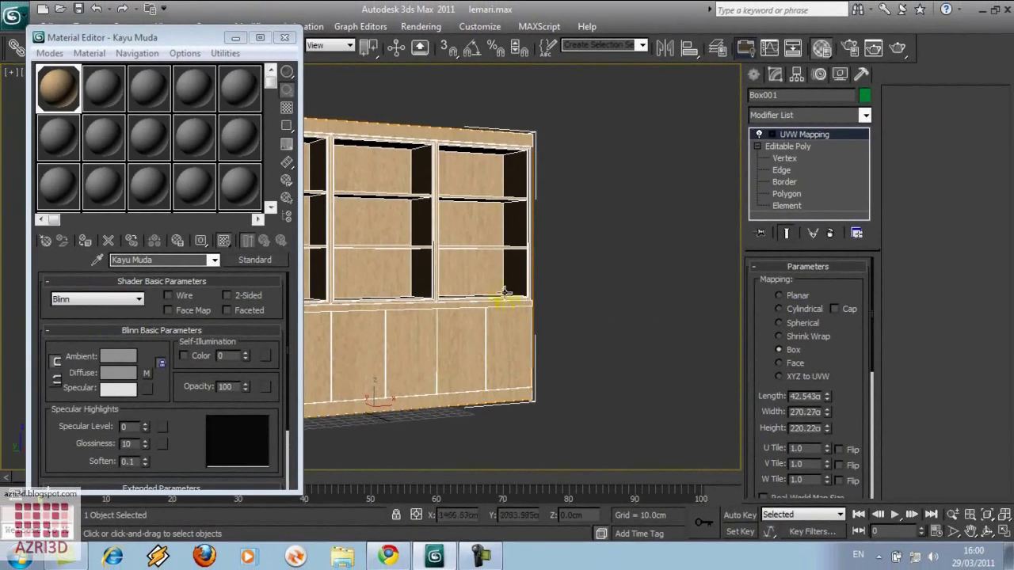
click(236, 42)
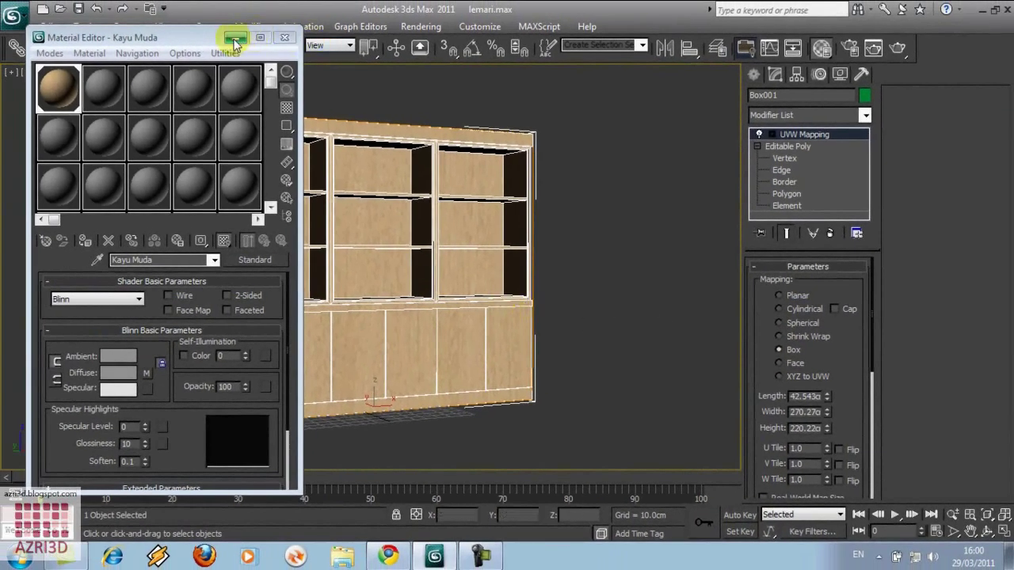
Set the bookcase's UVW mapping length, width and height to 100 cm each, and deselect the bookcase.
alt+middle_drag(377, 230, 394, 255)
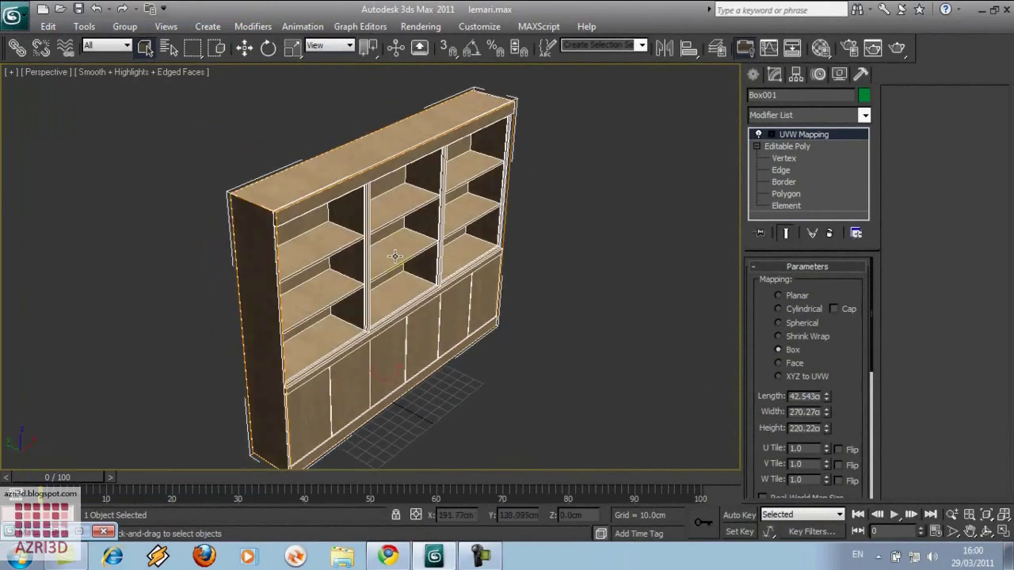
key(shift+z)
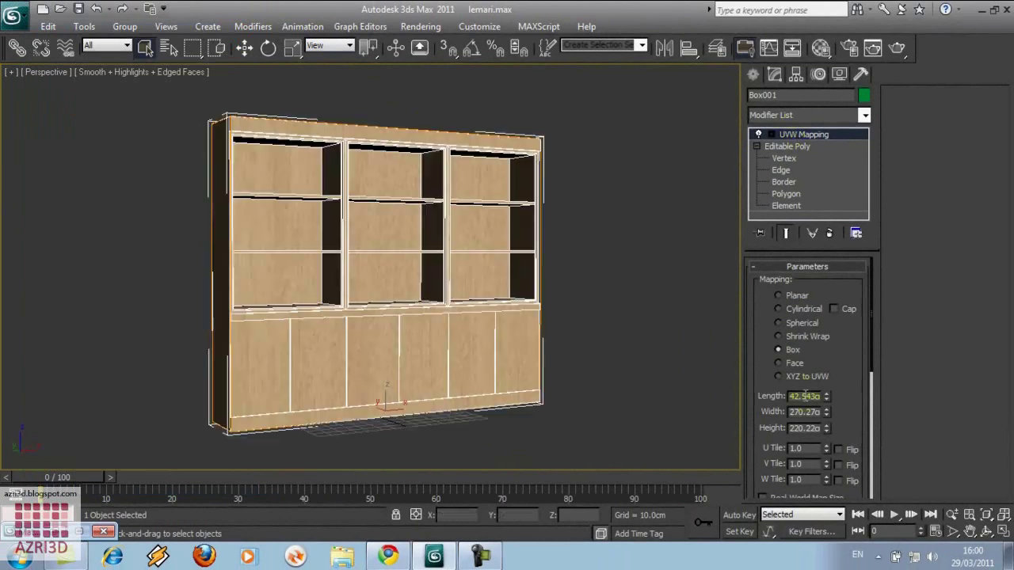
click(805, 412)
click(807, 428)
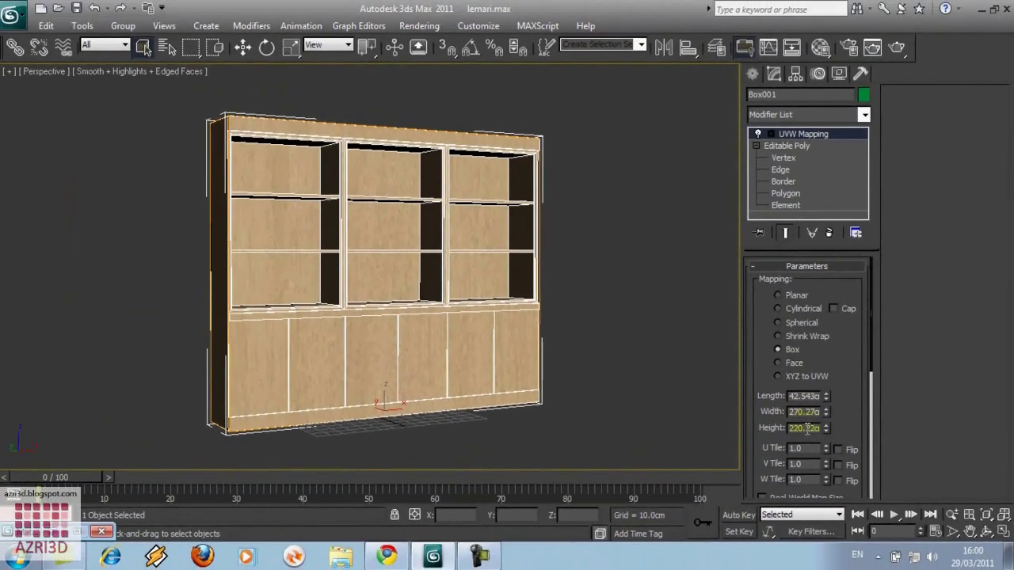
click(804, 394)
text(100)
key(Tab)
text(100)
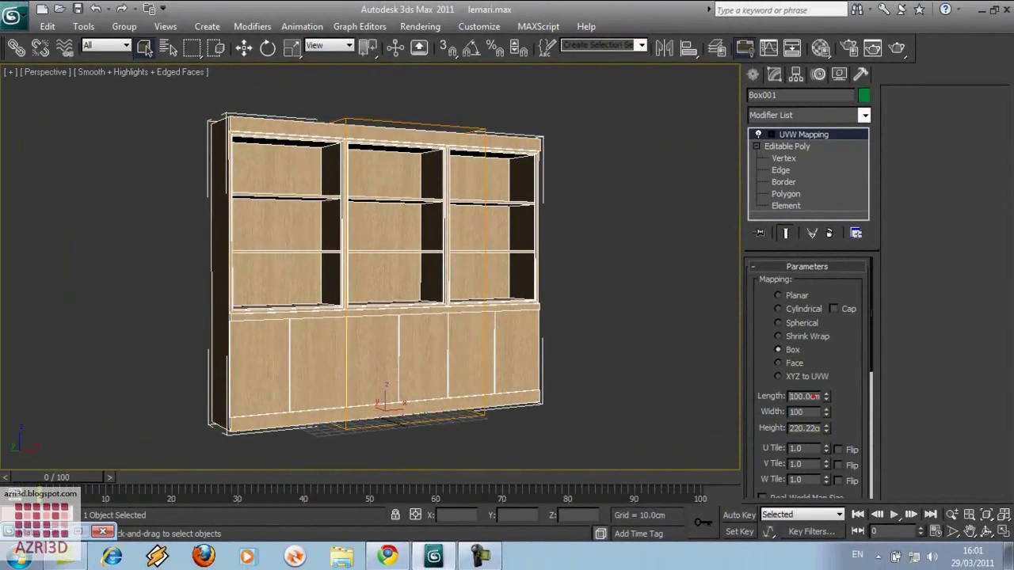
key(Tab)
text(100)
key(Return)
click(608, 283)
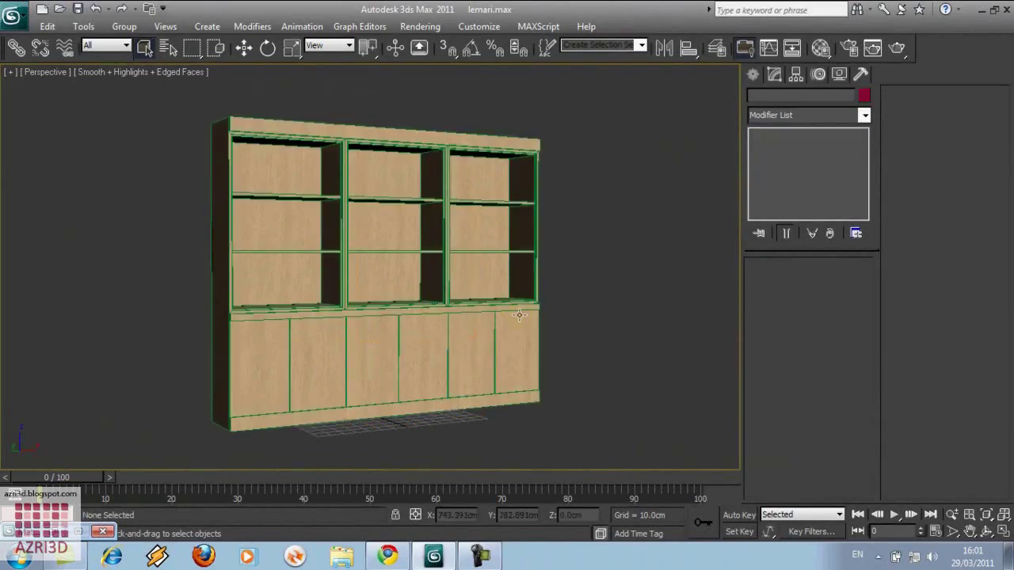
click(533, 321)
click(595, 325)
Copy the Kayu Muda material into the second sample slot and rename the copy Kayu Tua.
key(m)
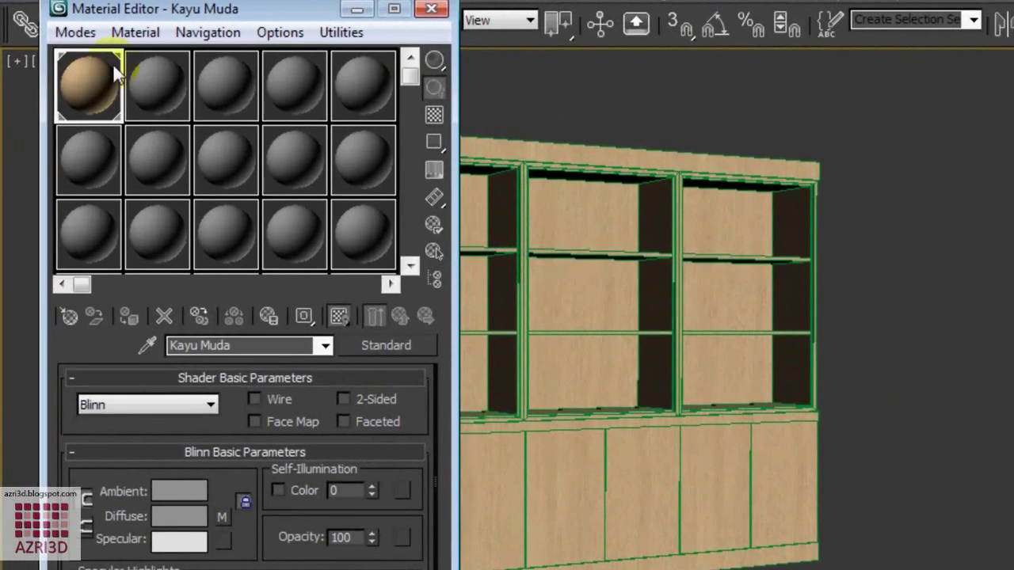
drag(113, 64, 155, 93)
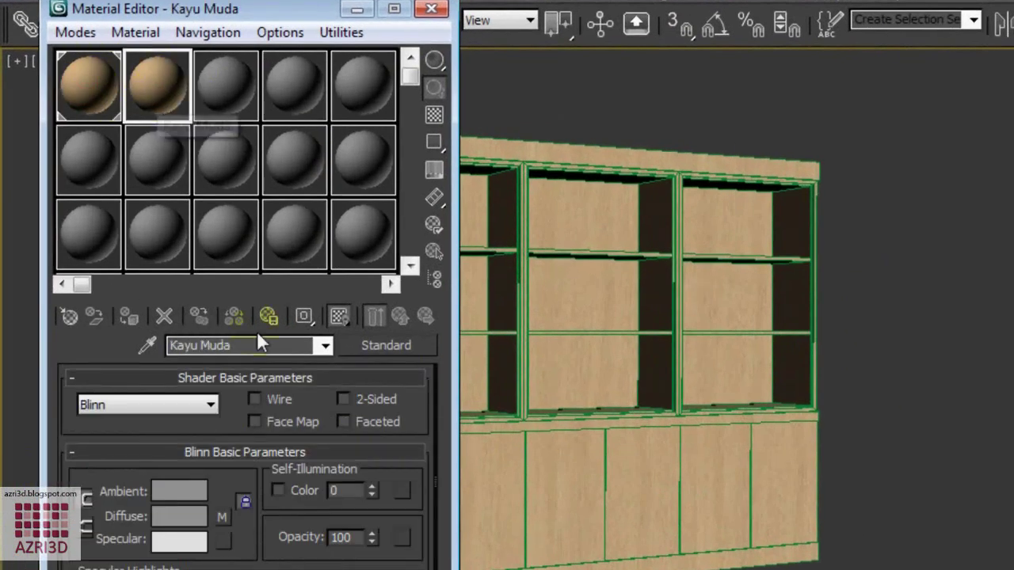
drag(199, 346, 320, 350)
key(BackSpace)
text(Tua)
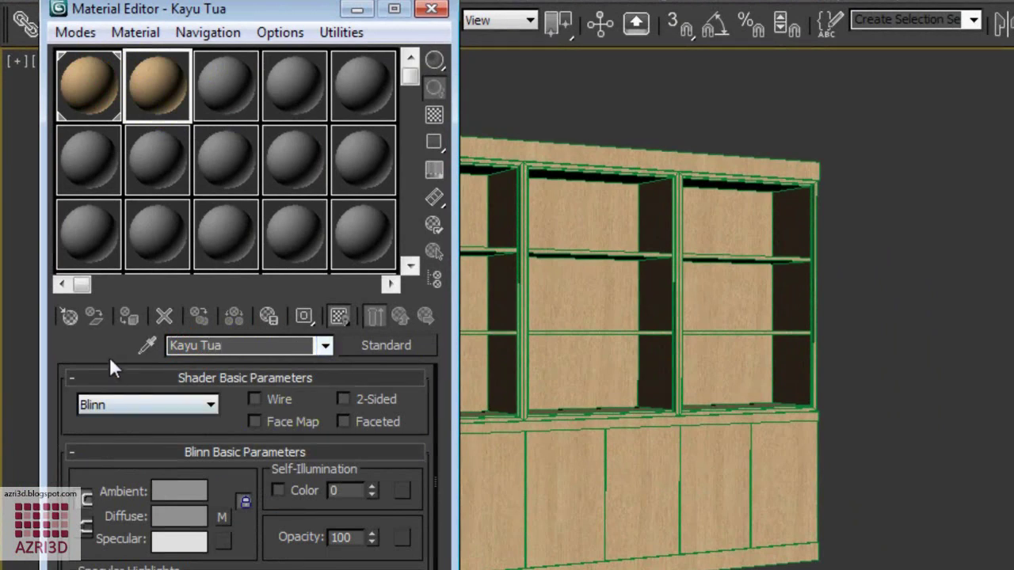
Replace the Kayu Tua material's diffuse bitmap with Kayu terang (2).jpg.
click(221, 519)
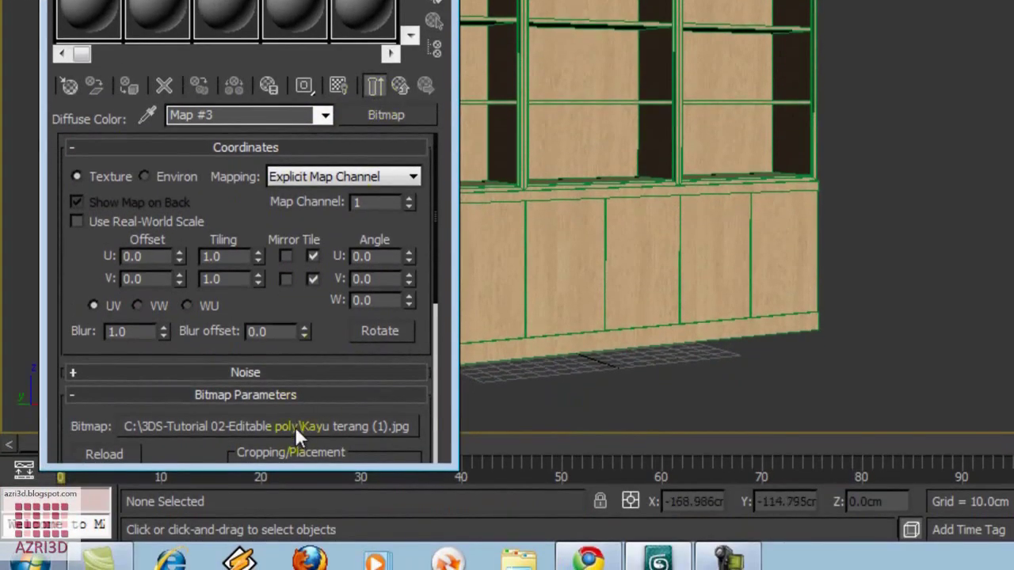
click(295, 423)
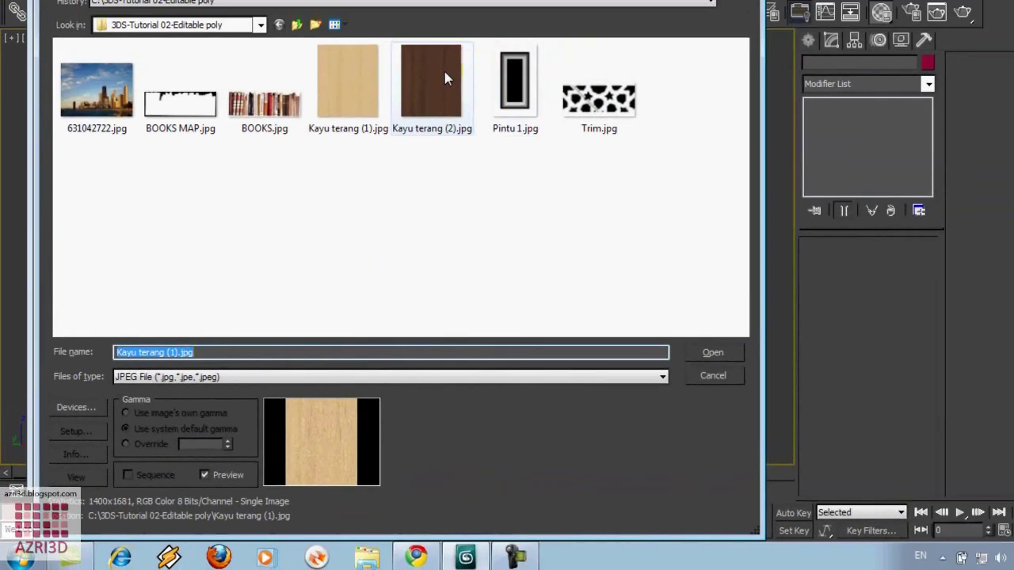
double_click(445, 75)
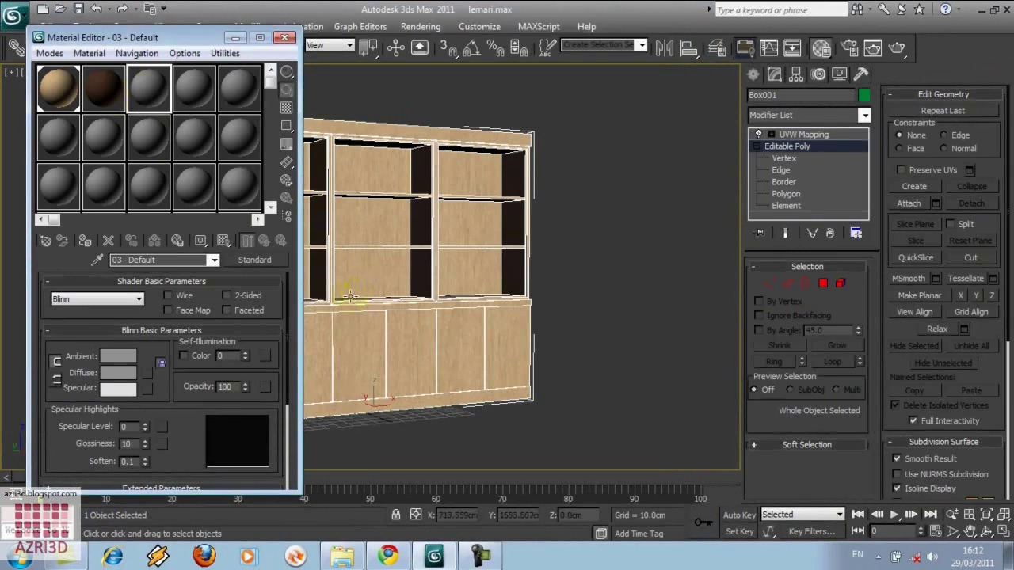
Change the third sample slot's material to Multi/Sub-Object, keeping the old material as sub-material, and set the number of materials to 2.
click(249, 260)
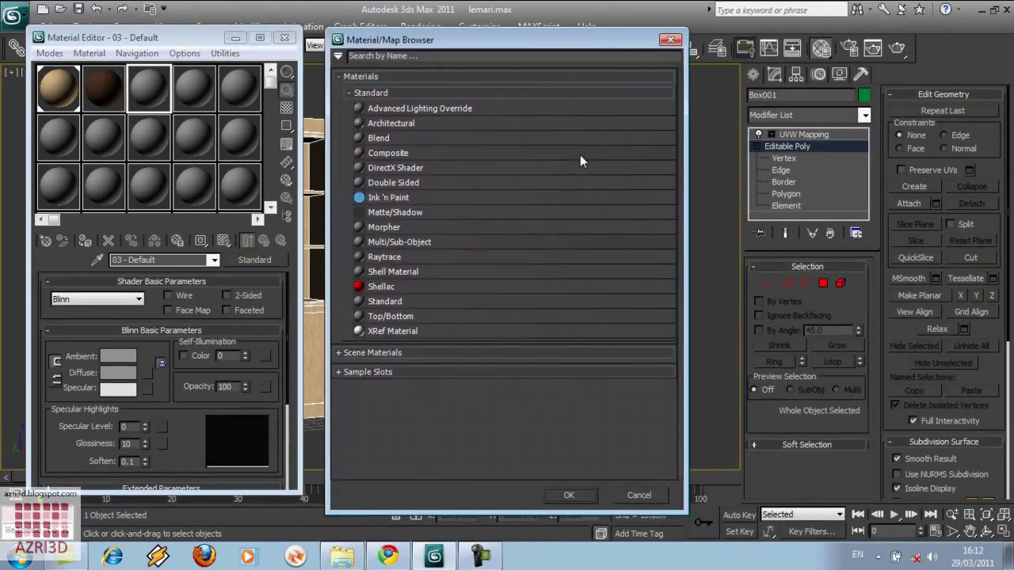
double_click(425, 243)
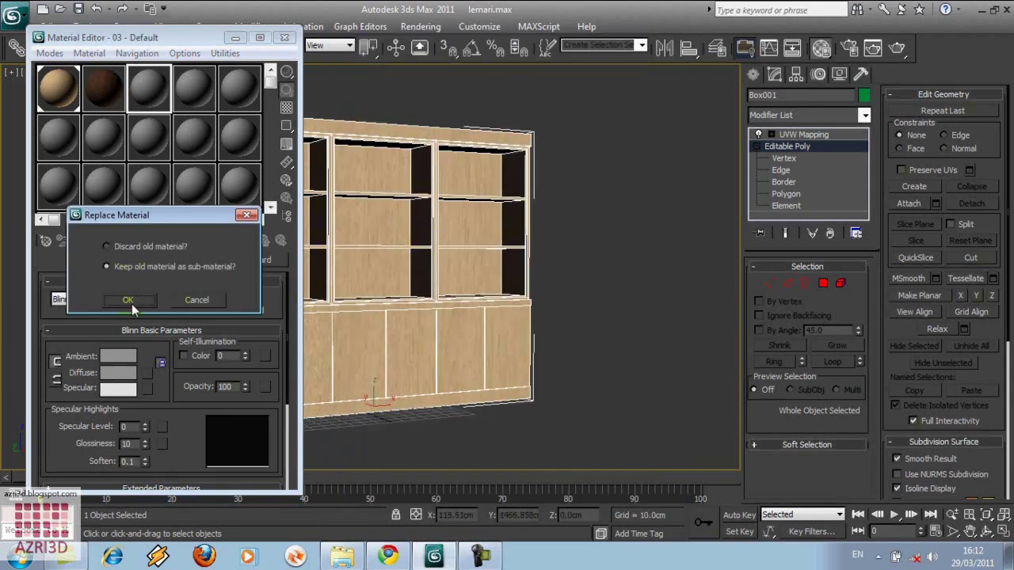
click(129, 301)
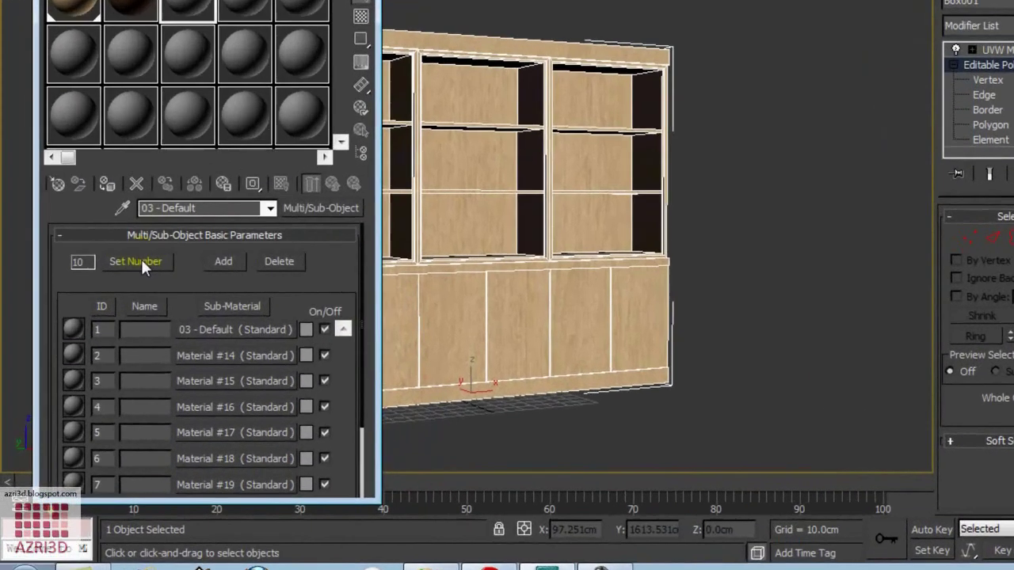
click(113, 304)
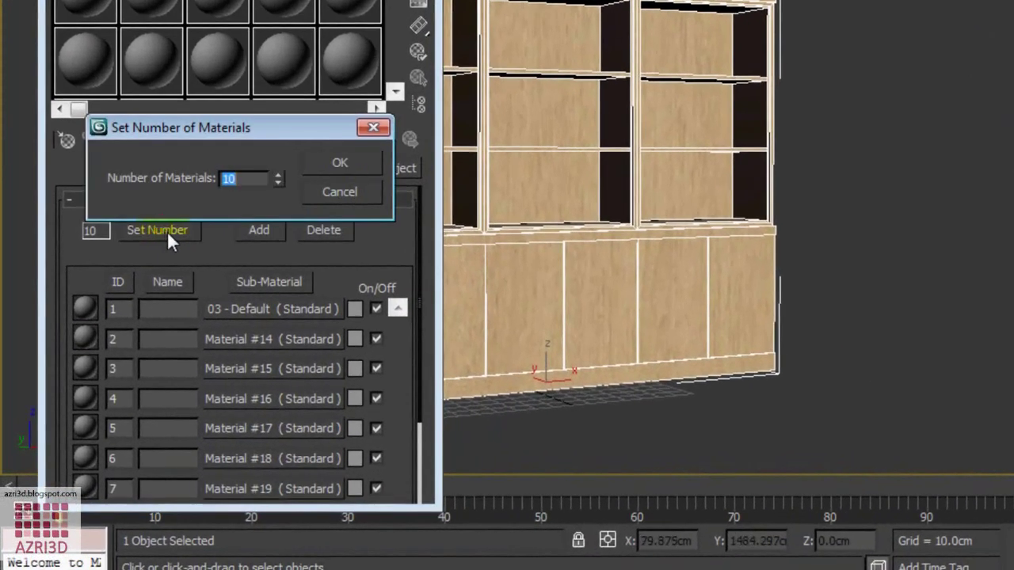
text(2)
click(339, 162)
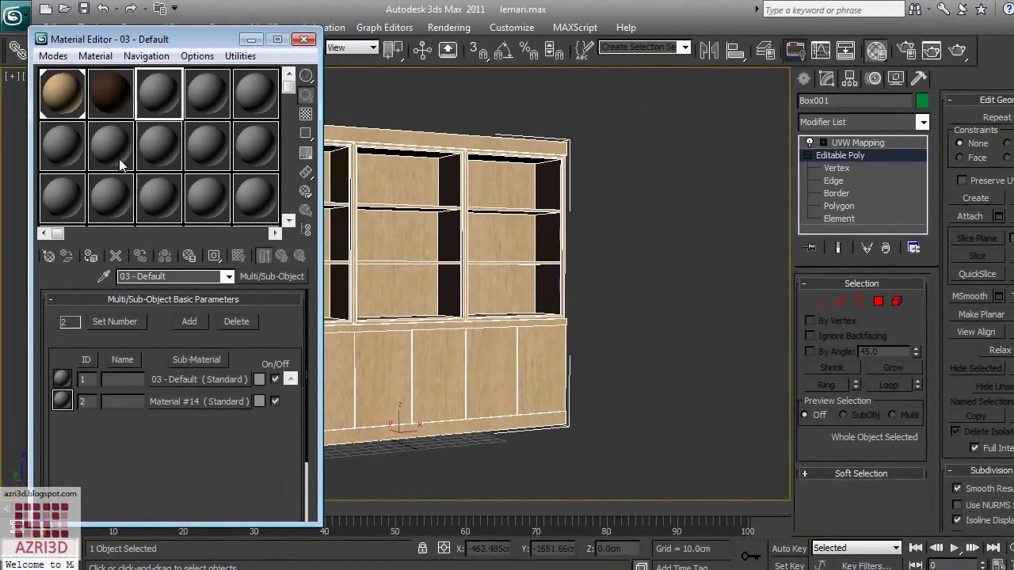
Copy Kayu Tua into sub-material 1 and Kayu Muda into sub-material 2, and minimize the Material Editor.
drag(109, 89, 206, 381)
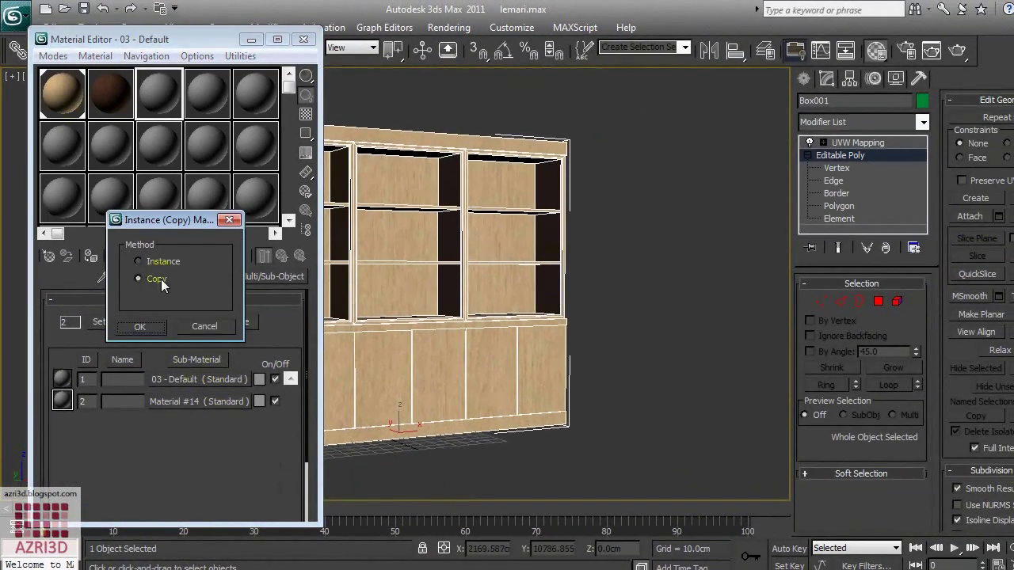
click(139, 326)
drag(154, 144, 197, 402)
click(149, 328)
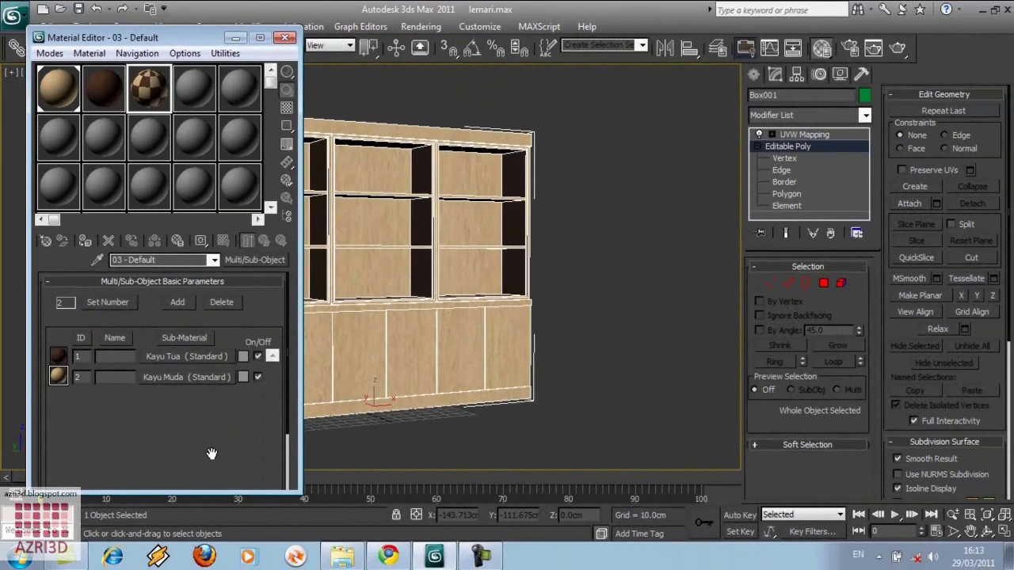
click(234, 38)
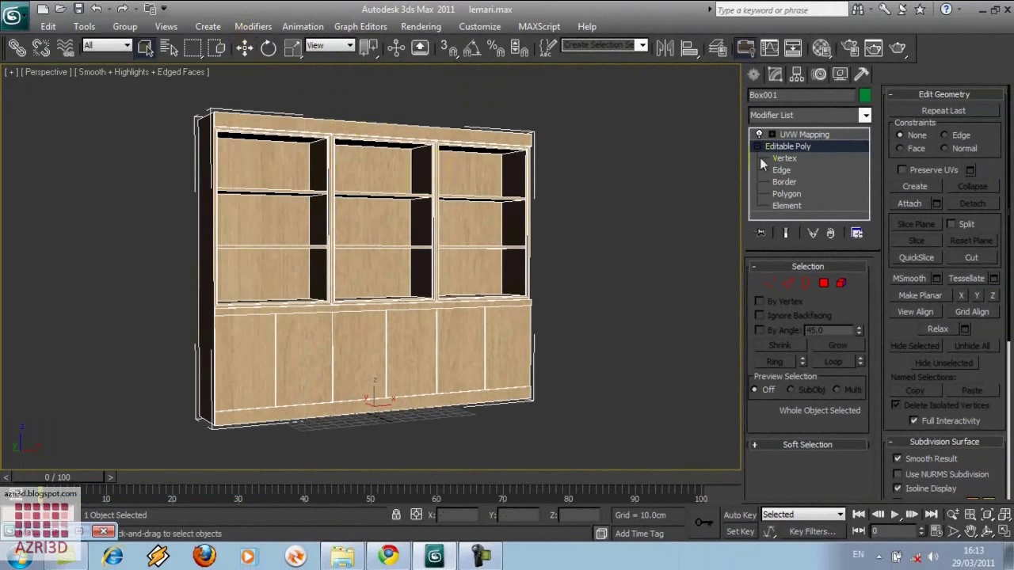
Assign material ID 1 to all polygons of the bookcase and clear the polygon selection.
click(788, 194)
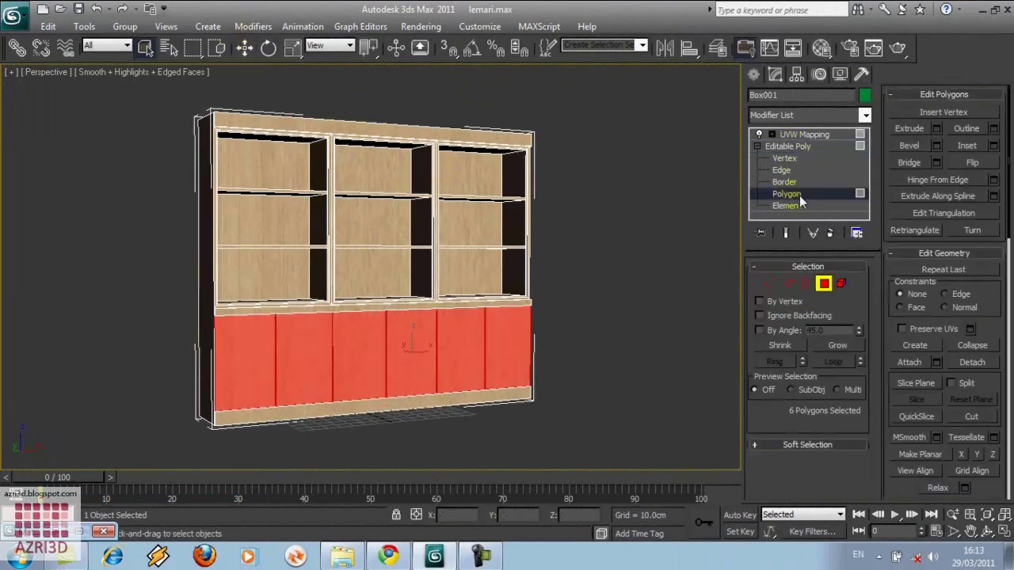
key(ctrl+a)
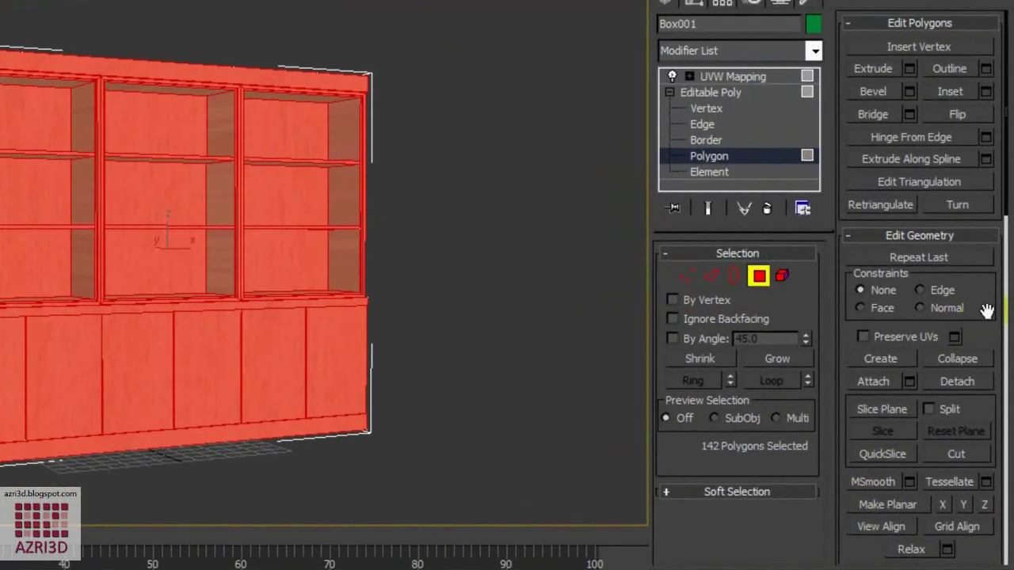
scroll(988, 349, down, 5)
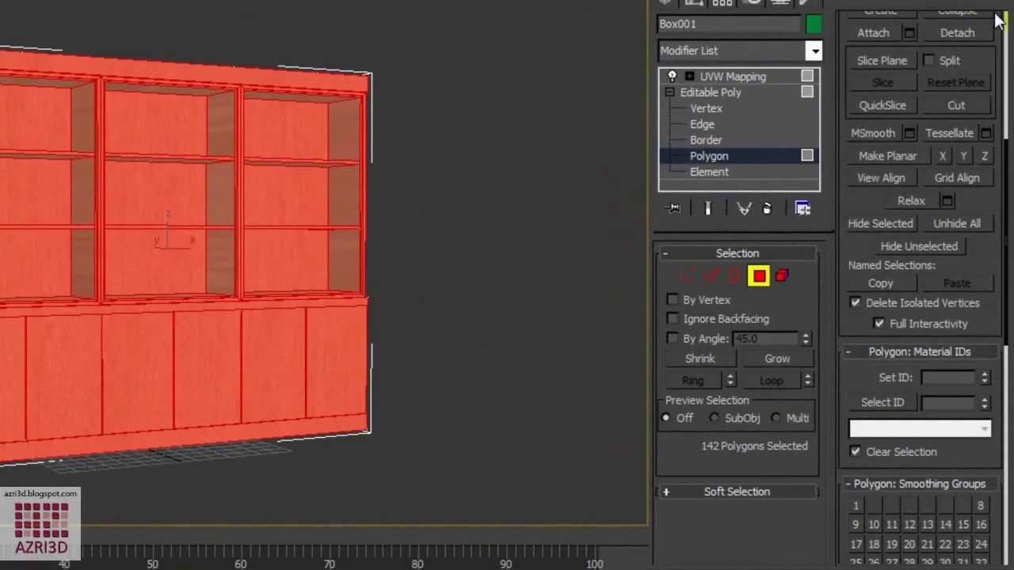
text(1)
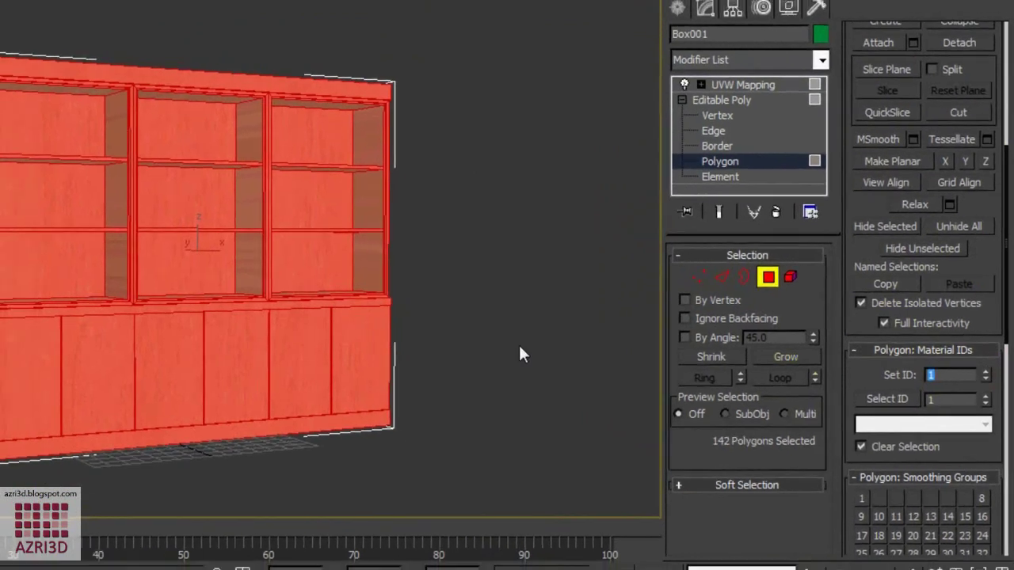
click(518, 343)
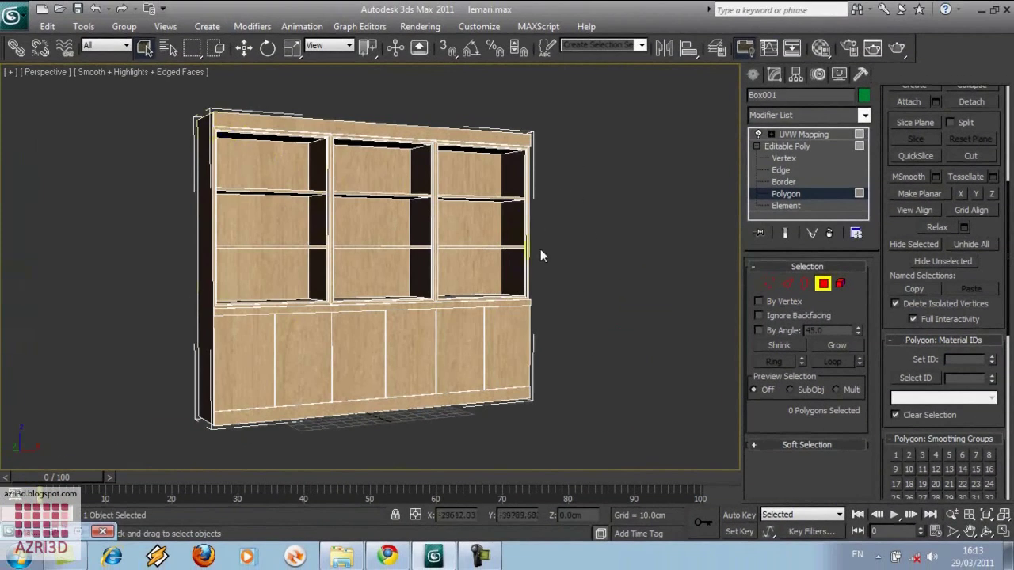
Select the polygons of the upper open-shelf section in the Front view with Window selection mode.
key(f)
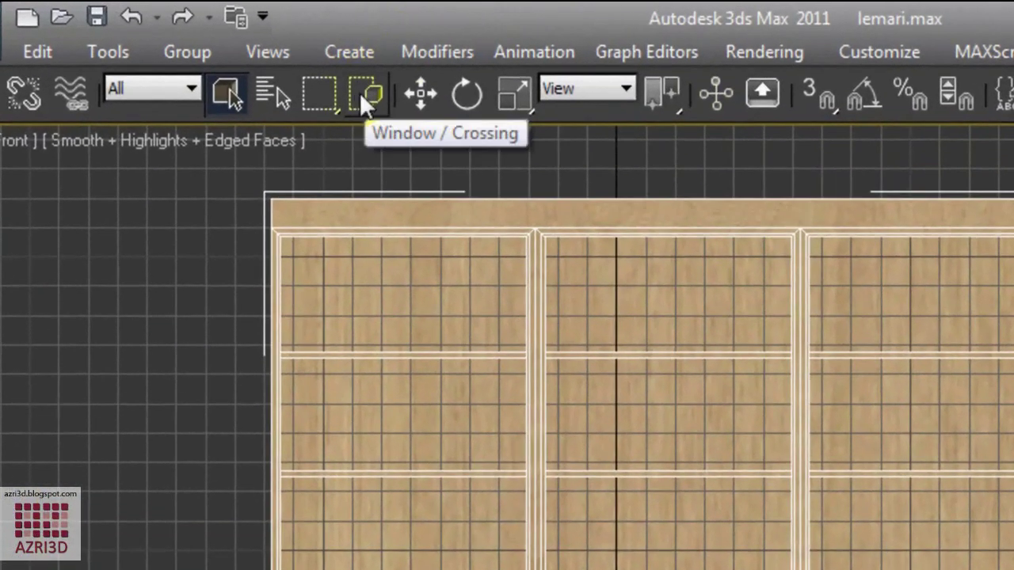
click(362, 92)
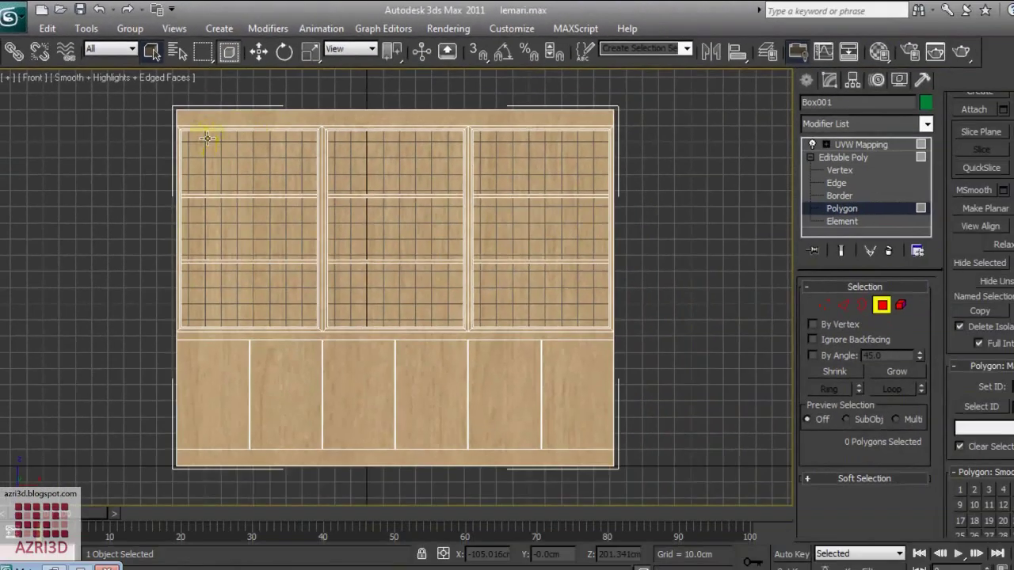
drag(114, 105, 588, 322)
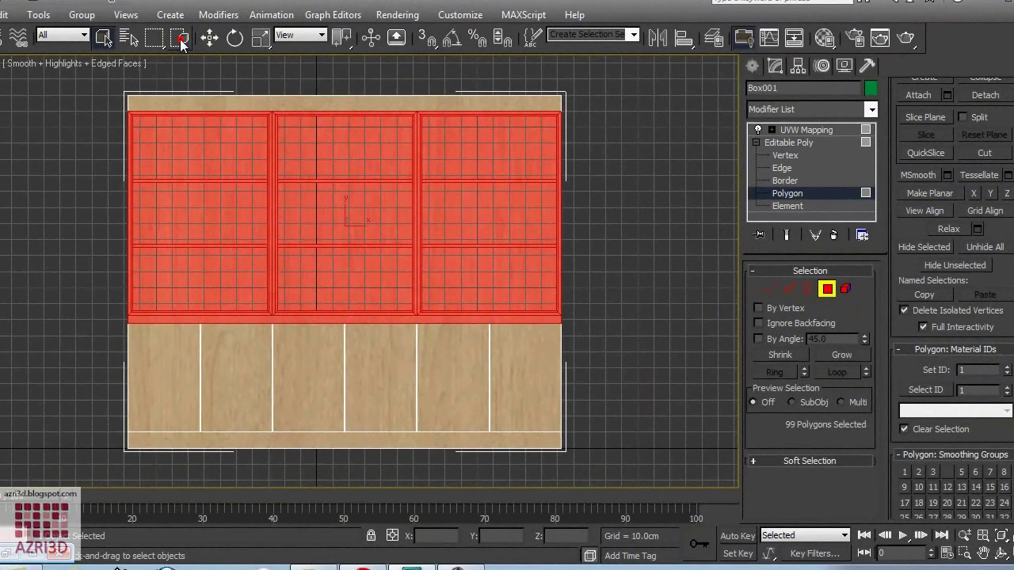
Remove the ledge below the shelves, the outer edges and the front frame strips from the polygon selection using Crossing mode.
click(181, 40)
mouse_move(86, 320)
mouse_down()
mouse_move(89, 328)
mouse_move(78, 314)
mouse_up()
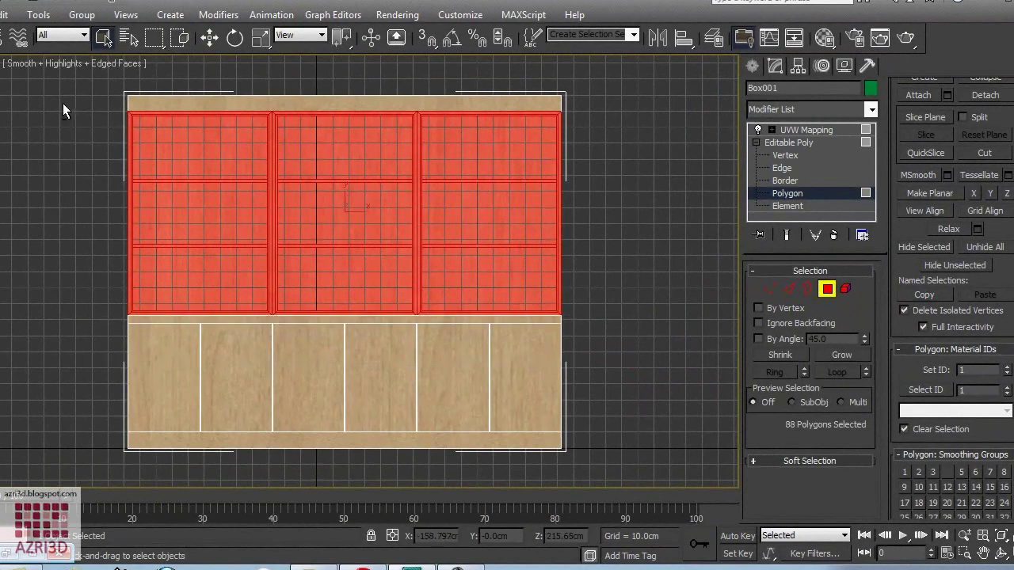
drag(620, 64, 577, 266)
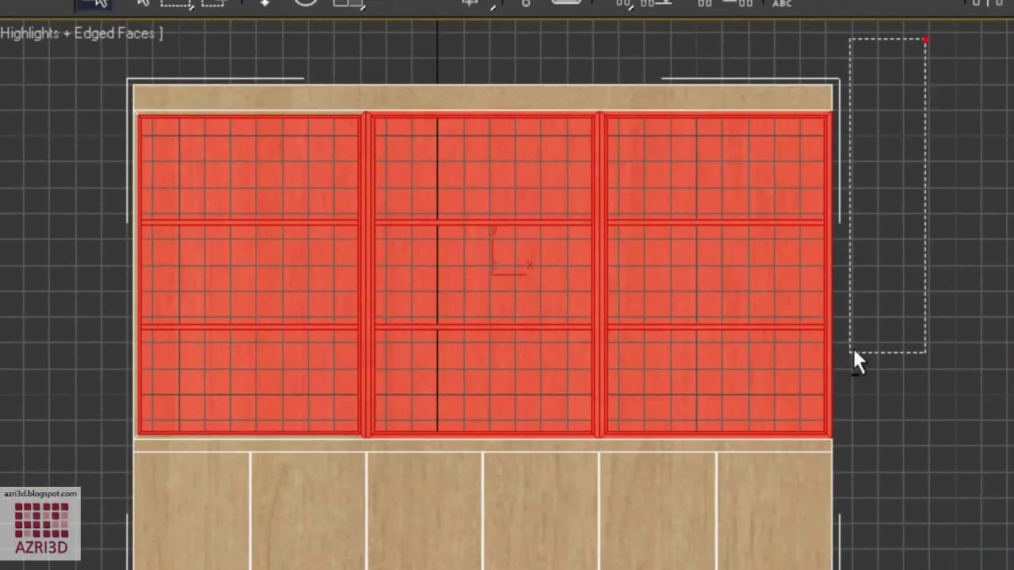
alt+drag(852, 352, 832, 443)
alt+drag(891, 528, 828, 77)
alt+drag(254, 37, 636, 116)
scroll(575, 102, up, 3)
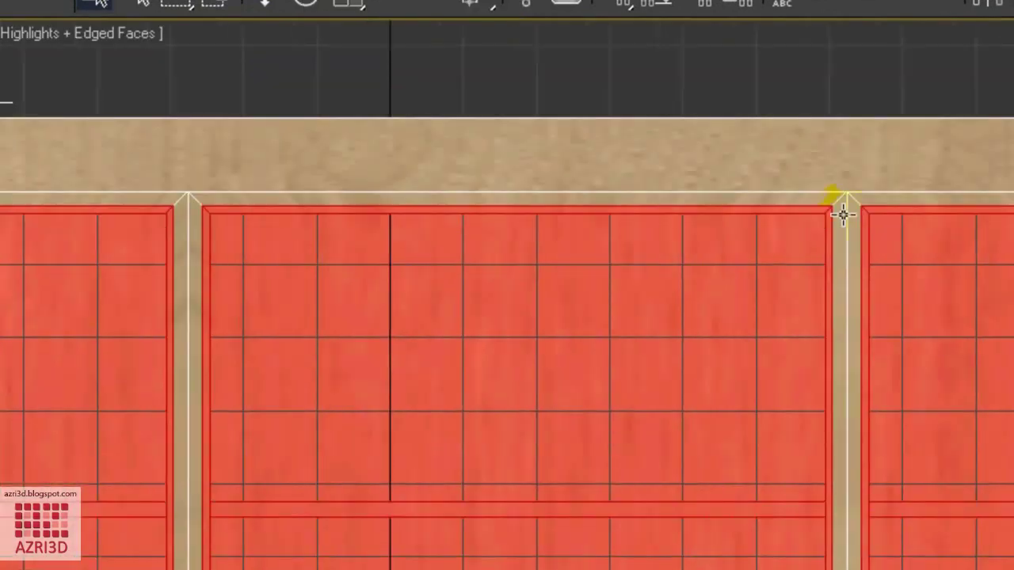
scroll(525, 335, down, 2)
scroll(519, 337, up, 1)
scroll(519, 337, up, 2)
Refine the shelf polygon selection in the Perspective view, set its material ID to 2 and leave polygon editing.
key(p)
alt+middle_drag(498, 296, 492, 431)
scroll(492, 431, up, 3)
scroll(496, 345, down, 2)
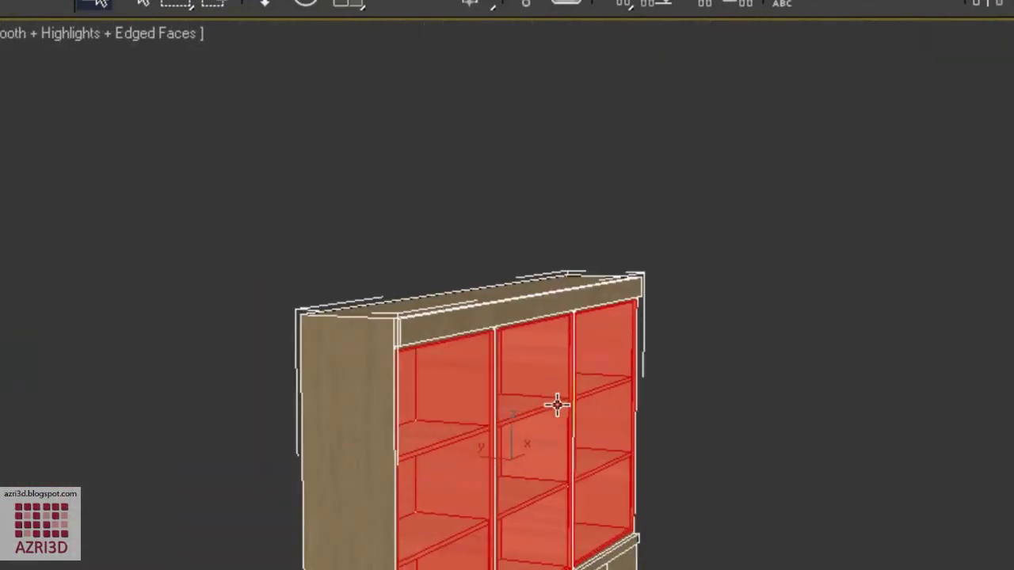
scroll(381, 255, up, 1)
scroll(381, 255, down, 2)
scroll(357, 373, up, 3)
alt+click(401, 411)
scroll(433, 370, down, 1)
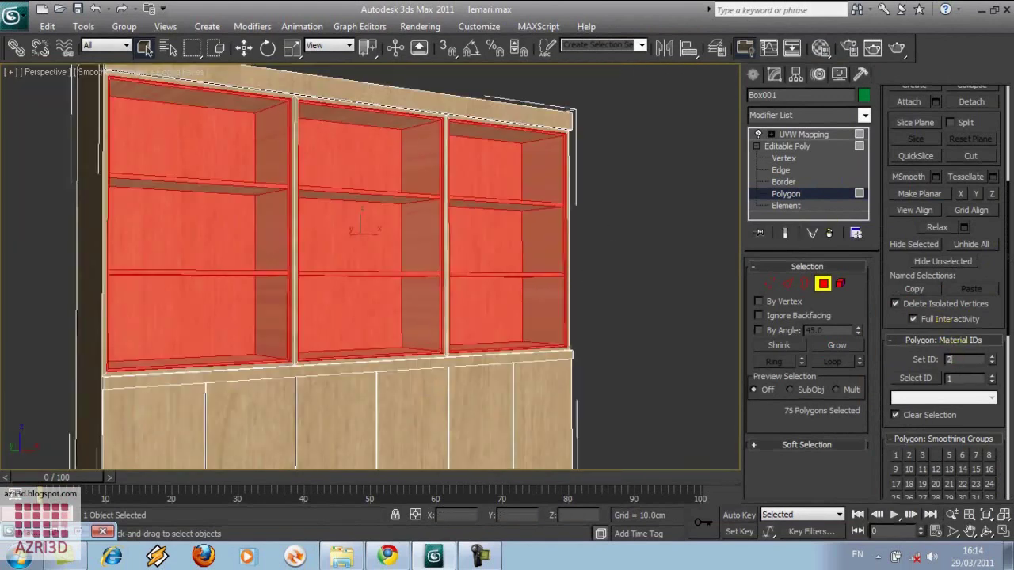
click(788, 147)
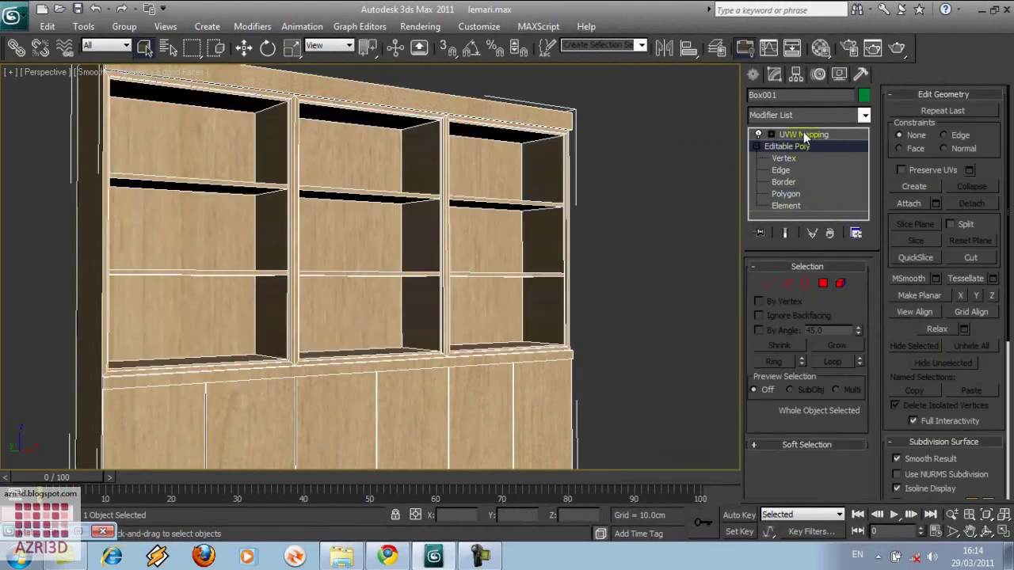
Name the Multi/Sub-Object material Kayu gabungan and assign it to the bookcase.
click(804, 135)
scroll(612, 246, down, 5)
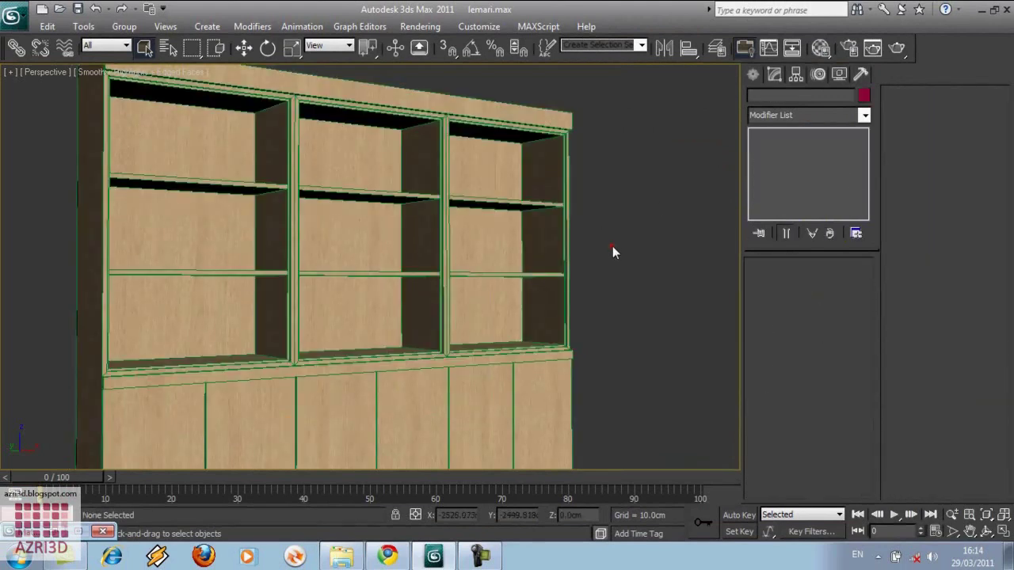
key(m)
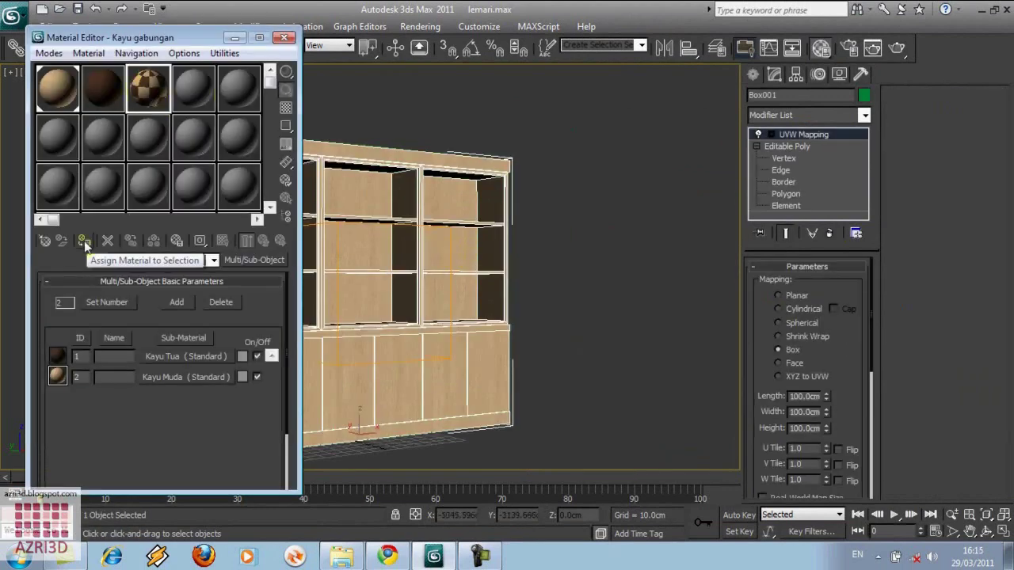
click(85, 242)
click(550, 299)
click(502, 356)
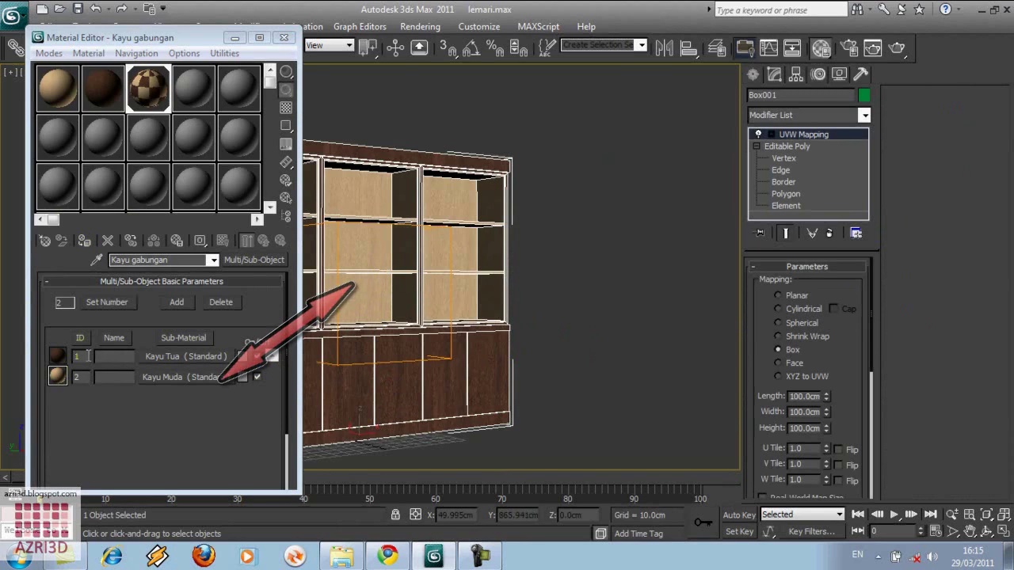
Try changing the Kayu Tua sub-material's ID to 6.
drag(86, 356, 58, 360)
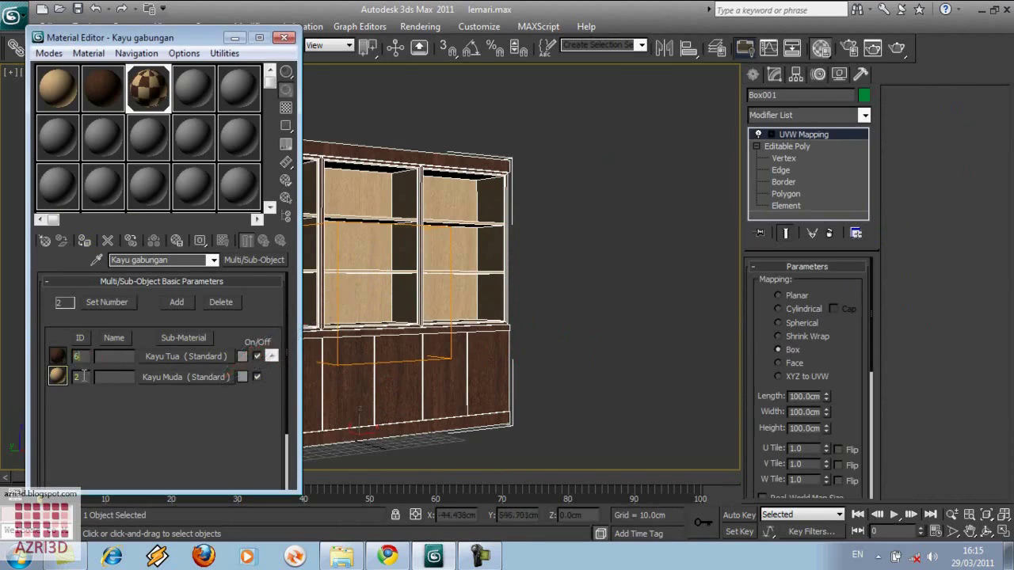
click(82, 376)
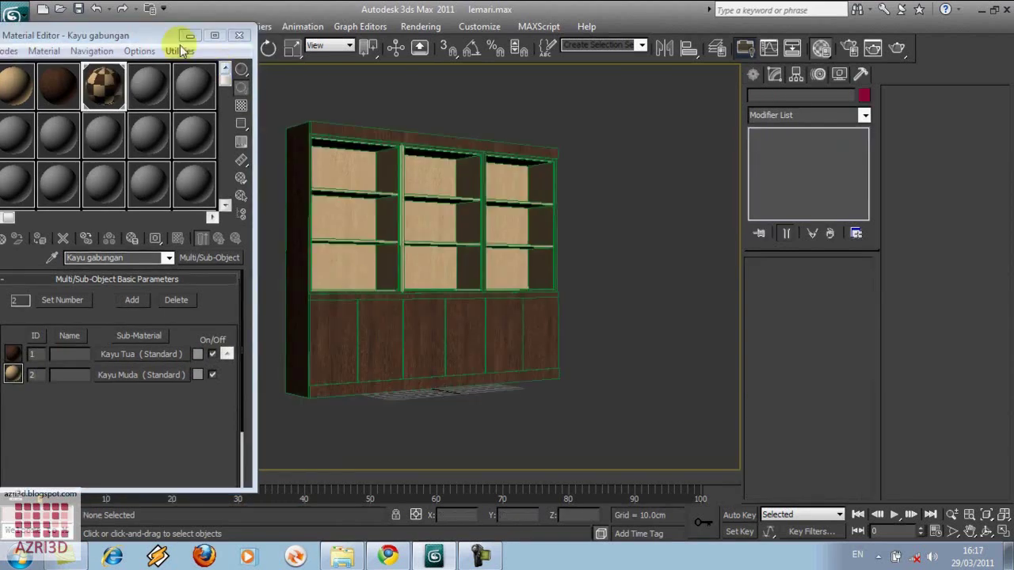
Swap the Kayu Muda and Kayu Tua sub-materials within Kayu gabungan.
drag(183, 40, 206, 45)
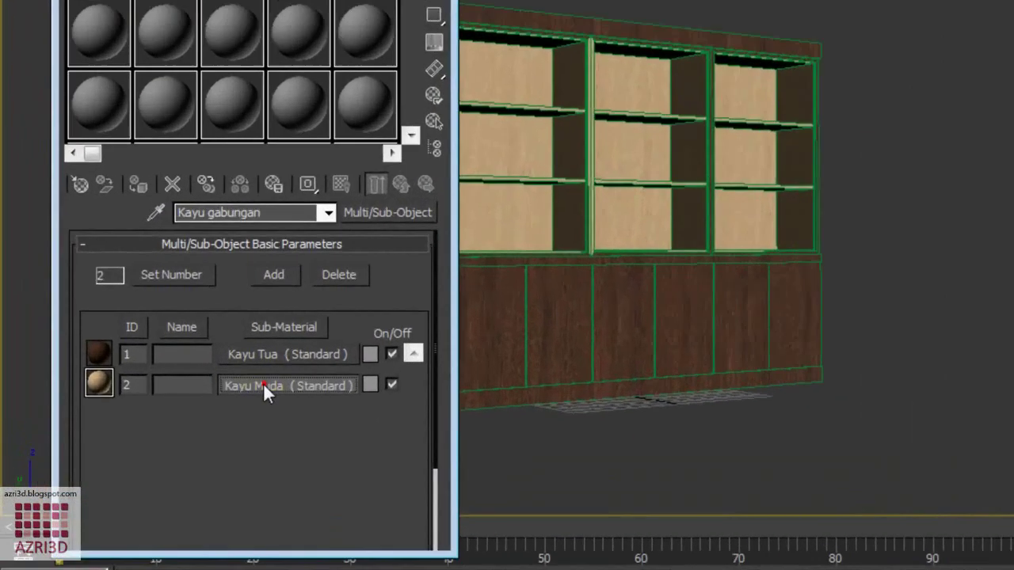
drag(181, 381, 194, 372)
mouse_move(377, 370)
mouse_down()
mouse_move(389, 358)
mouse_move(377, 389)
mouse_move(384, 352)
mouse_up()
click(293, 198)
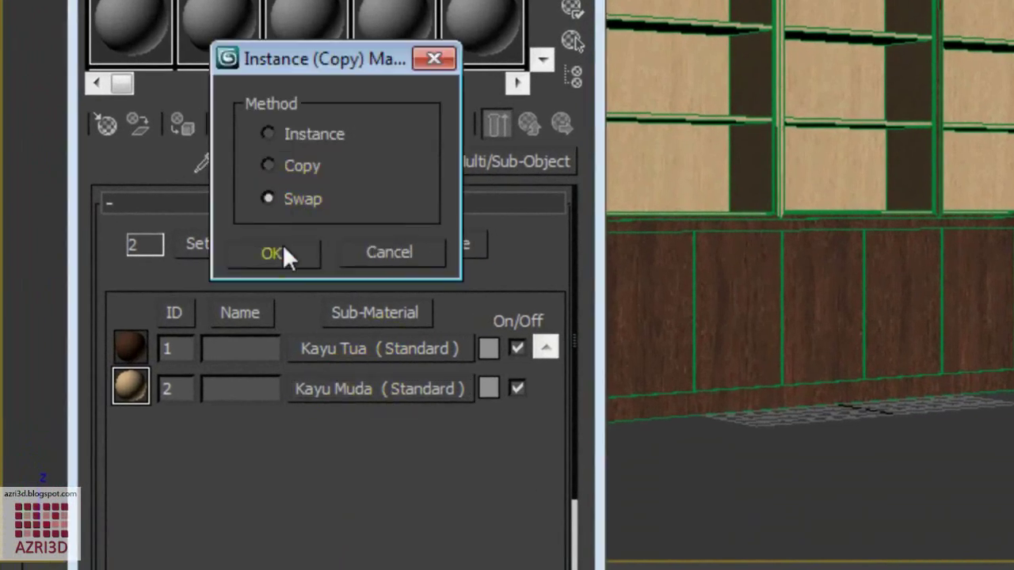
click(279, 252)
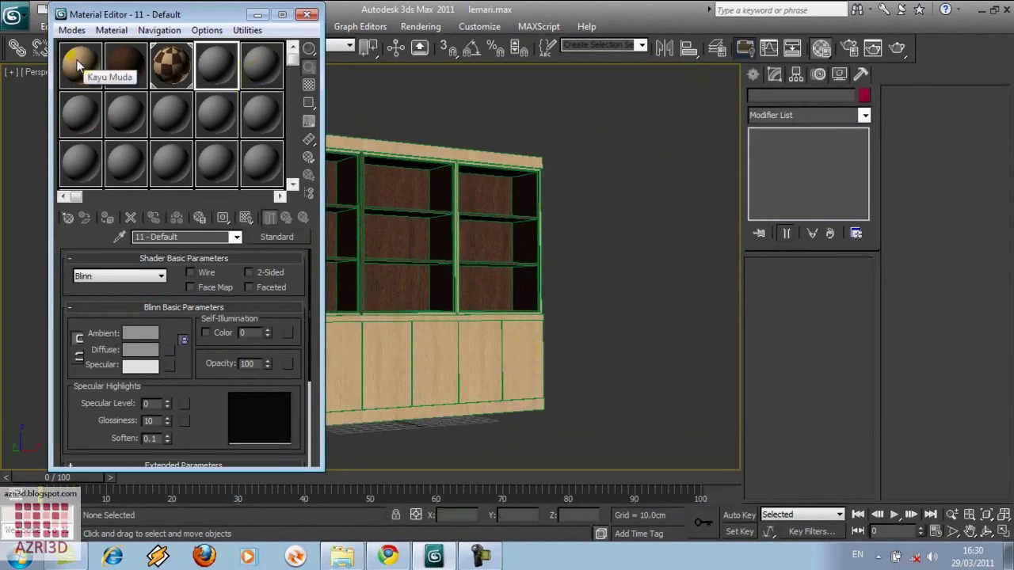
Copy the Kayu Muda material to the first unused sample slot and name the copy Pintu.
drag(78, 70, 216, 70)
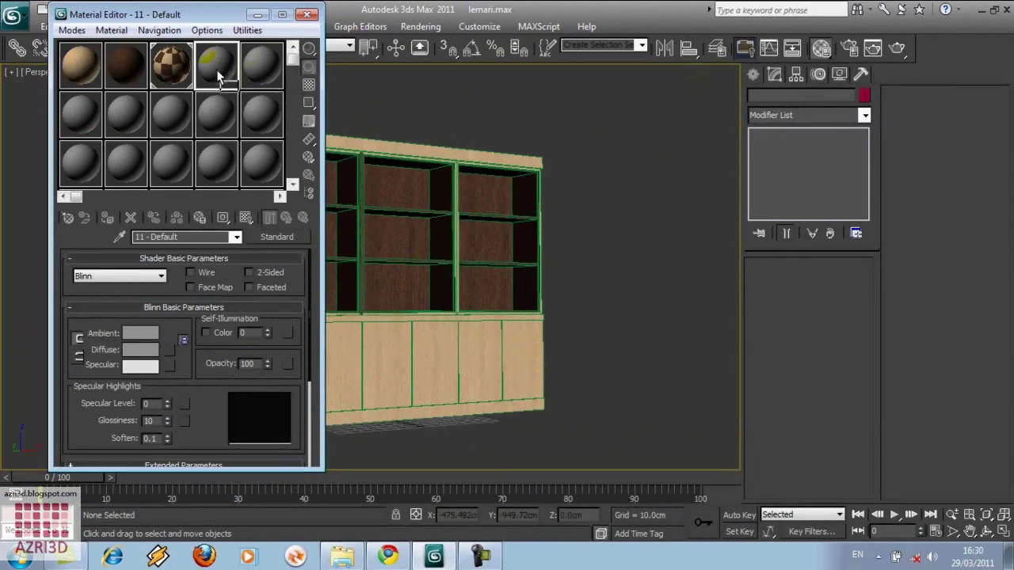
click(188, 236)
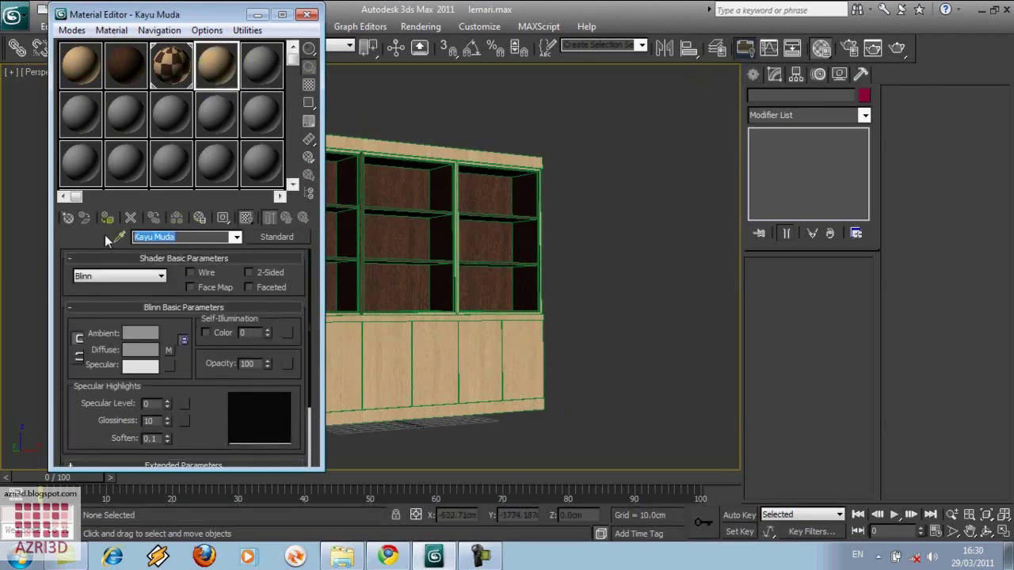
text(Pintu)
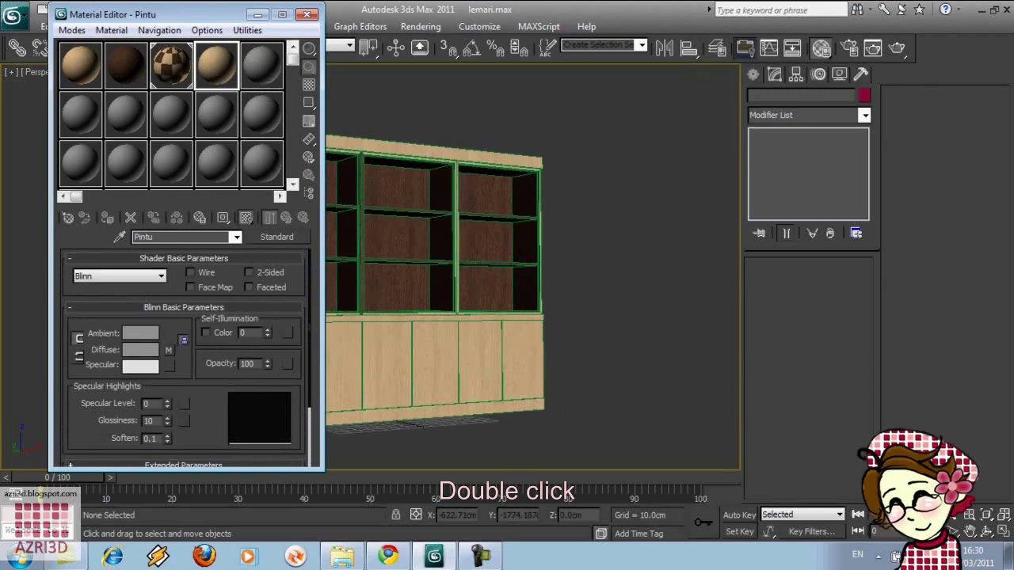
Open an enlarged preview of the Pintu material and switch its sample shape to a box.
double_click(216, 63)
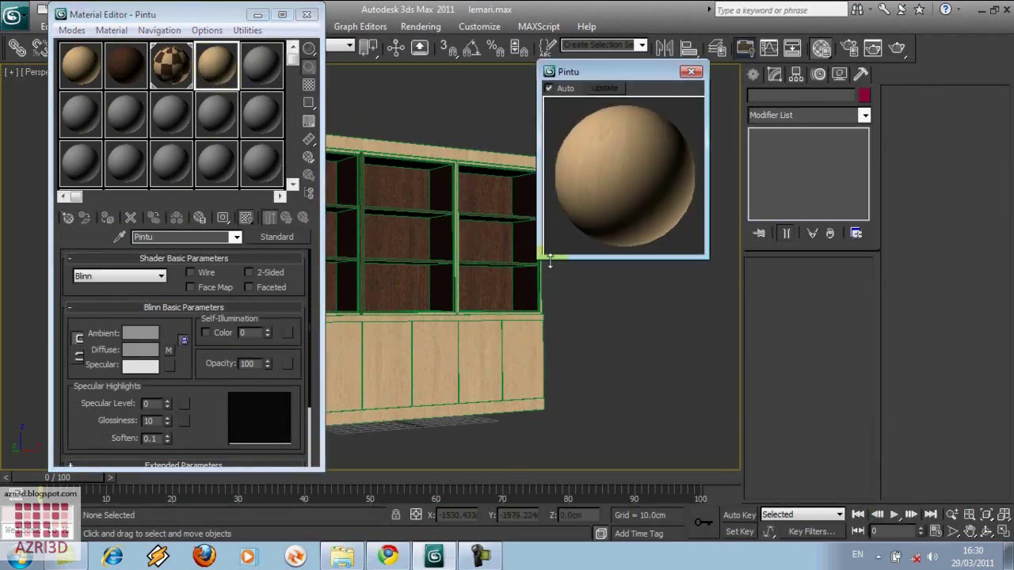
drag(541, 256, 525, 289)
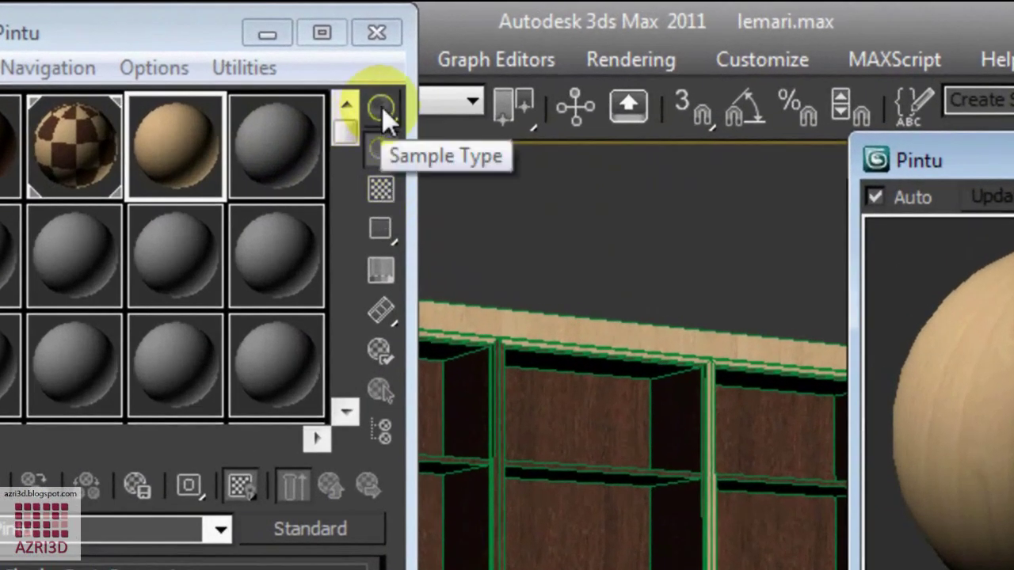
drag(382, 107, 495, 99)
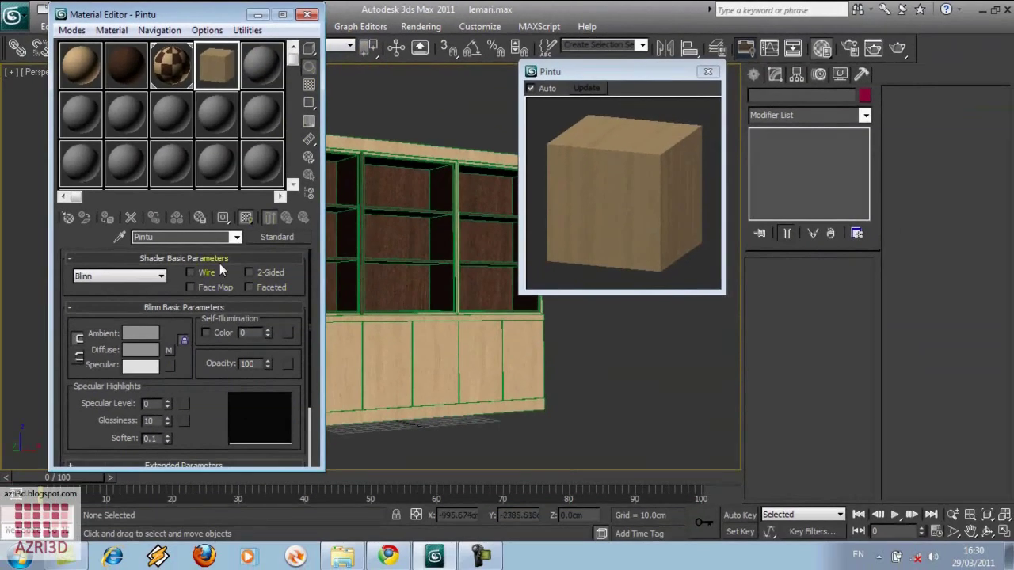
Add the bitmap Pintu 1.jpg as the Pintu material's bump map and set the bump amount to 100.
click(221, 260)
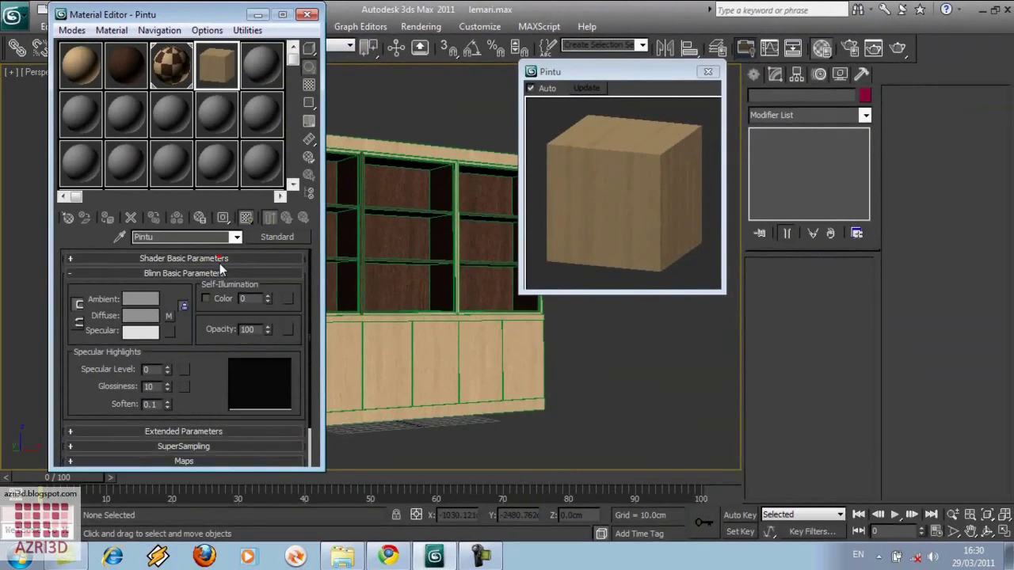
click(219, 271)
click(231, 317)
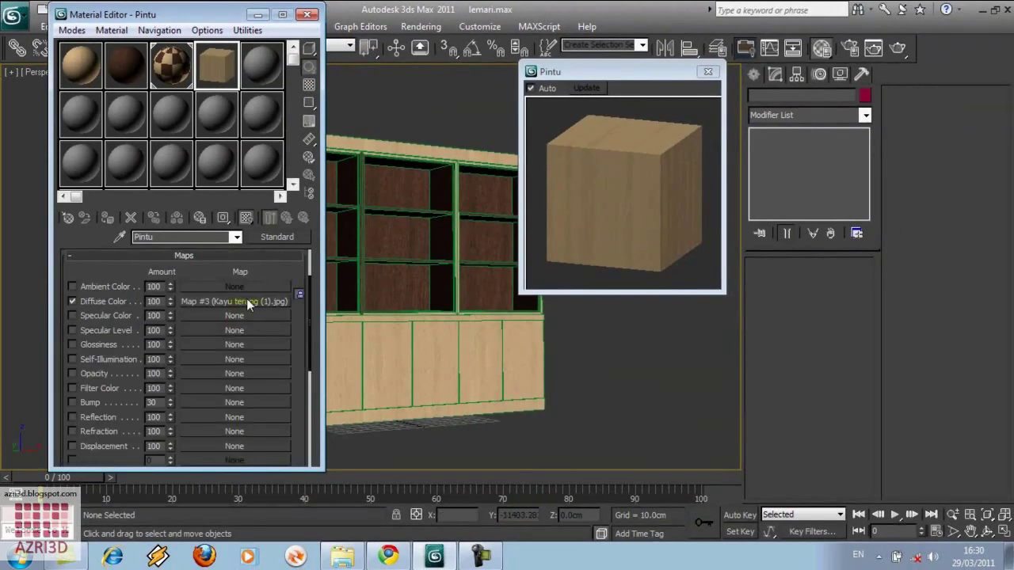
click(234, 404)
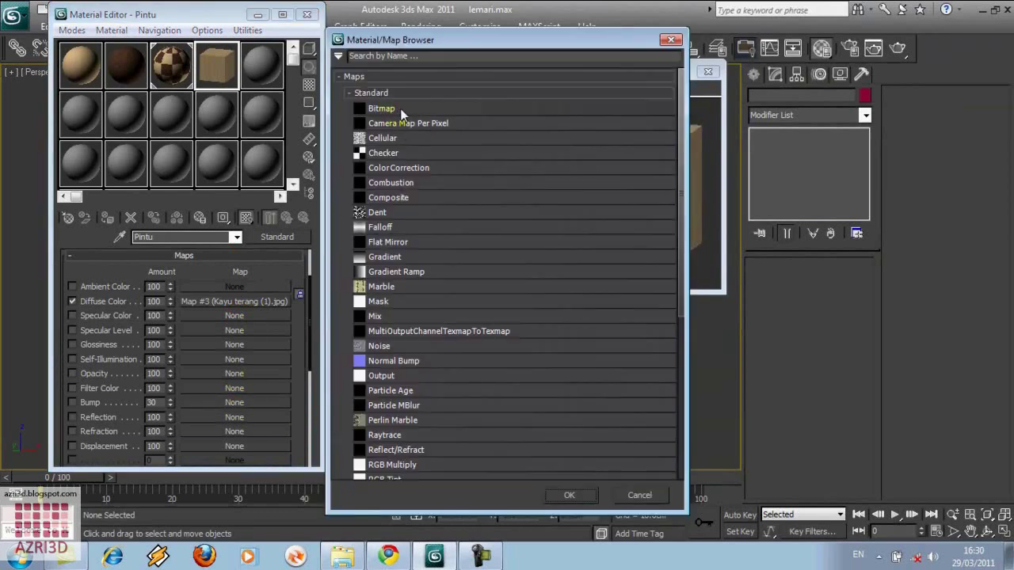
double_click(400, 109)
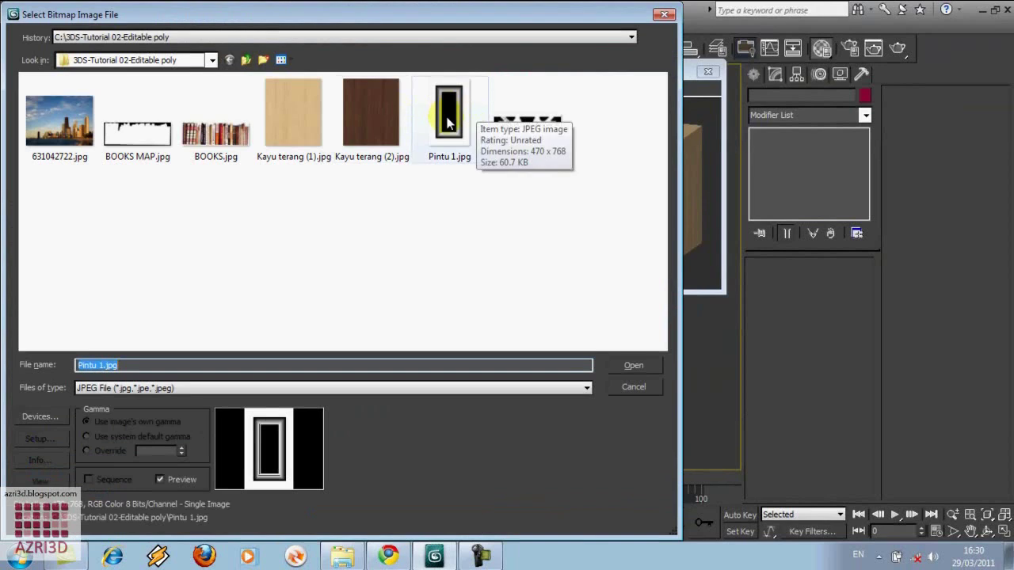
double_click(447, 119)
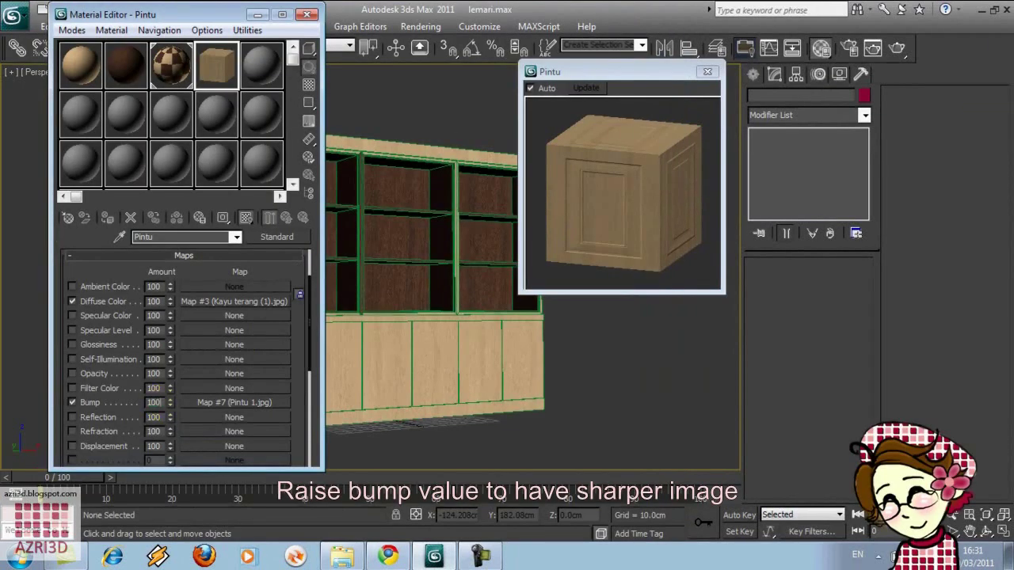
text(100)
key(Return)
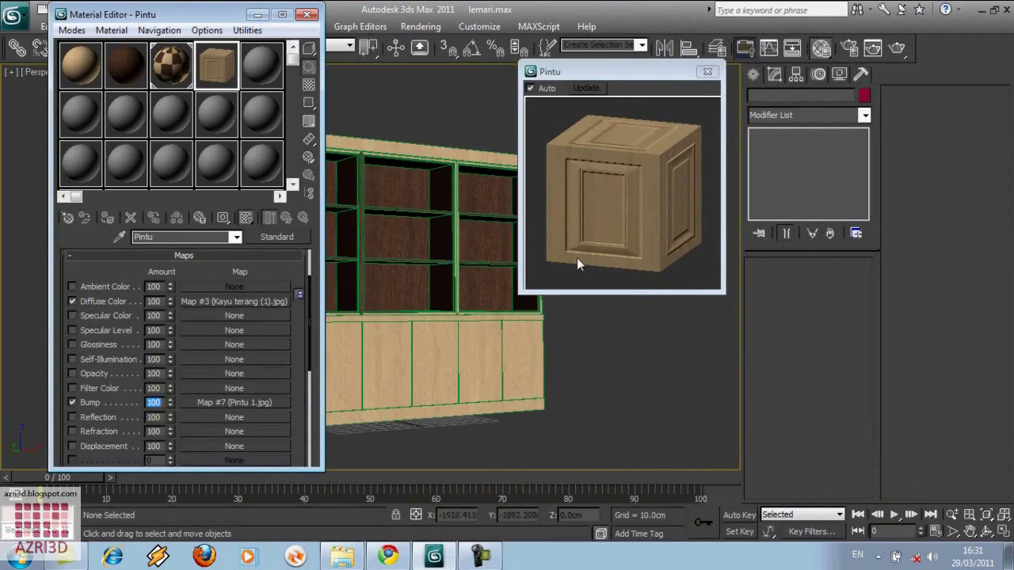
Select the six lower door polygons of the bookcase, detach them as an object named Pintu and leave polygon editing.
click(525, 345)
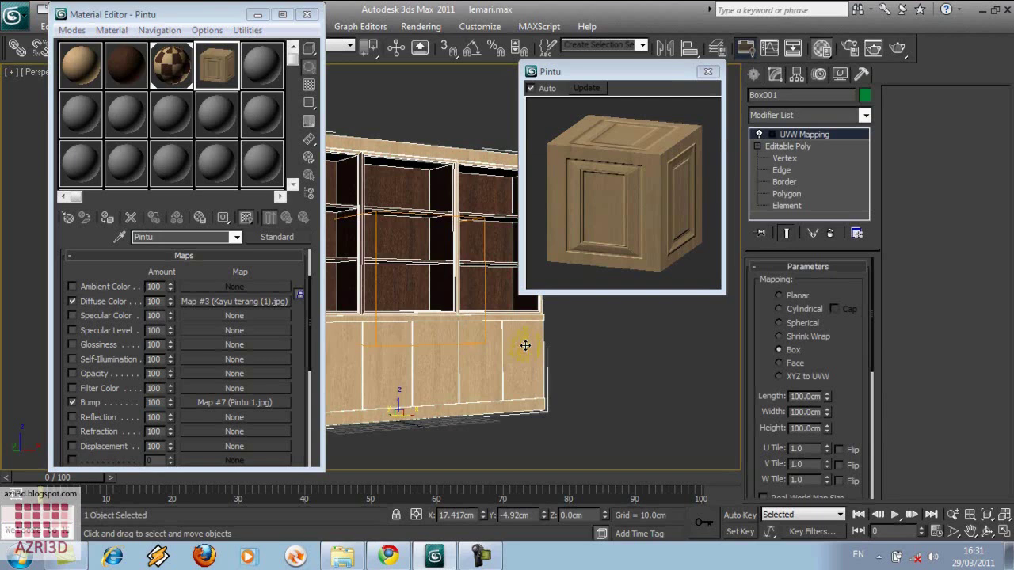
click(792, 194)
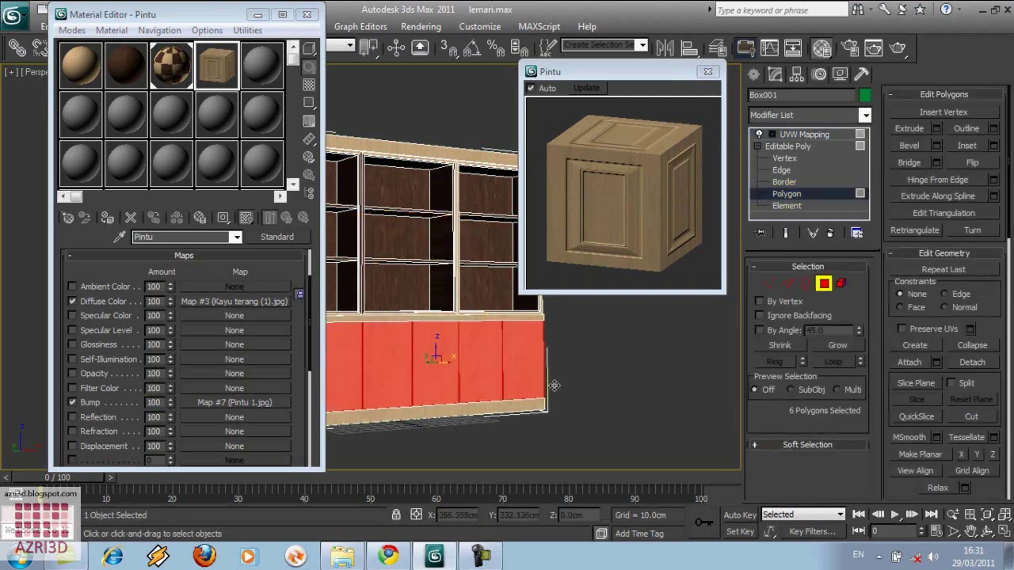
click(600, 356)
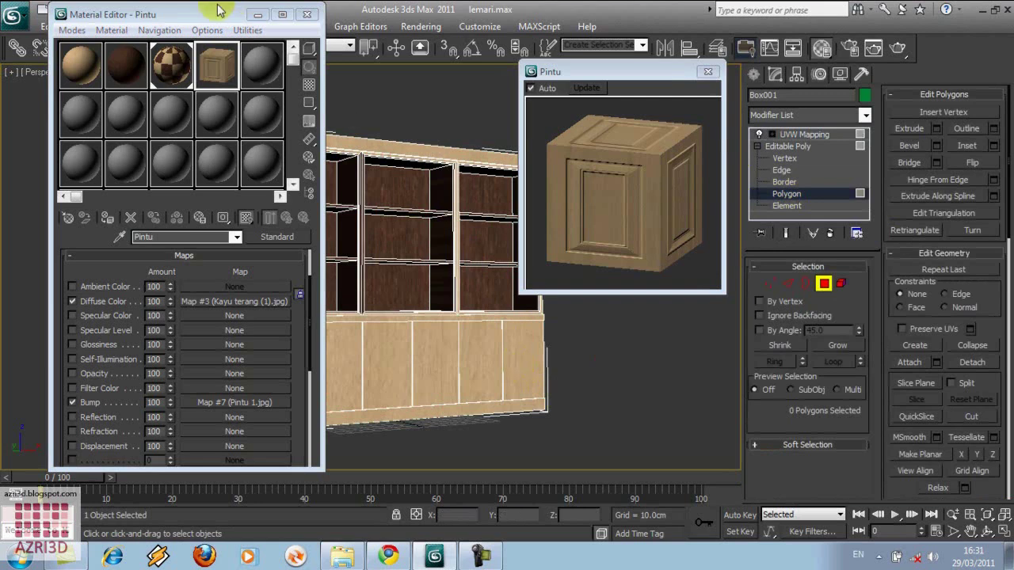
click(258, 15)
click(281, 371)
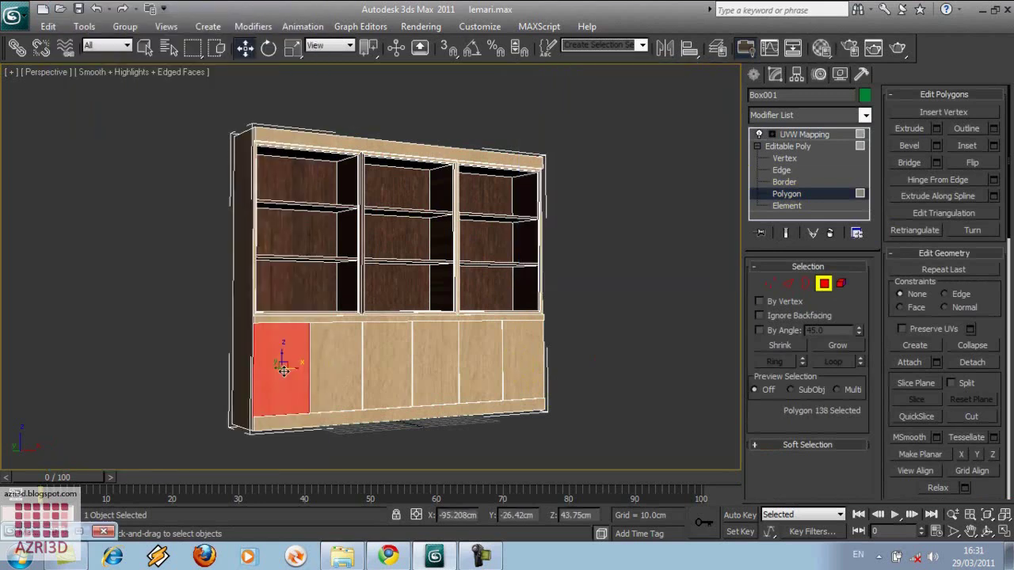
ctrl+click(346, 369)
ctrl+click(392, 369)
ctrl+click(440, 368)
ctrl+click(481, 366)
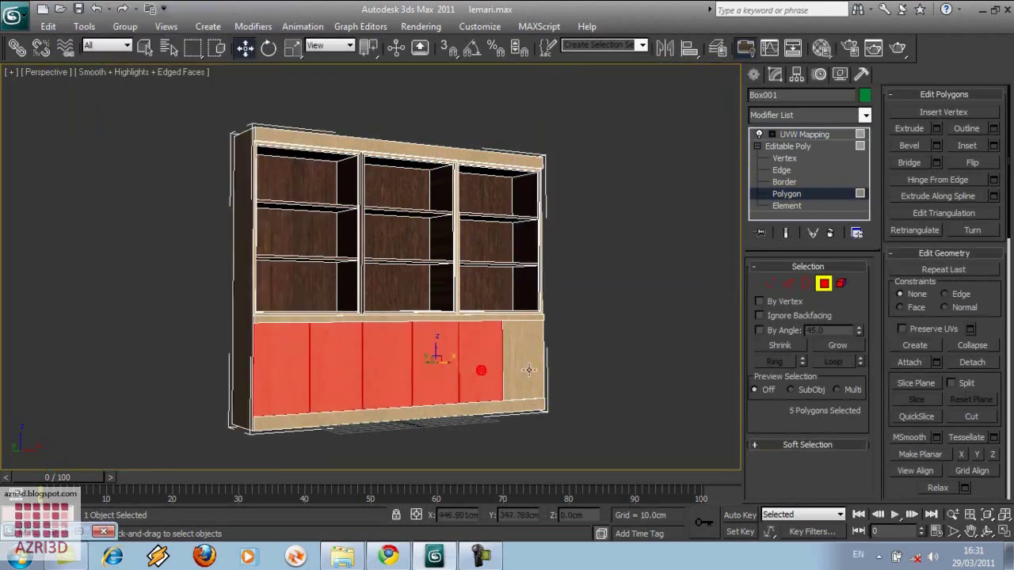
ctrl+click(524, 368)
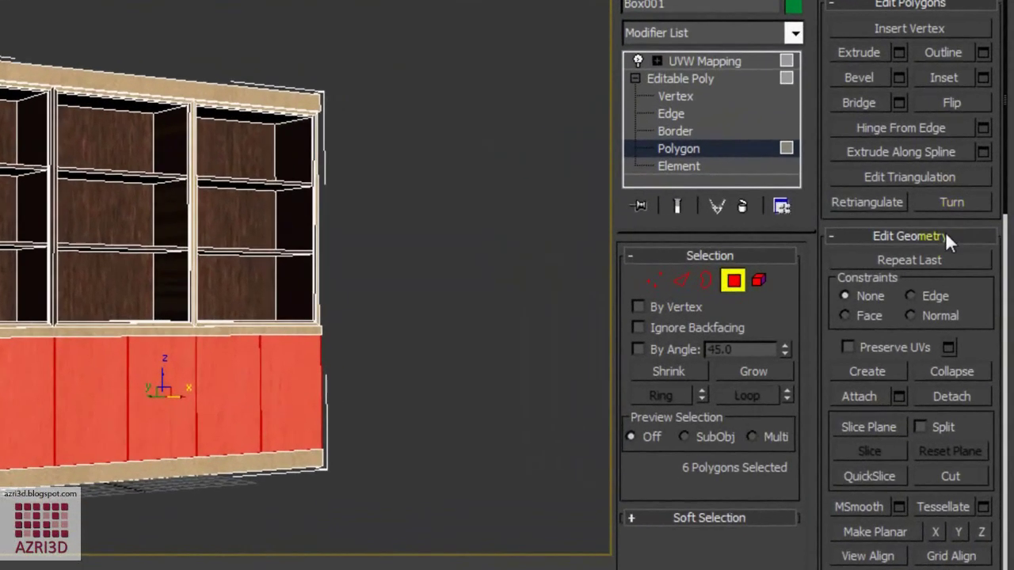
click(946, 397)
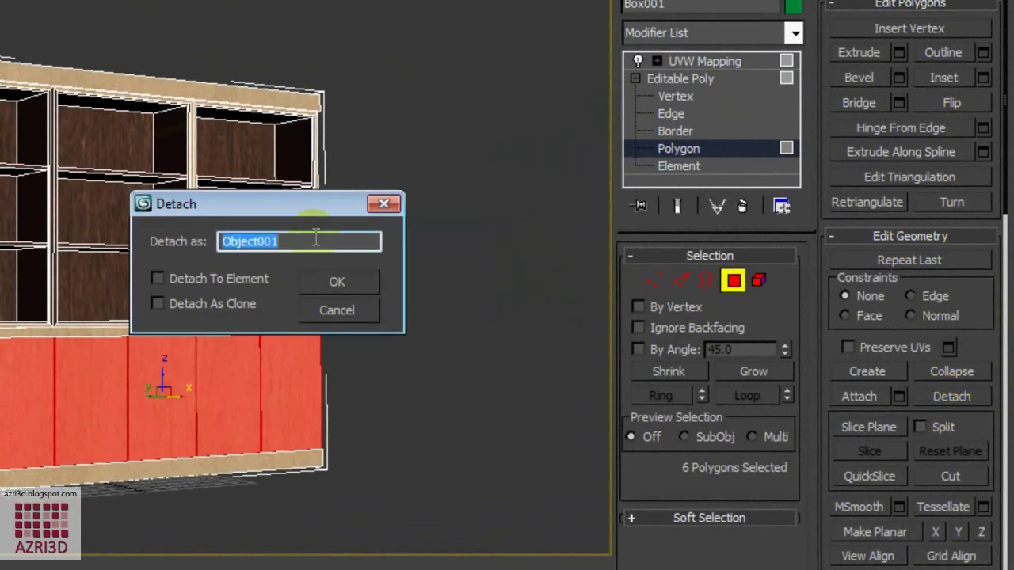
text(Pintu)
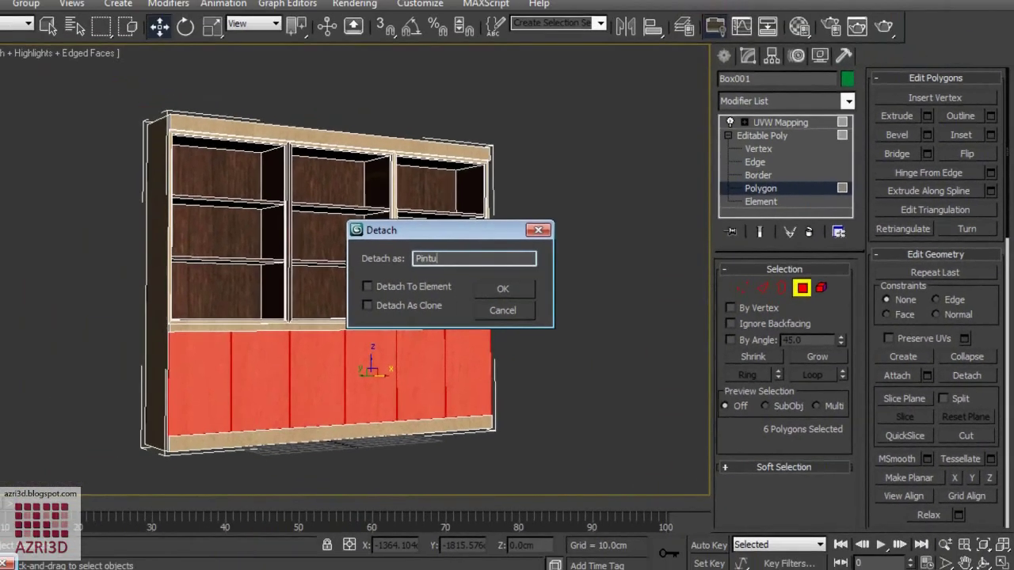
key(Return)
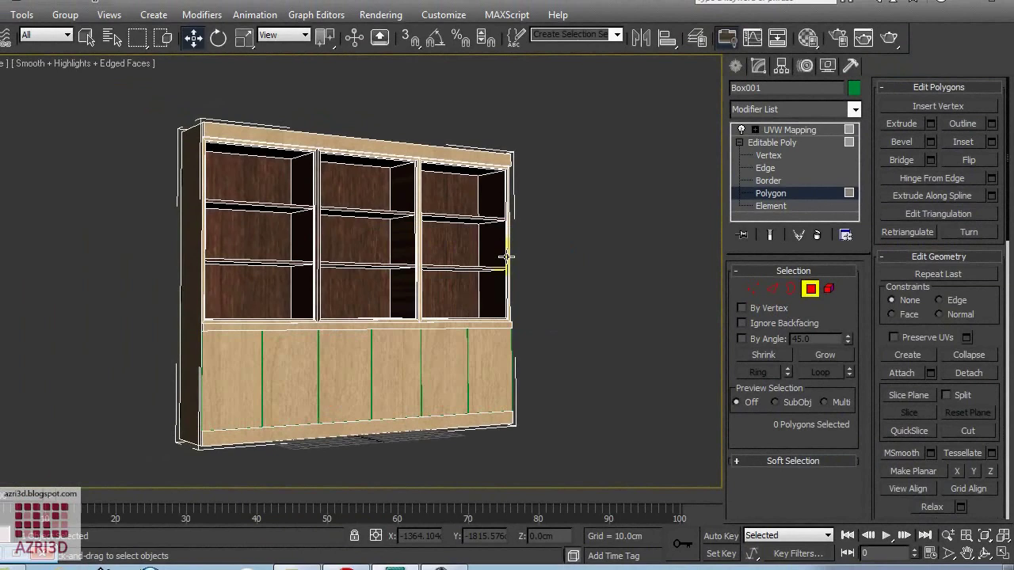
click(789, 143)
click(781, 132)
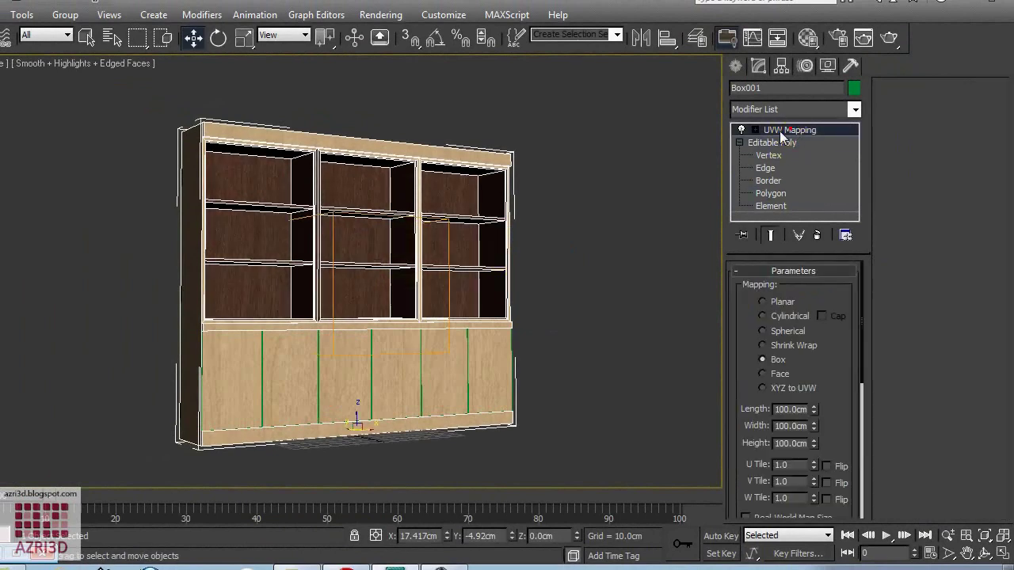
Assign the Pintu material to the detached doors and show its bump map in the viewport.
click(480, 375)
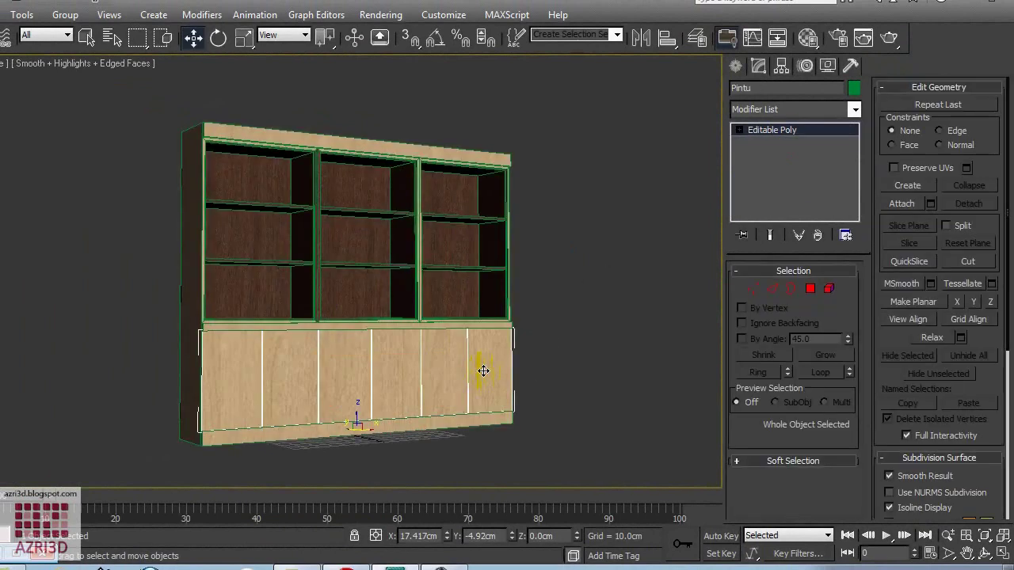
key(m)
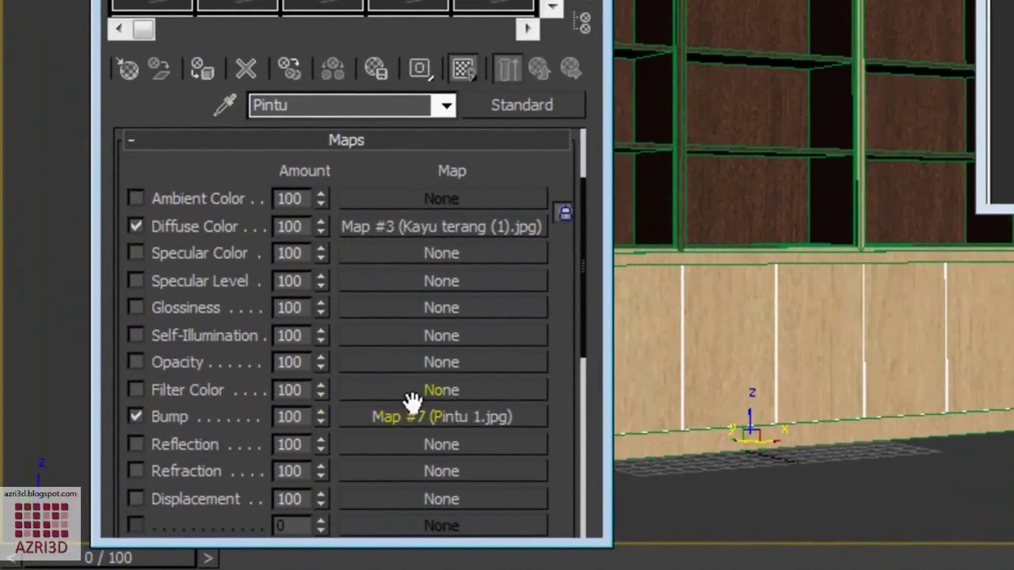
click(198, 415)
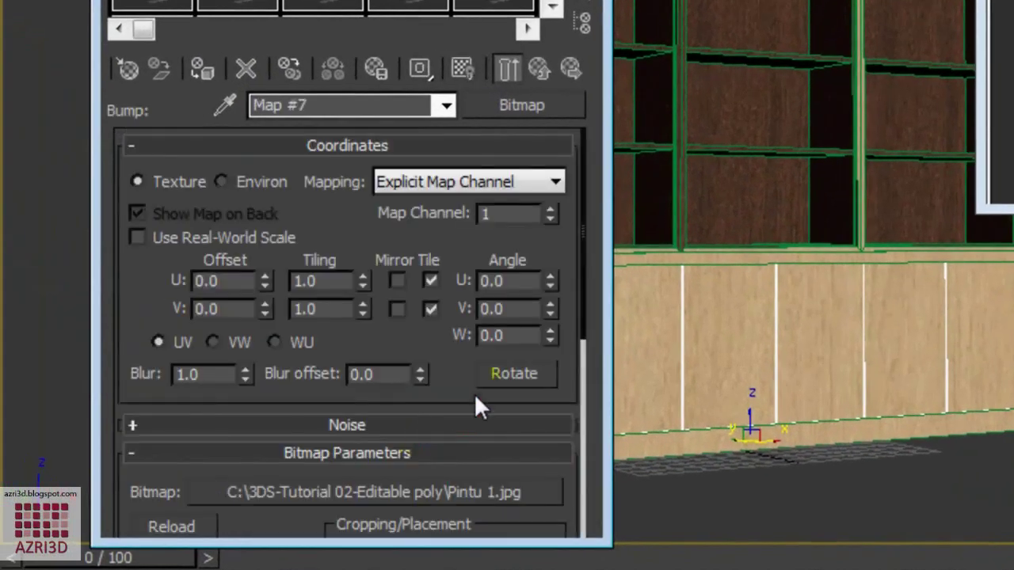
click(461, 68)
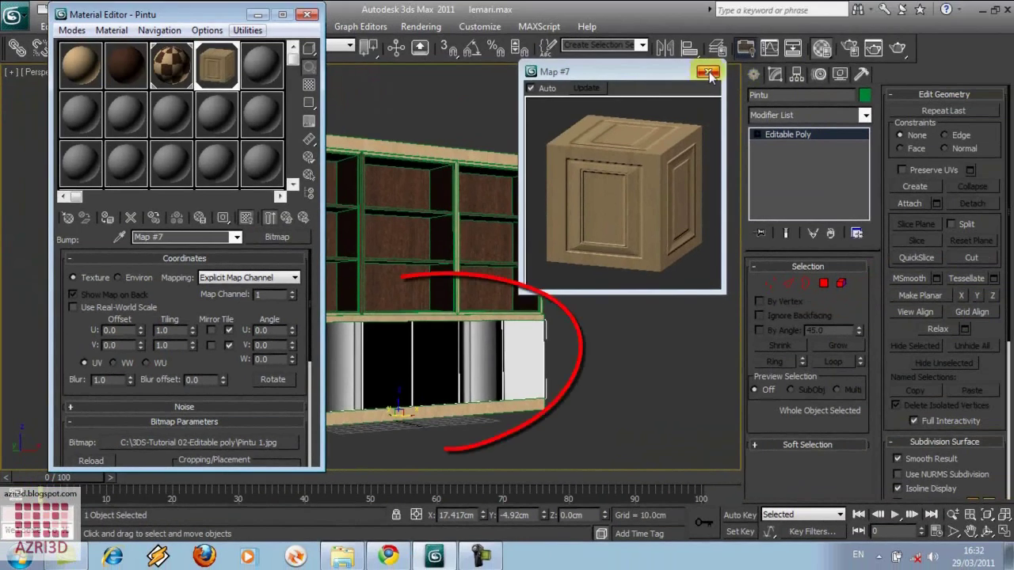
Add a UVW Map modifier with planar mapping to the Pintu doors, align it to Y and fit it to the object.
click(814, 114)
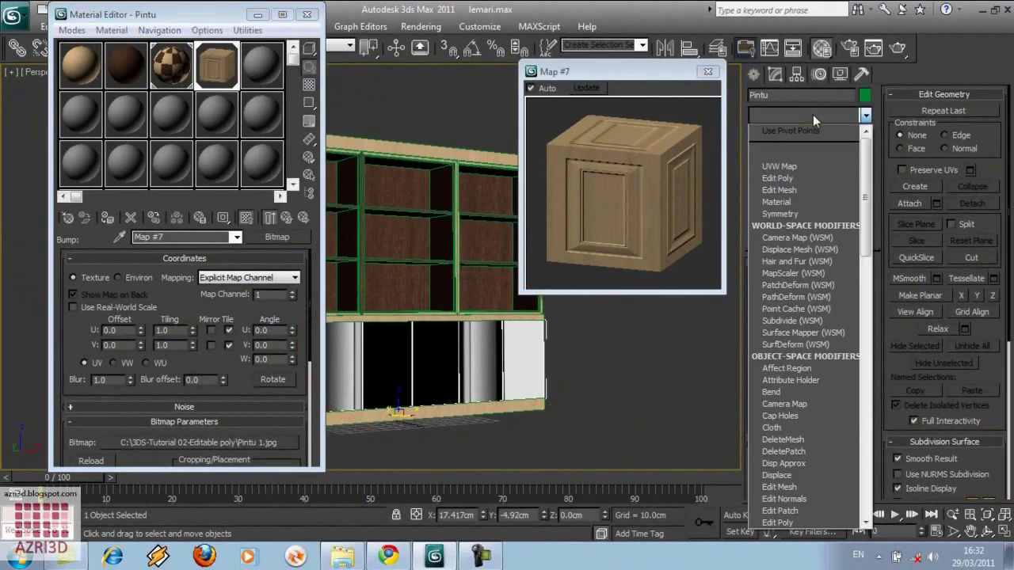
scroll(813, 114, down, 3)
click(813, 130)
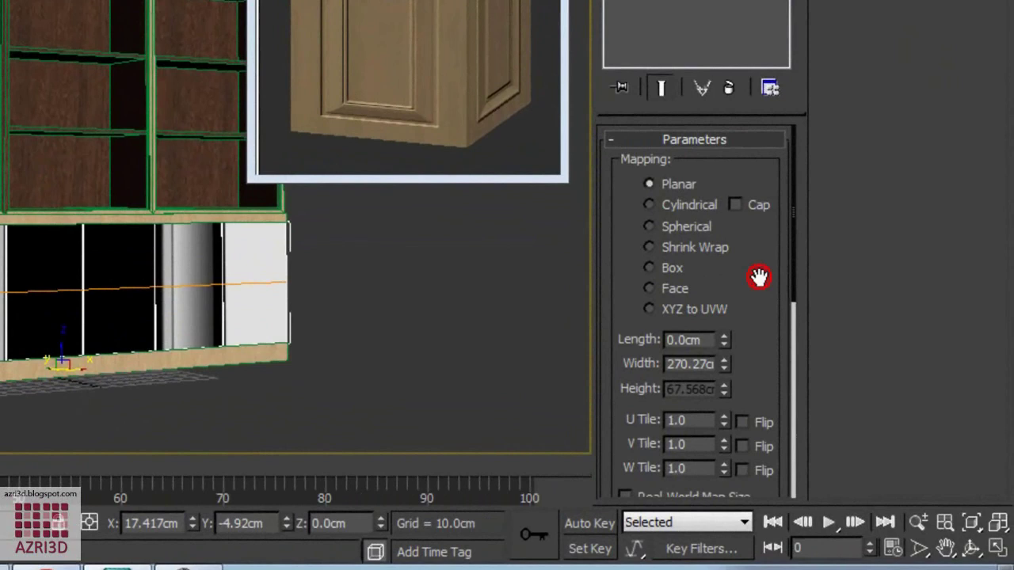
scroll(849, 355, down, 3)
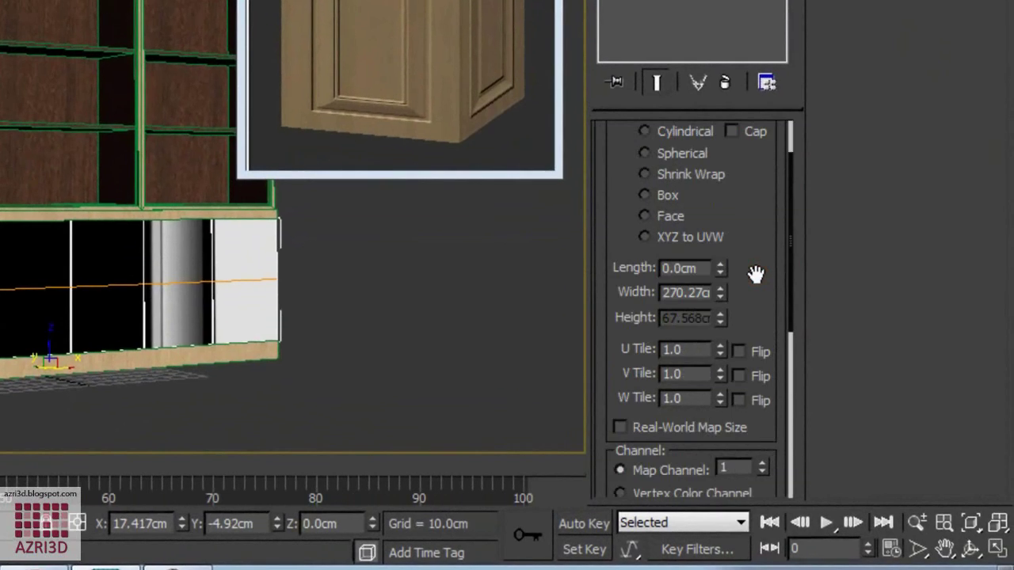
scroll(755, 275, down, 2)
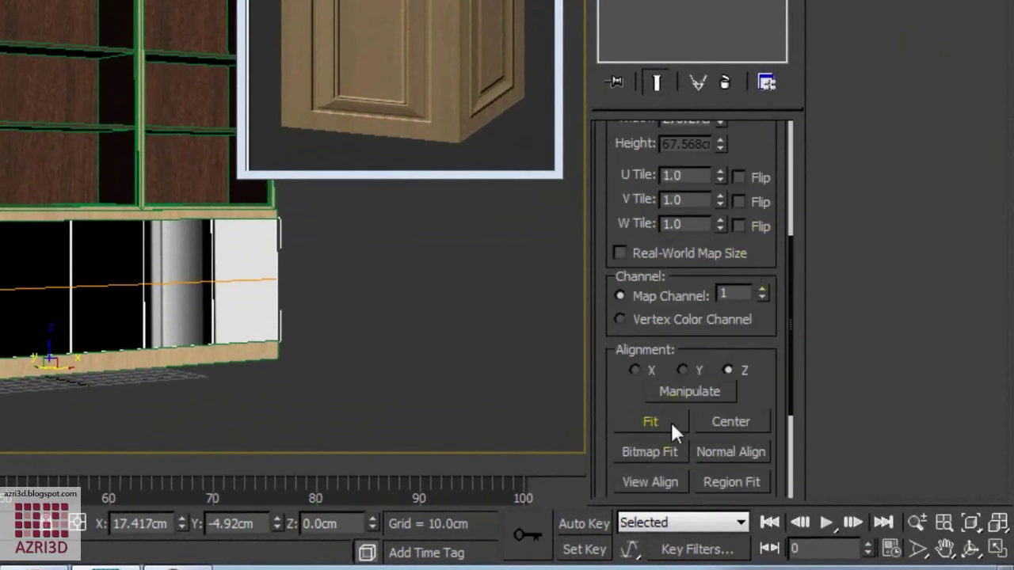
click(657, 423)
click(682, 370)
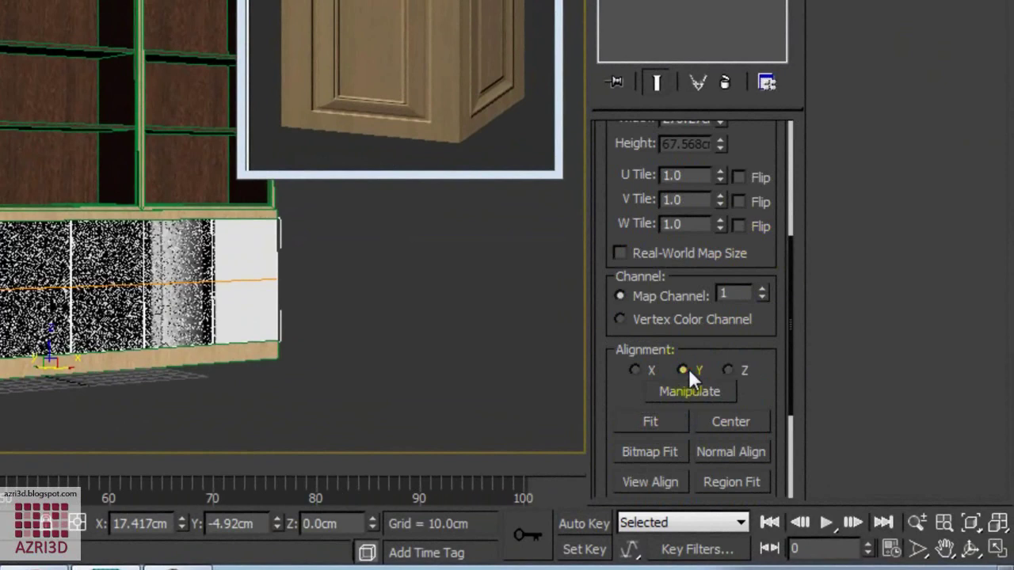
click(663, 422)
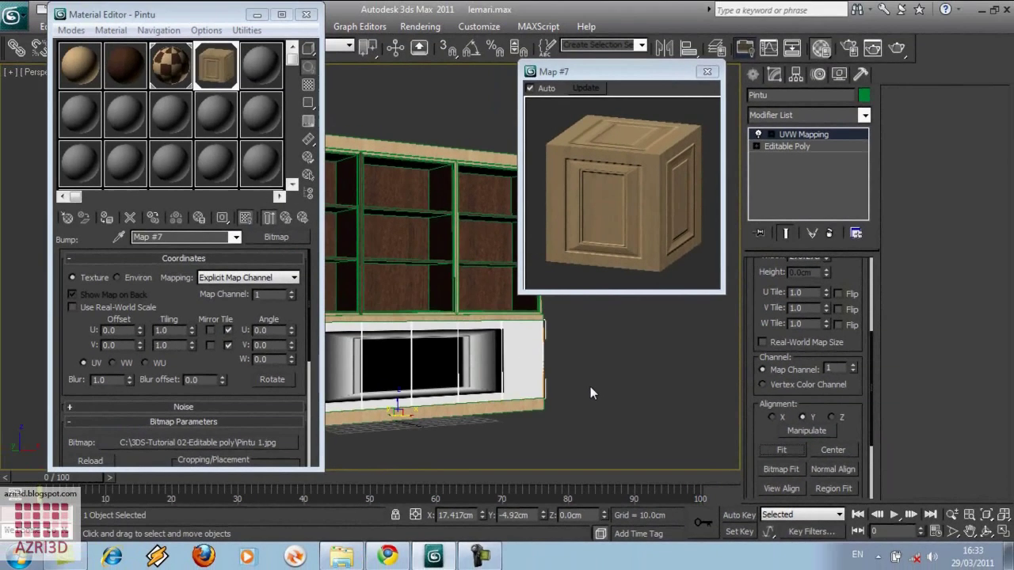
Reduce the doors' planar mapping width to about 64.865 cm and switch to the Front view in wireframe.
drag(838, 266, 837, 416)
drag(828, 364, 830, 318)
drag(825, 370, 826, 424)
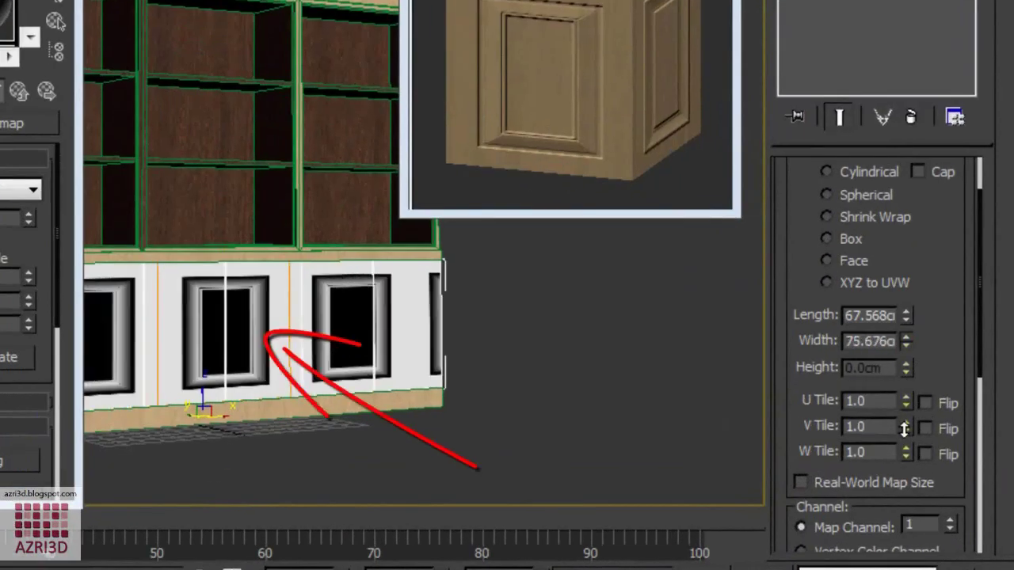
drag(904, 432, 904, 435)
key(f)
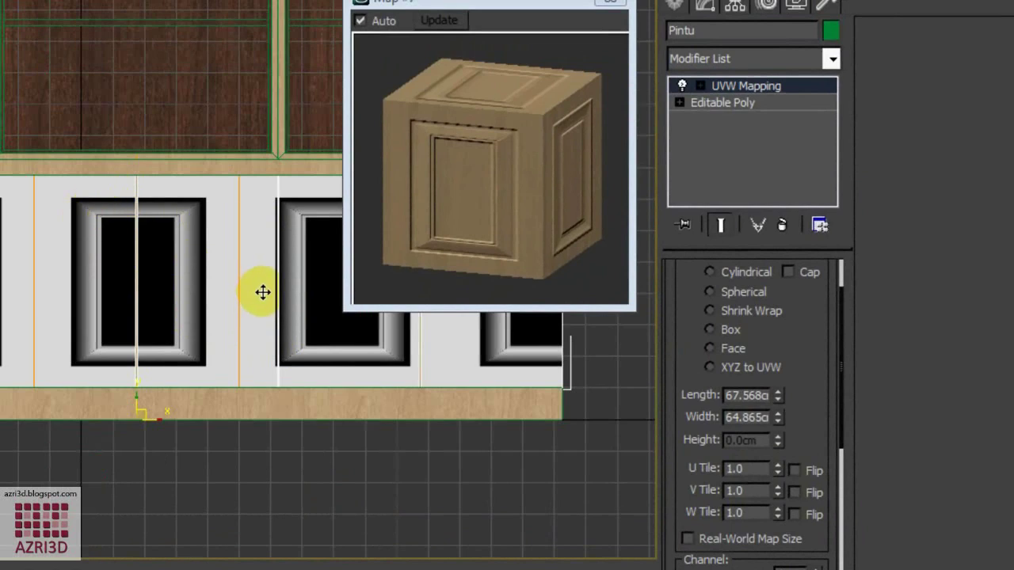
key(F3)
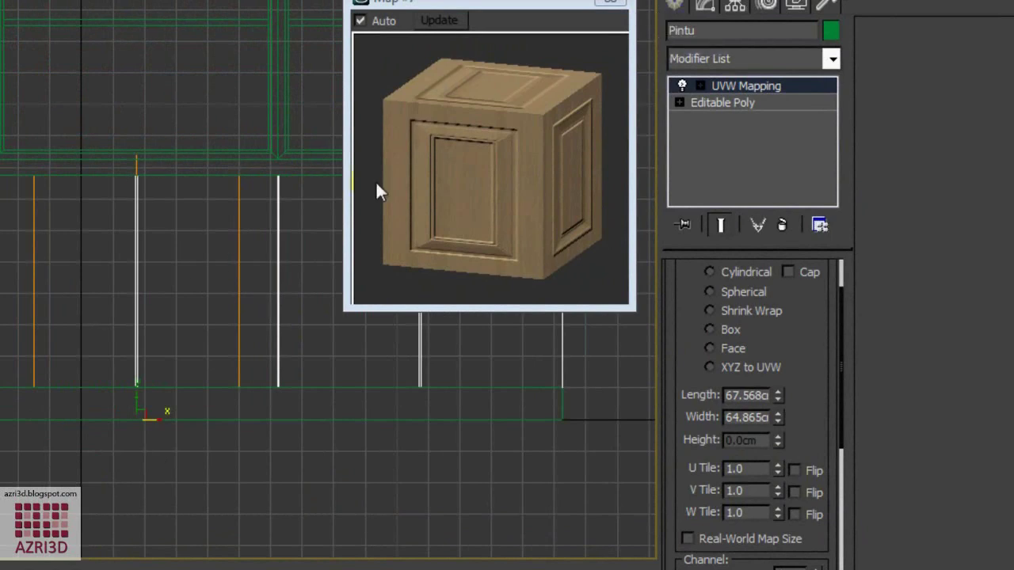
Move the doors' UVW mapping gizmo along X to centre it on one door, and set the mapping width to 45 cm.
click(700, 84)
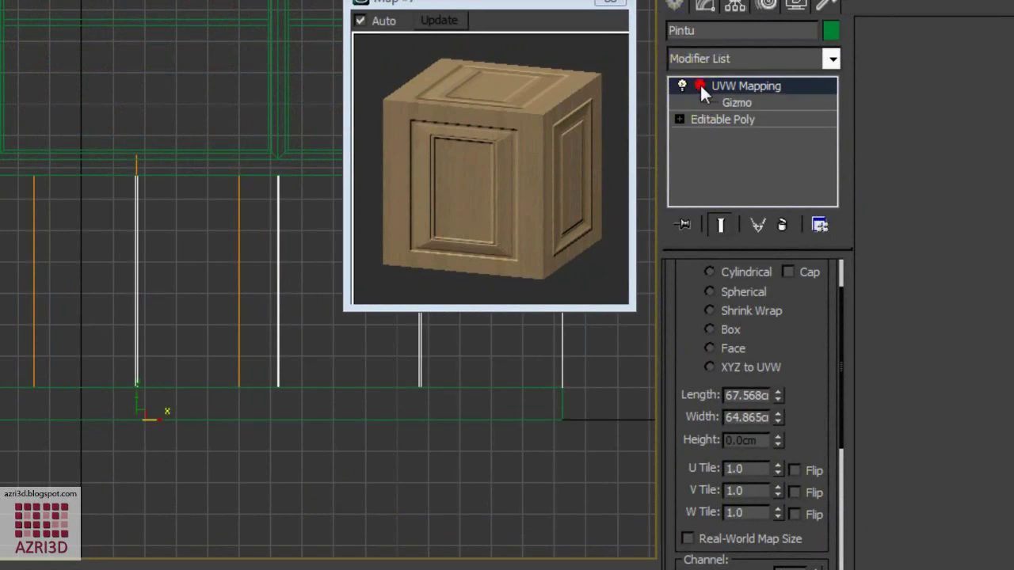
click(737, 102)
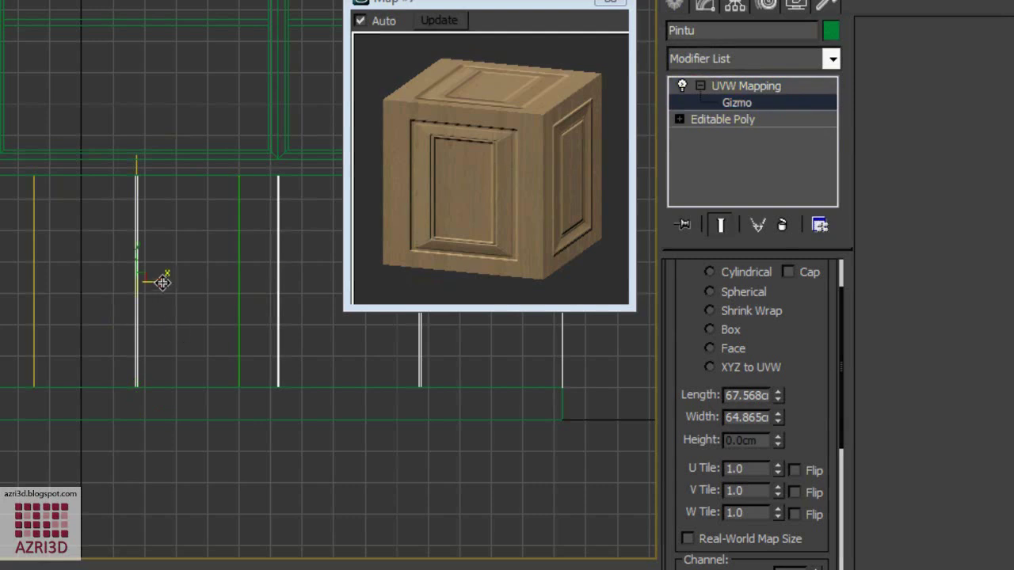
drag(153, 276, 232, 275)
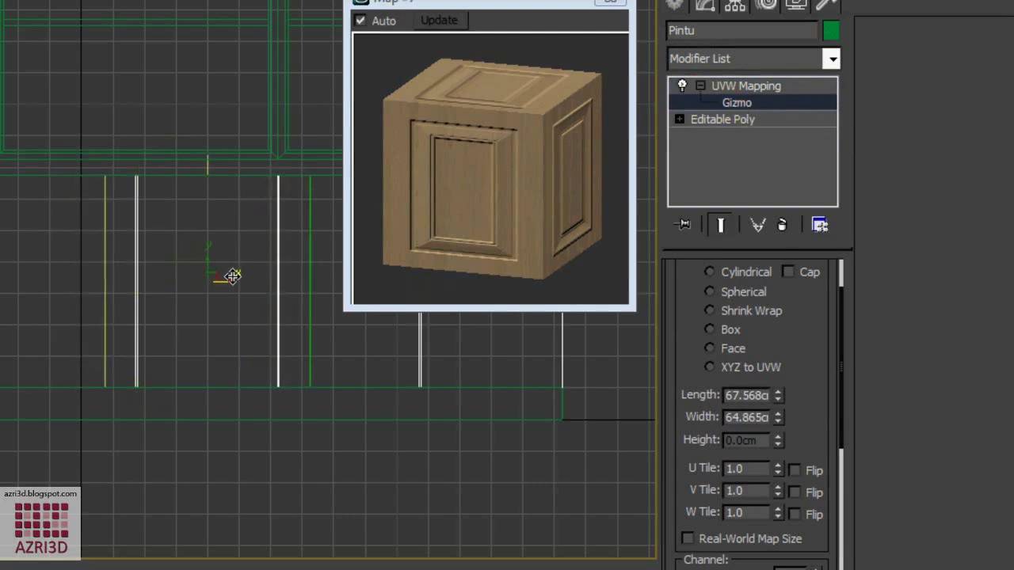
drag(778, 398, 777, 448)
key(ctrl+z)
double_click(756, 421)
text(45)
key(Return)
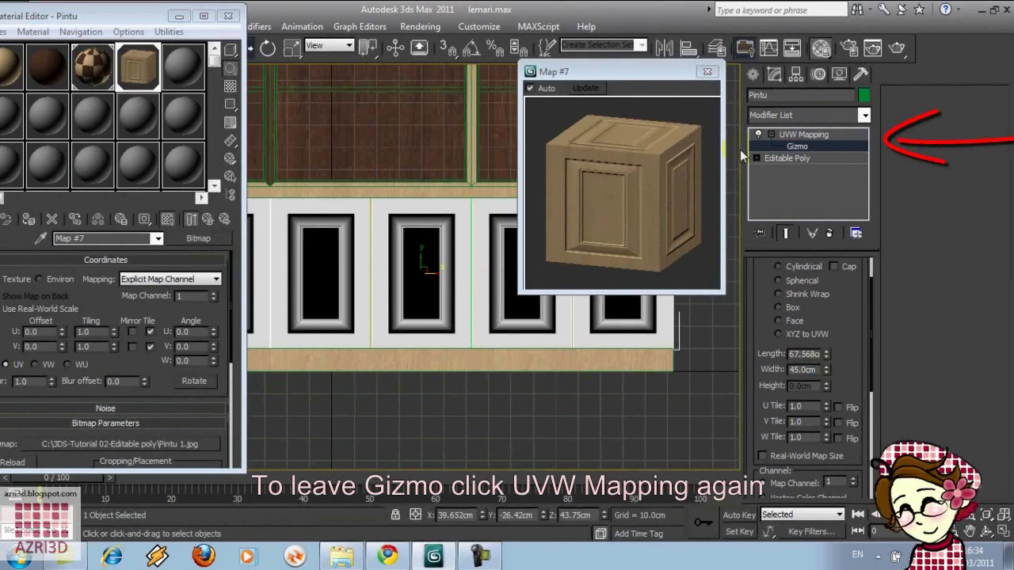
click(805, 134)
Render the whole bookcase from an angled Perspective view and close the rendered image.
right_click(298, 286)
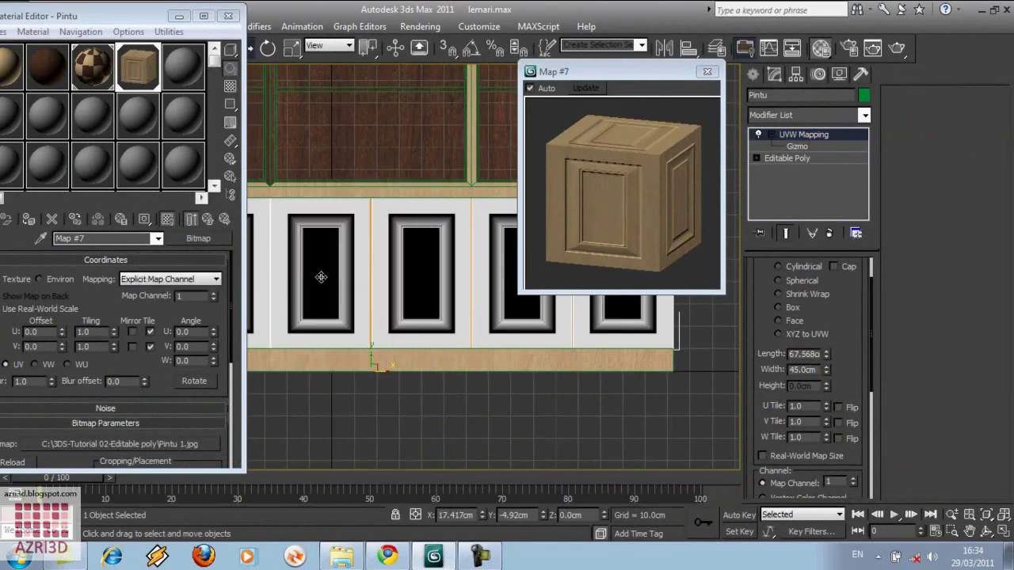
key(p)
scroll(355, 296, down, 3)
alt+middle_drag(328, 285, 406, 288)
scroll(405, 271, down, 2)
scroll(393, 261, up, 1)
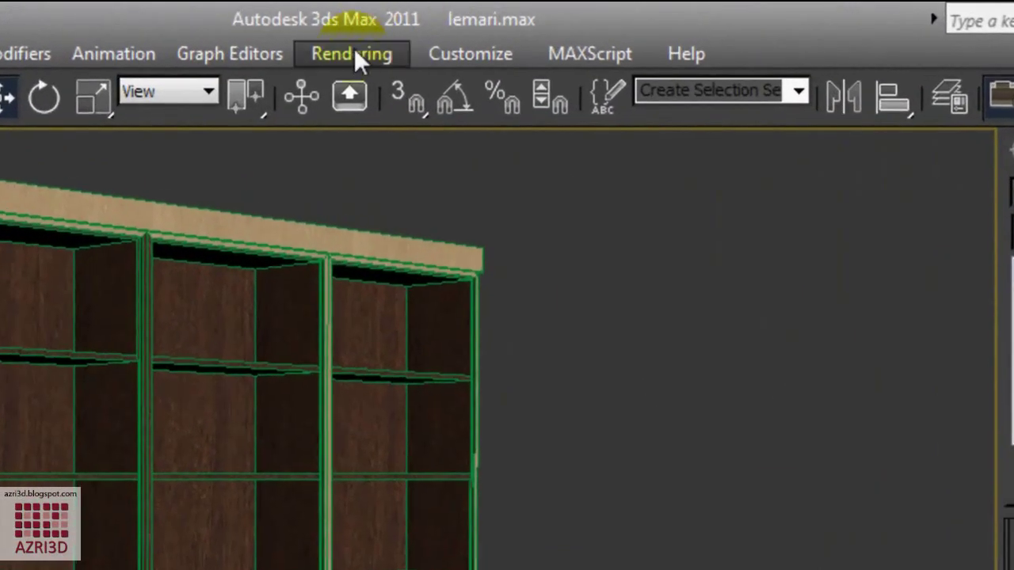
click(354, 52)
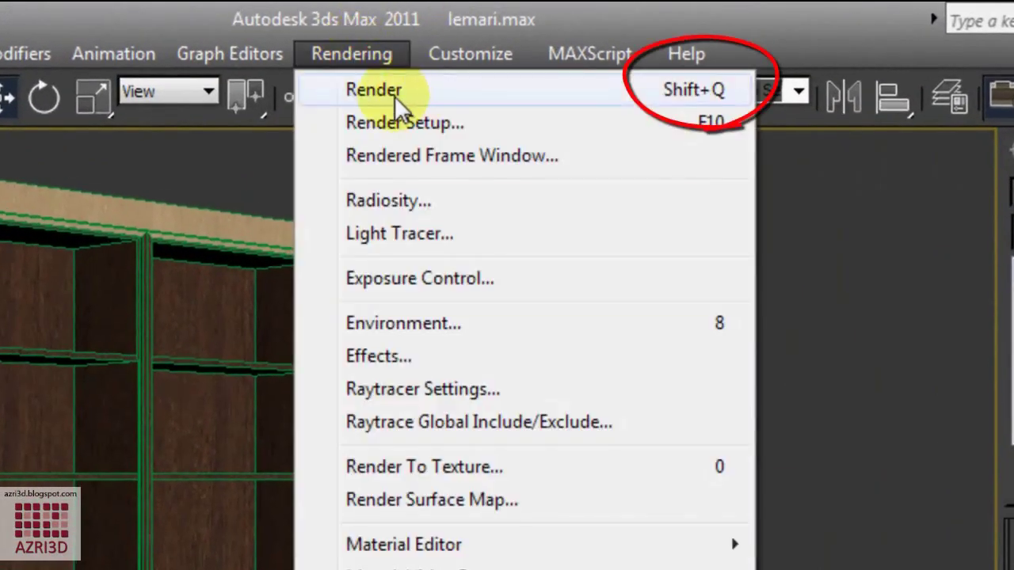
click(394, 96)
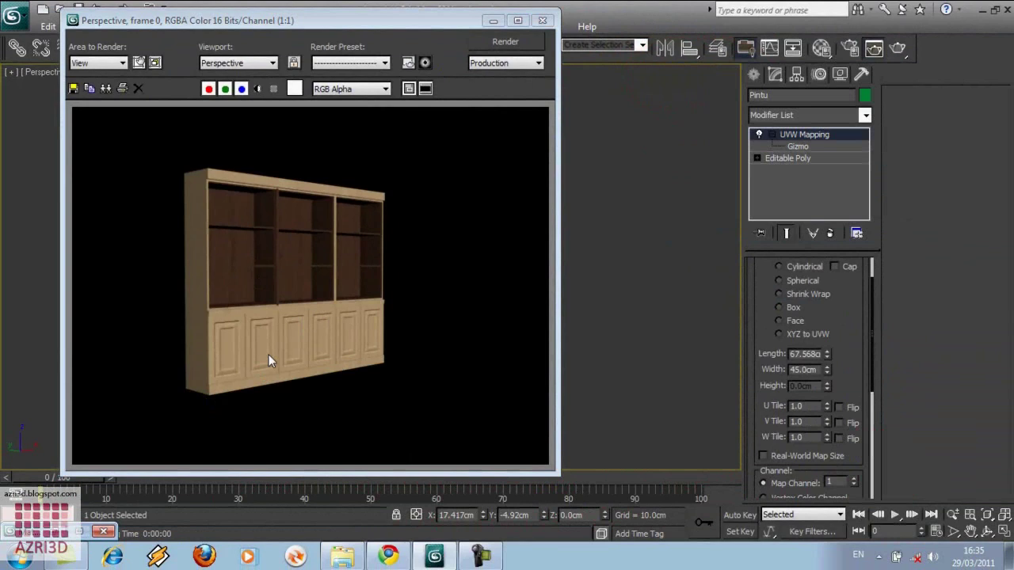
click(542, 20)
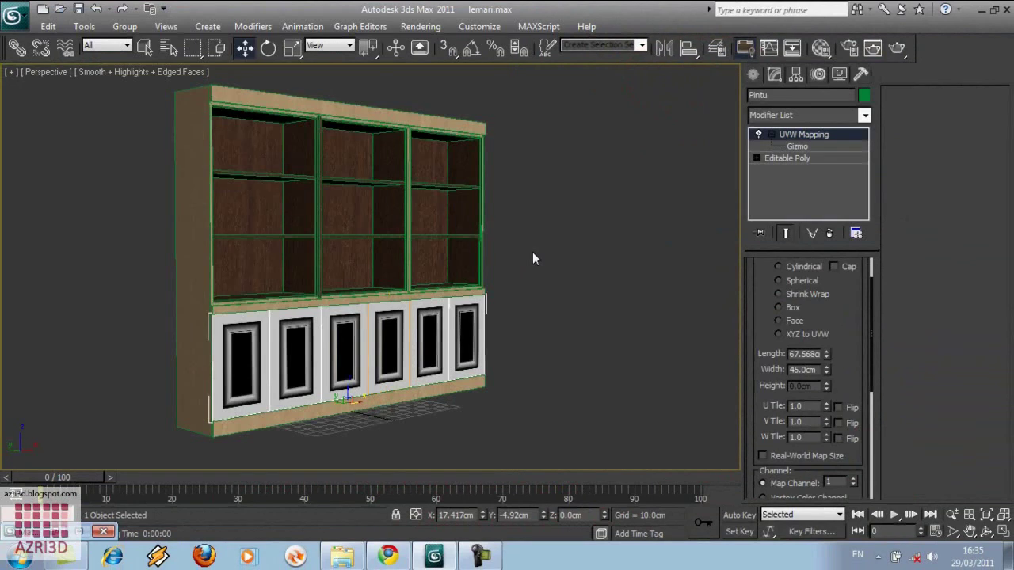
Set the displacement amount of the Pintu material to 2.
key(m)
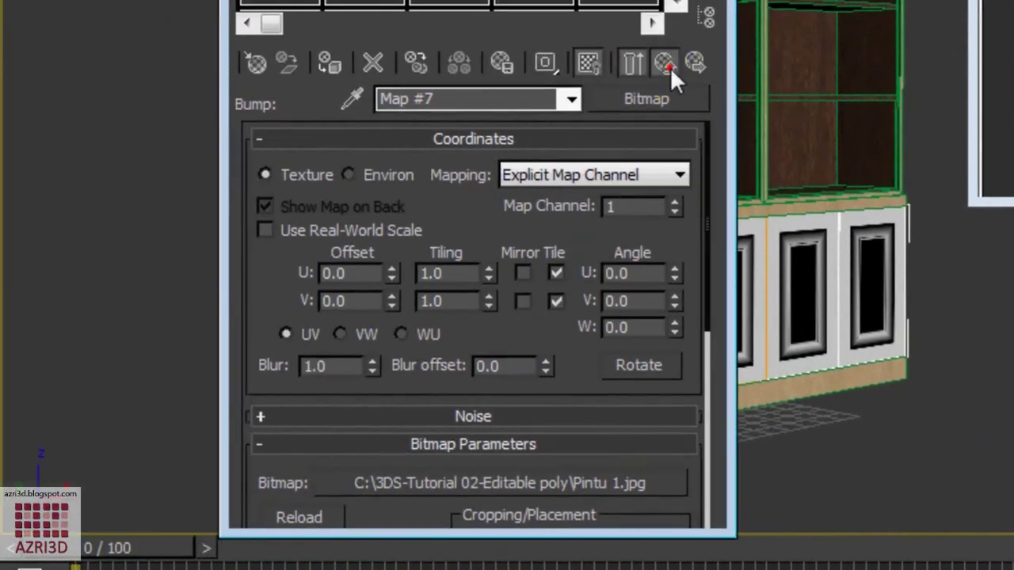
click(669, 69)
drag(568, 408, 568, 491)
click(410, 103)
click(434, 188)
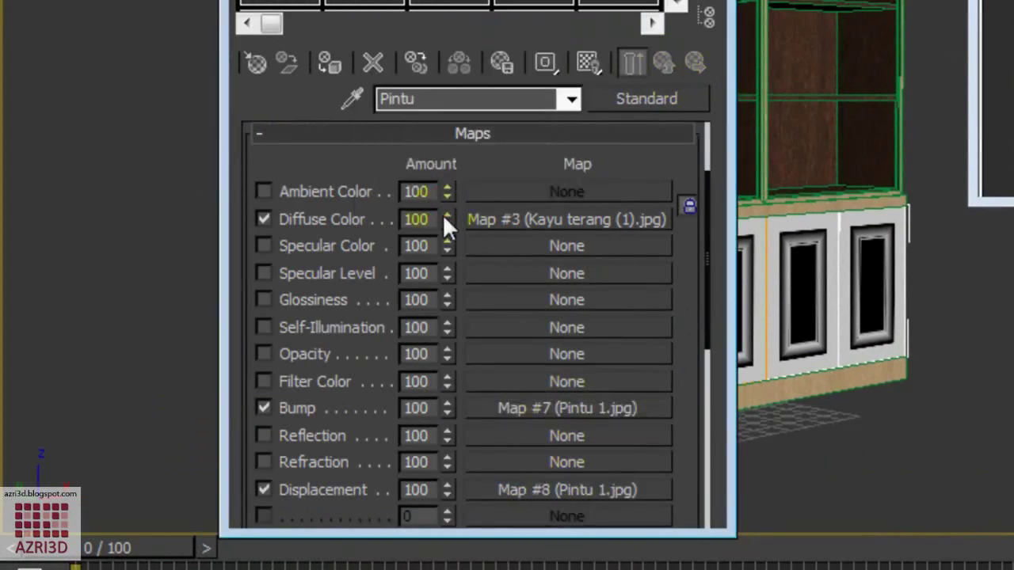
double_click(416, 489)
text(2)
key(Return)
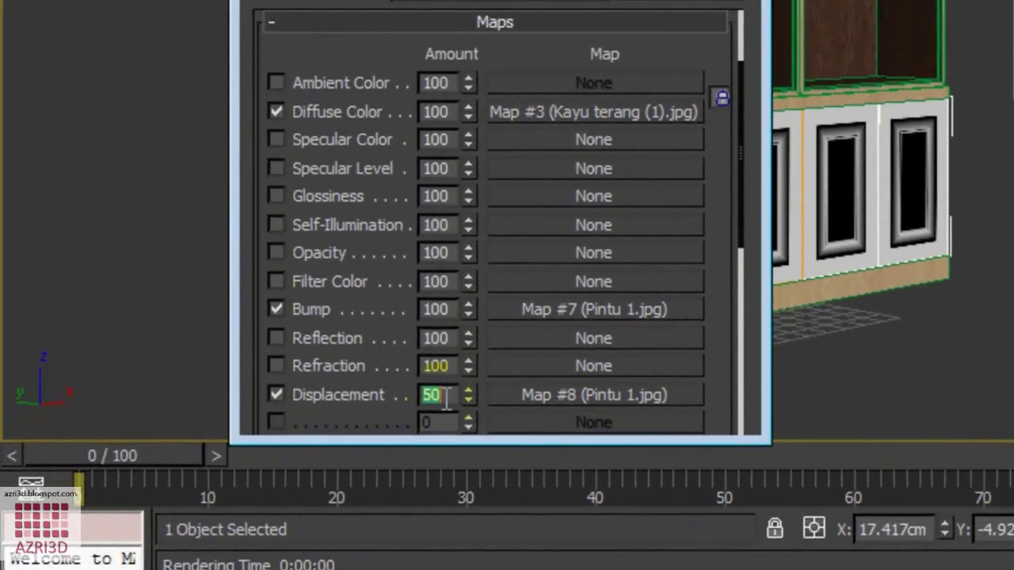
text(2)
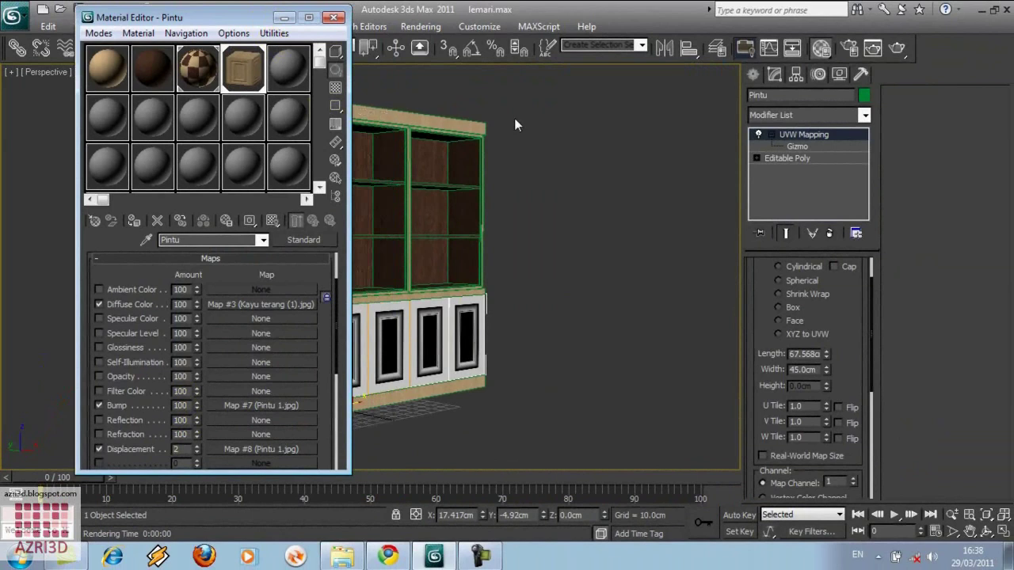
Select the front polygon of the bookcase's top trim and detach it as an object named Ukiran.
click(468, 125)
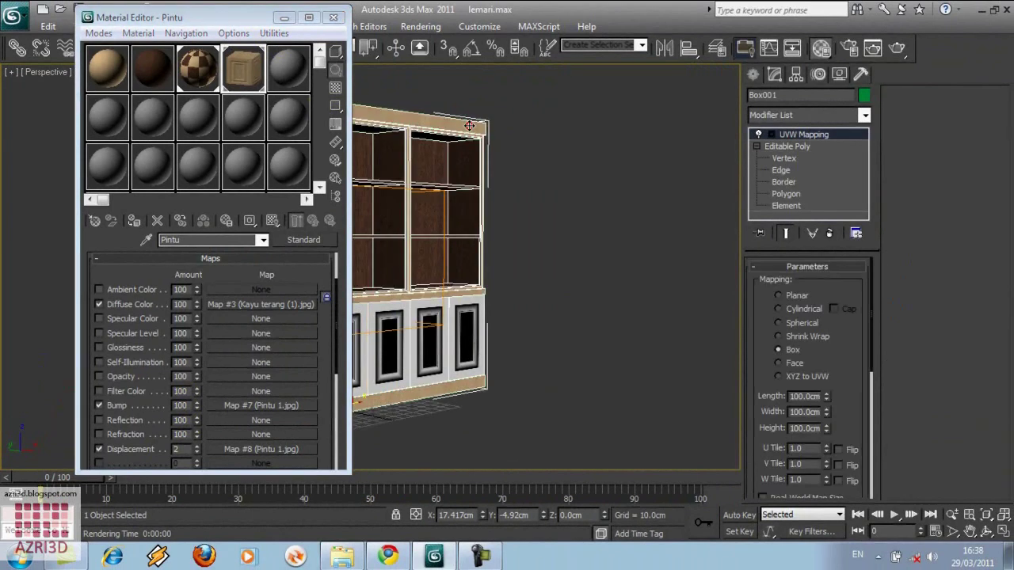
click(788, 194)
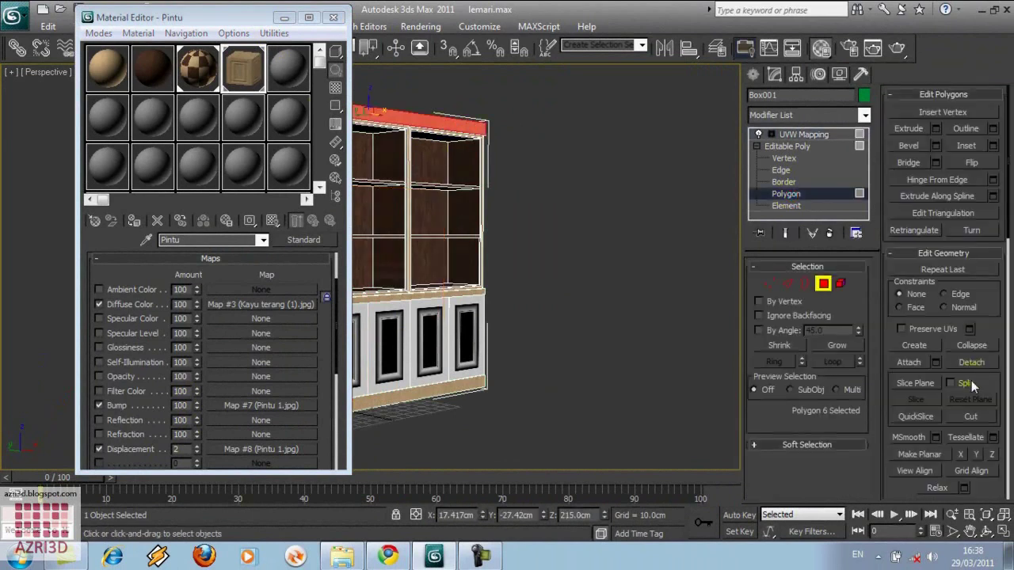
click(979, 362)
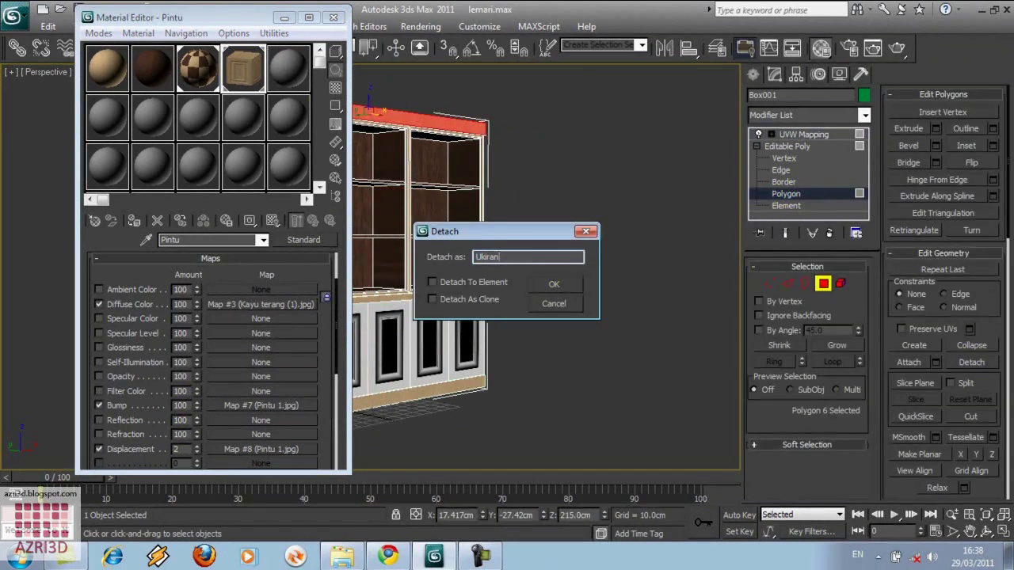
click(552, 287)
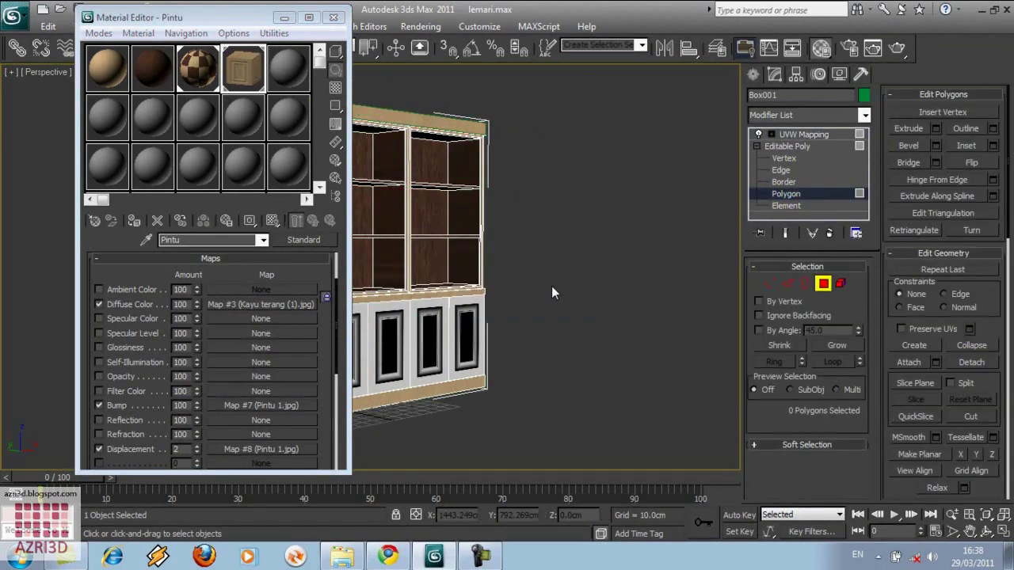
Change the unused fifth sample material to a Blend, keeping the old material as sub-material, and open its enlarged preview.
click(290, 67)
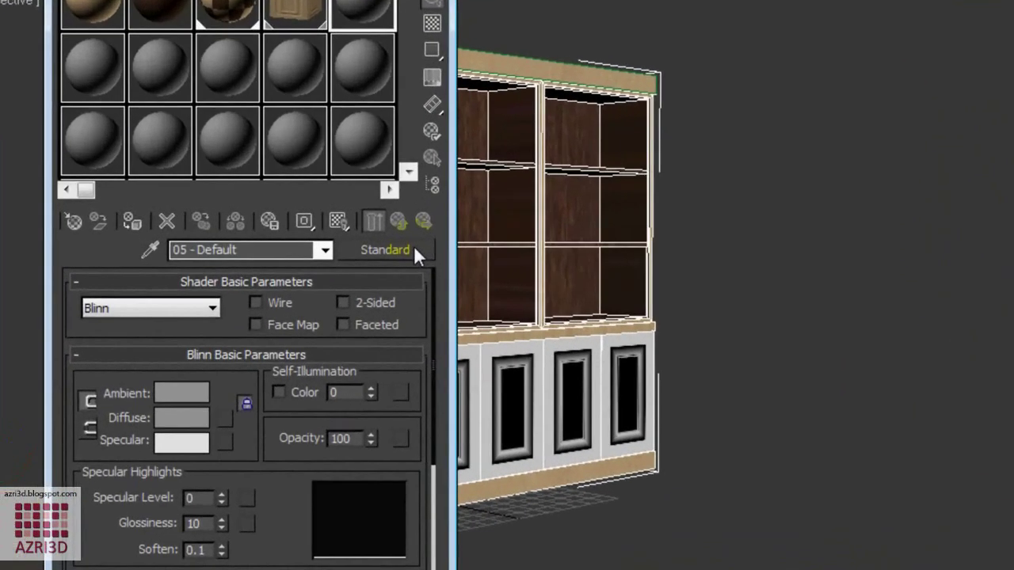
click(391, 248)
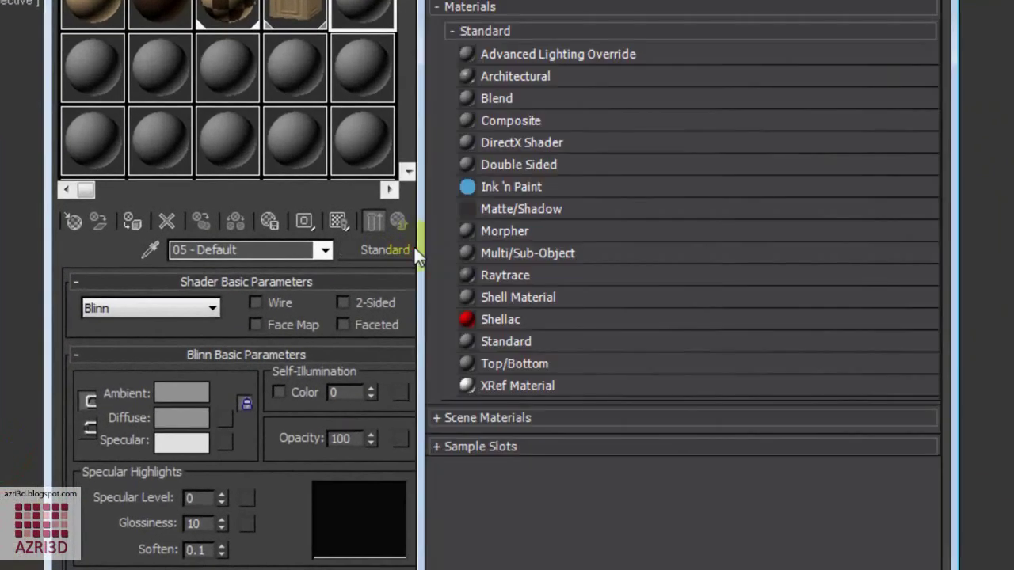
double_click(531, 97)
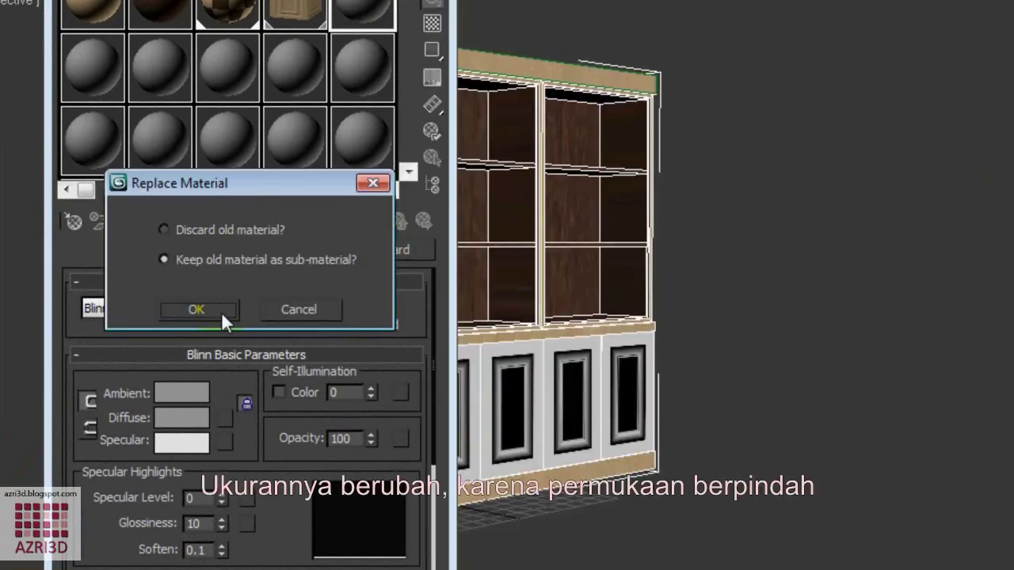
click(219, 309)
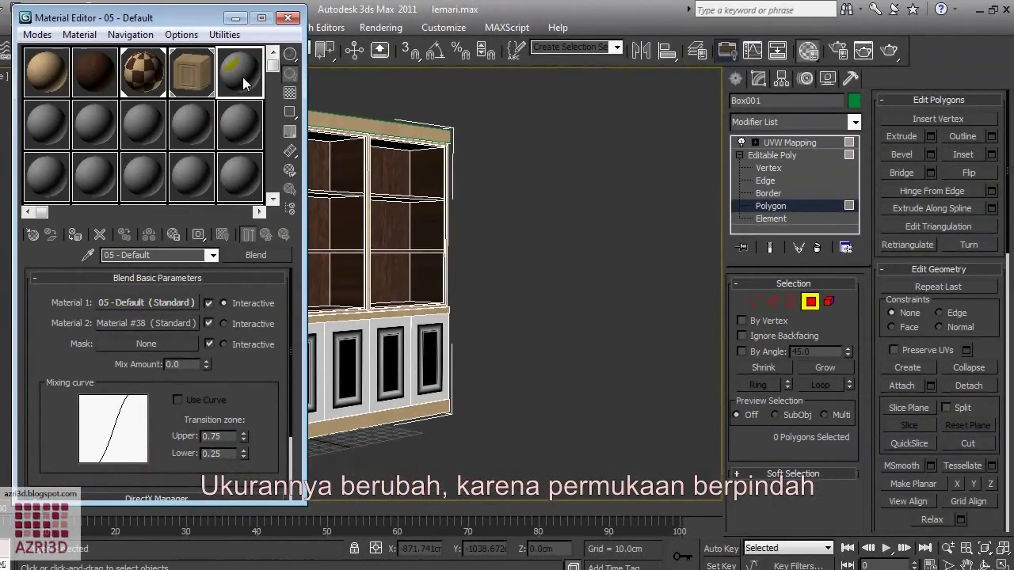
double_click(243, 74)
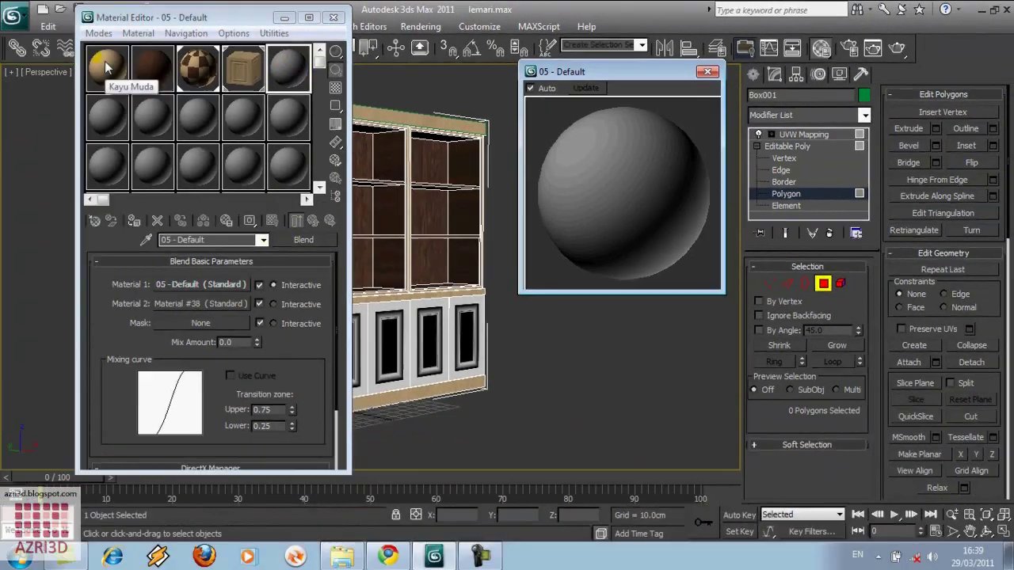
Instance Kayu Muda as Material 1 and Kayu Tua as Material 2 of the Blend, and preview it on a cube.
drag(184, 272, 187, 289)
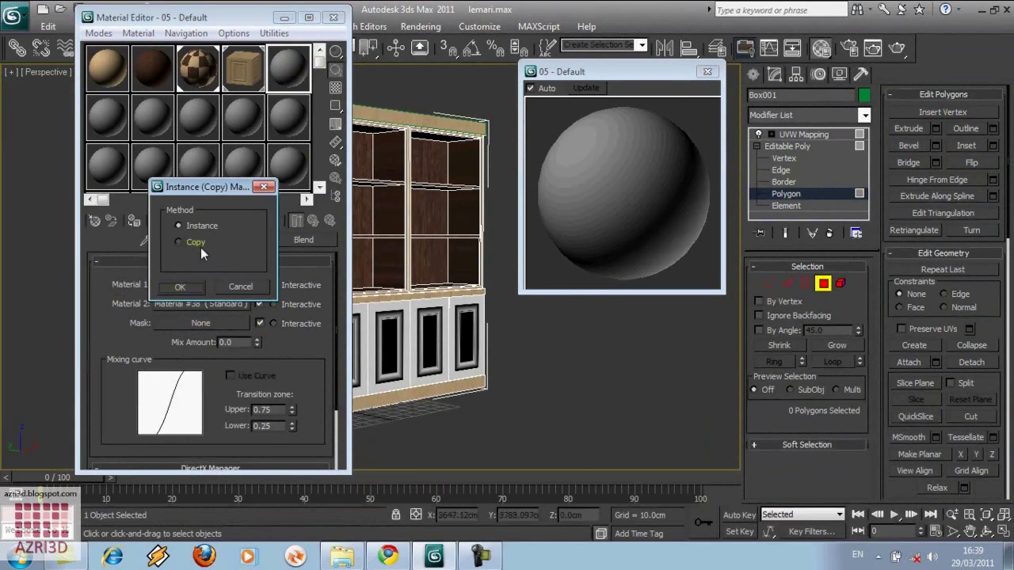
click(187, 286)
drag(155, 65, 207, 305)
click(182, 286)
drag(335, 51, 388, 53)
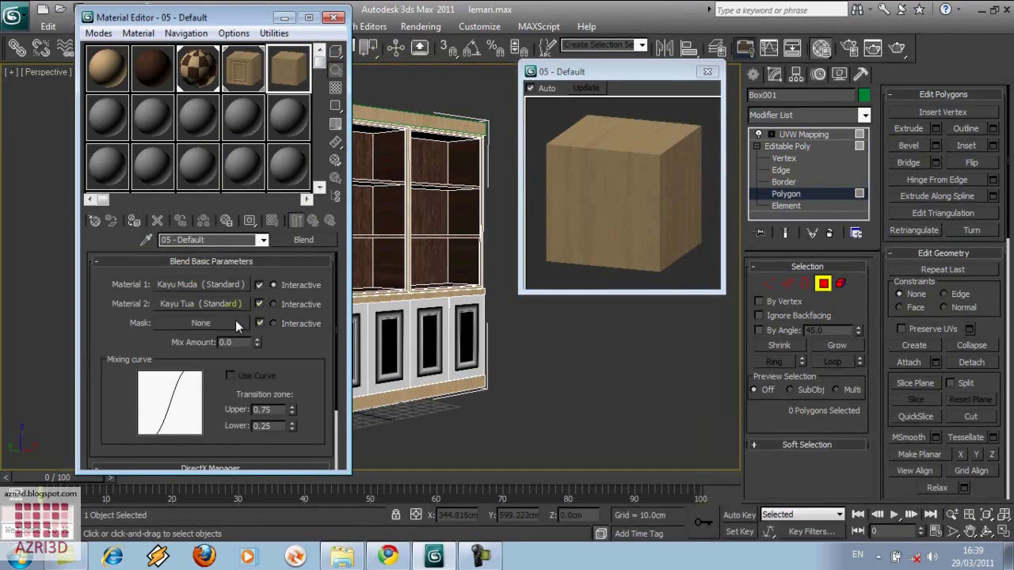
Load the bitmap Trim.jpg as the mask of the Blend material.
click(198, 323)
double_click(381, 108)
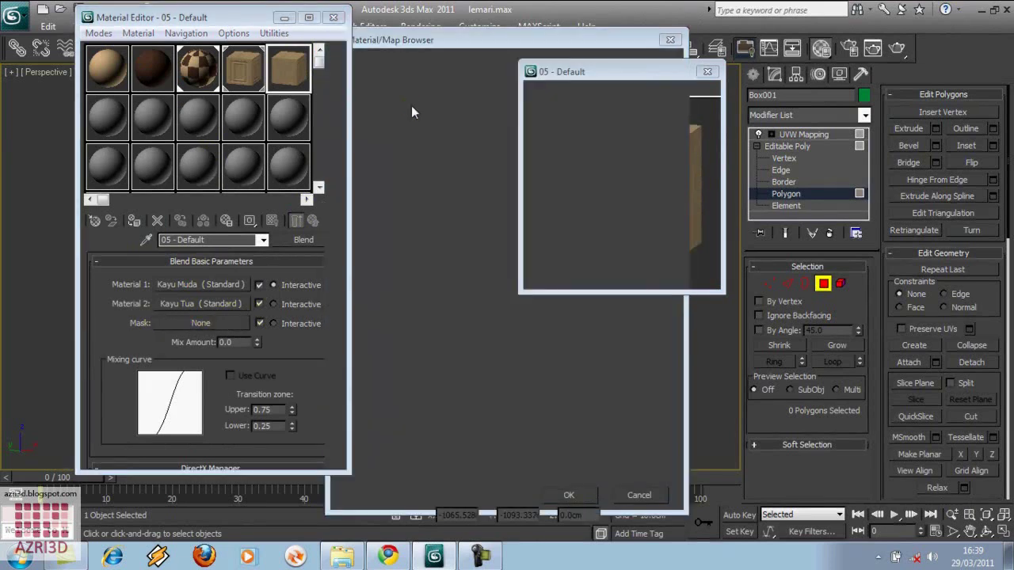
double_click(528, 129)
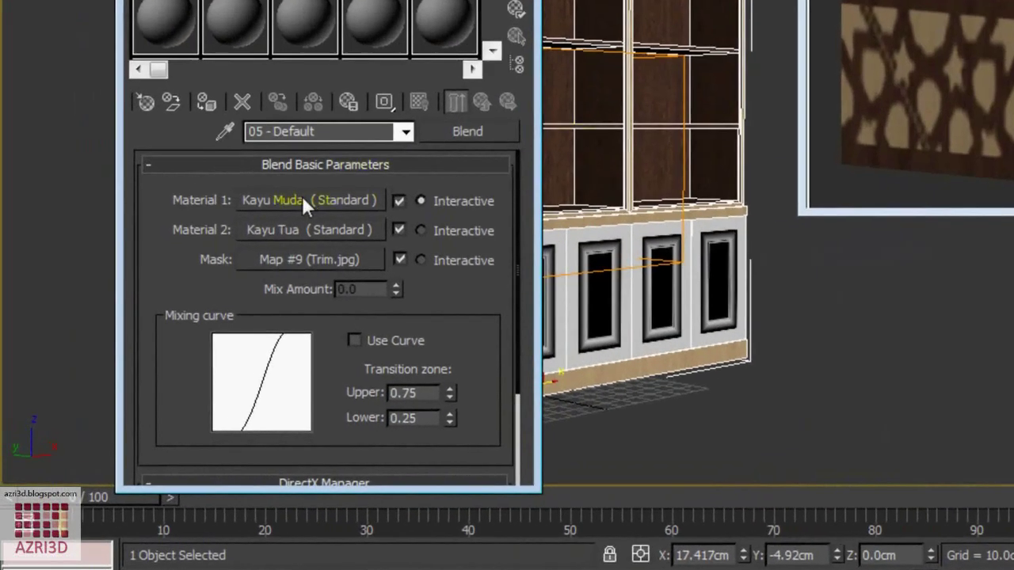
Swap the Blend's Material 1 and Material 2, and assign the Blend to the detached top trim.
drag(302, 195, 331, 234)
click(288, 161)
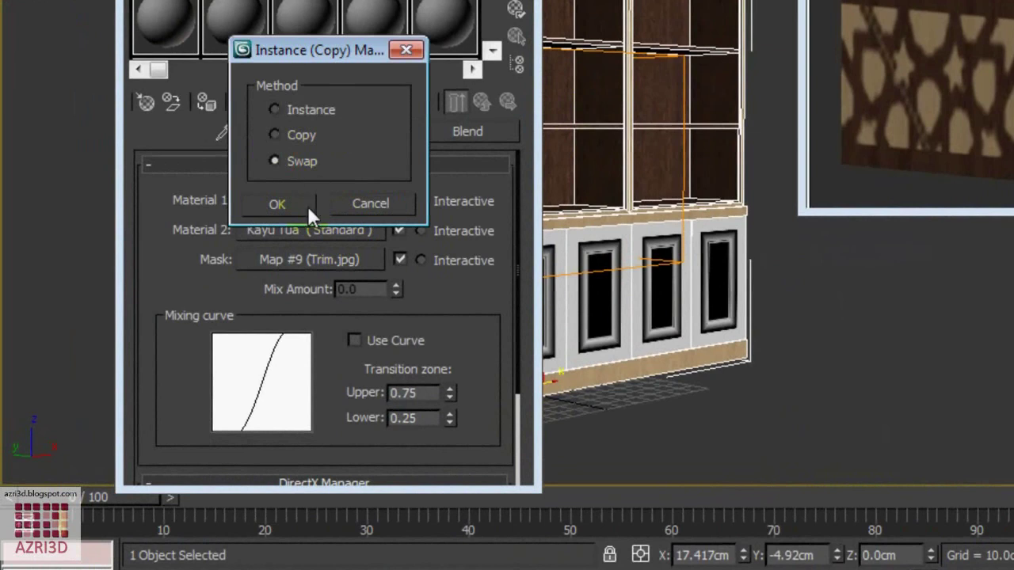
click(276, 203)
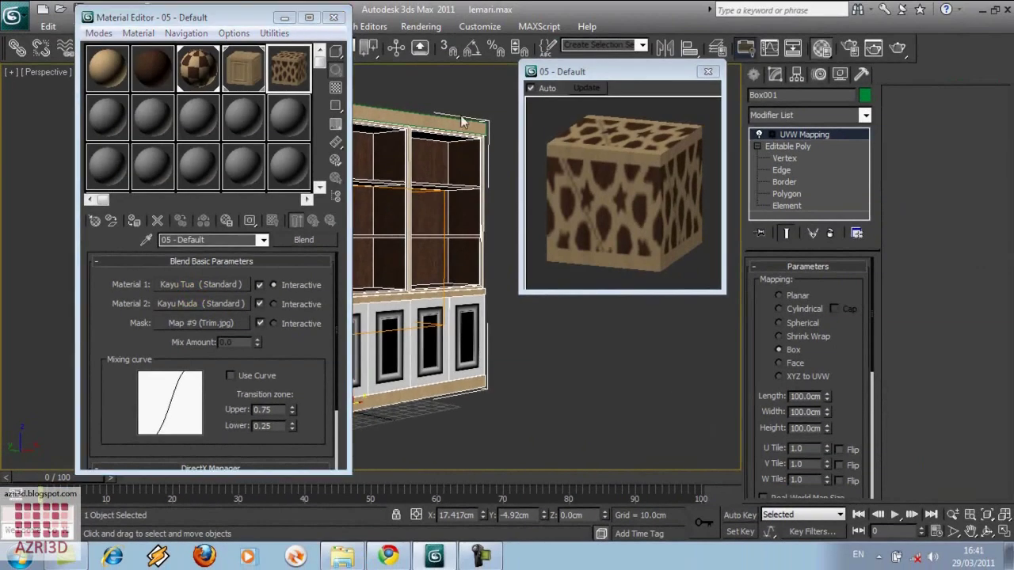
click(458, 123)
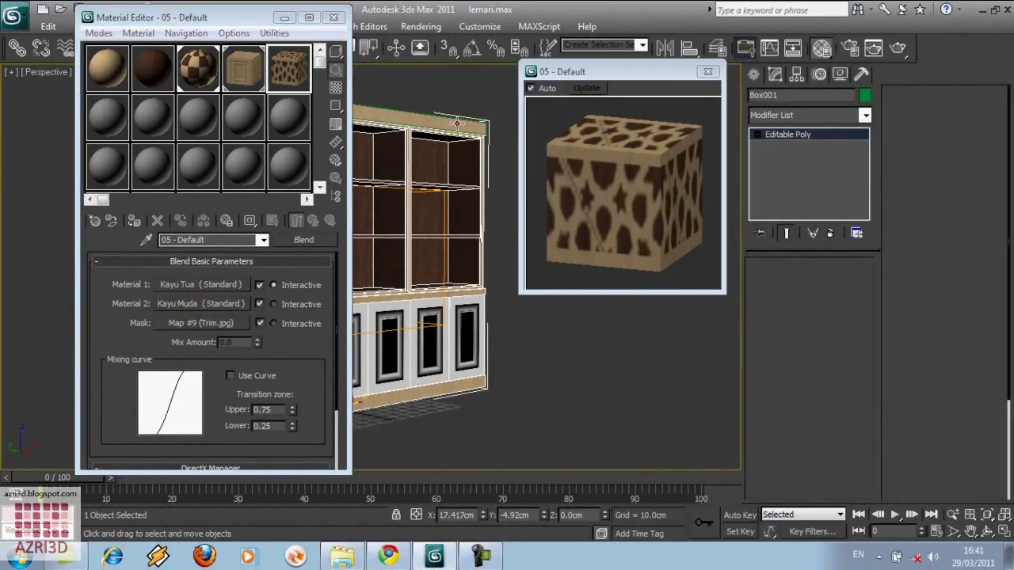
click(134, 221)
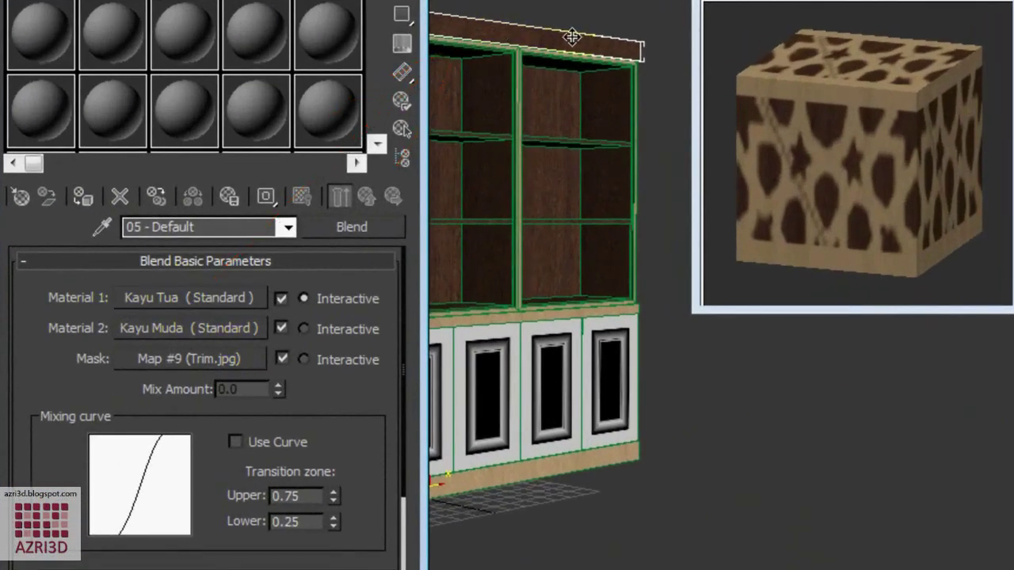
Copy the Trim.jpg mask map and paste it as an instance into the bump map of the Kayu Tua sub-material.
right_click(194, 358)
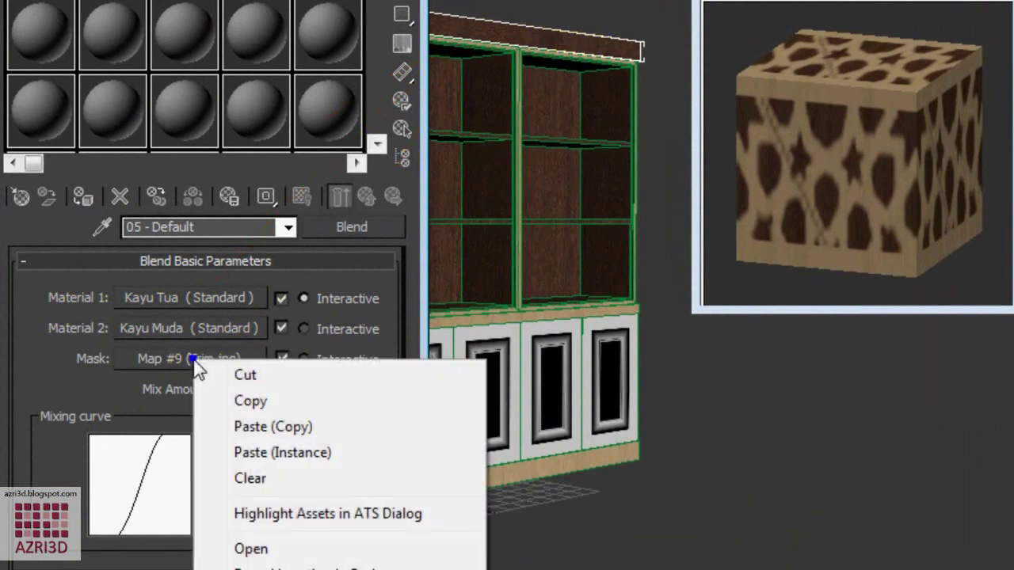
click(281, 401)
click(176, 299)
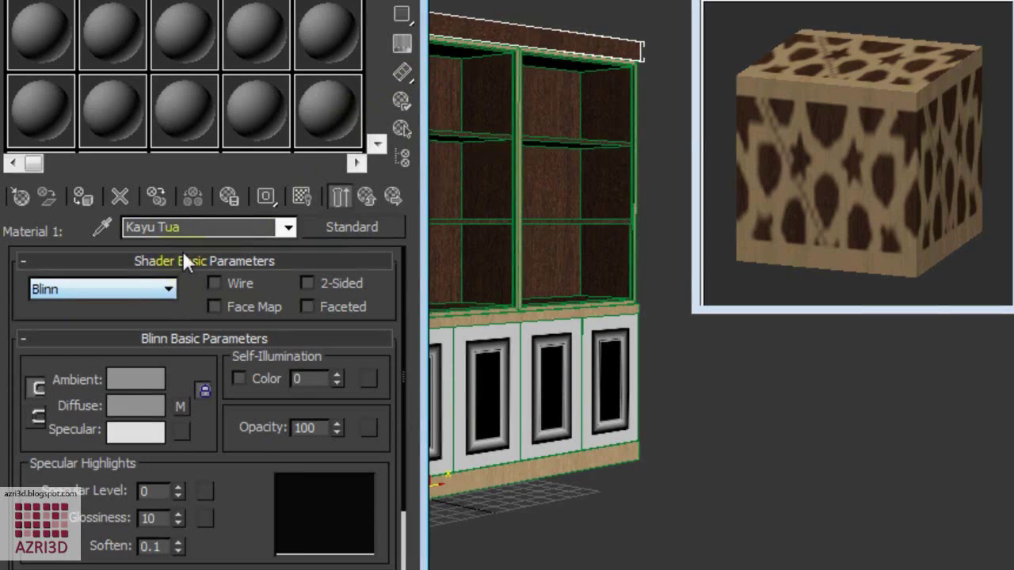
click(183, 259)
click(196, 285)
click(222, 333)
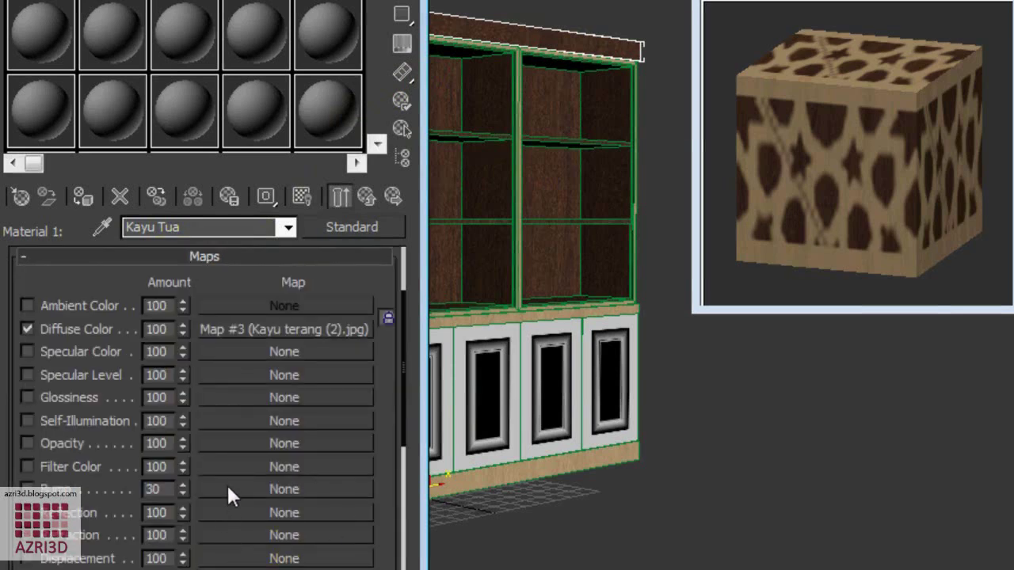
right_click(228, 489)
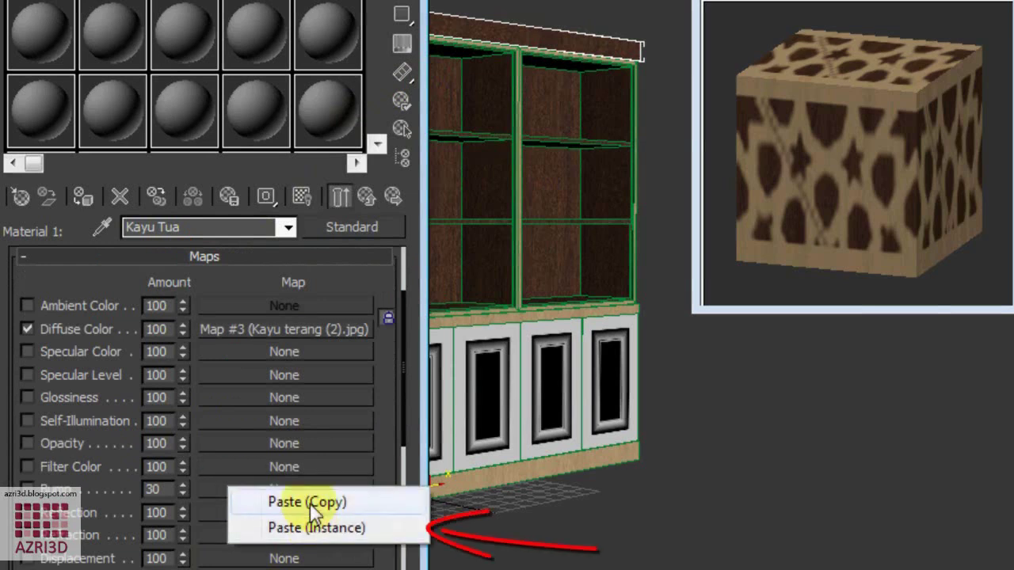
click(311, 528)
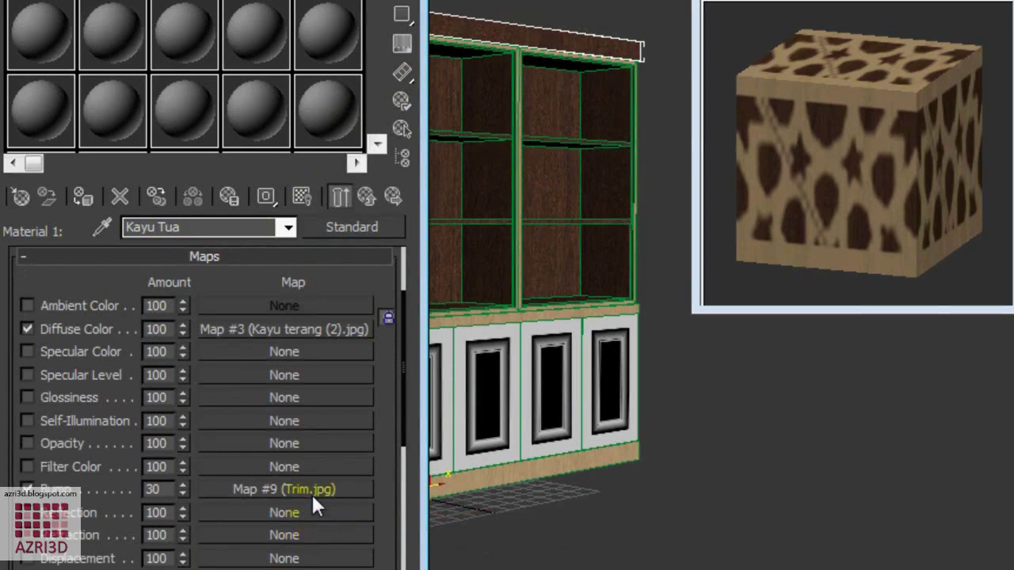
Display the Trim.jpg bump map of Kayu Tua in the viewport and return to the Blend's basic parameters.
click(312, 490)
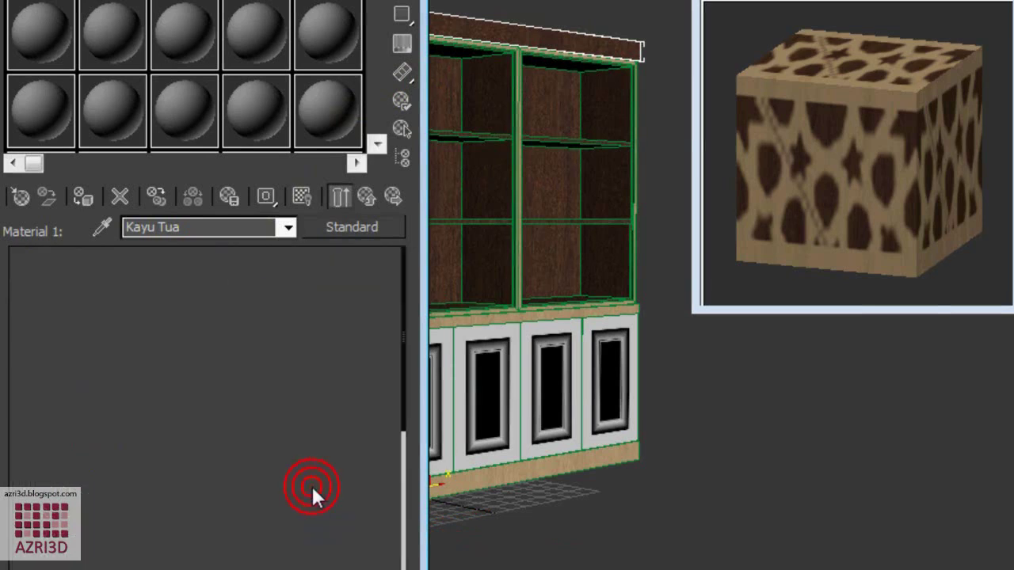
click(306, 194)
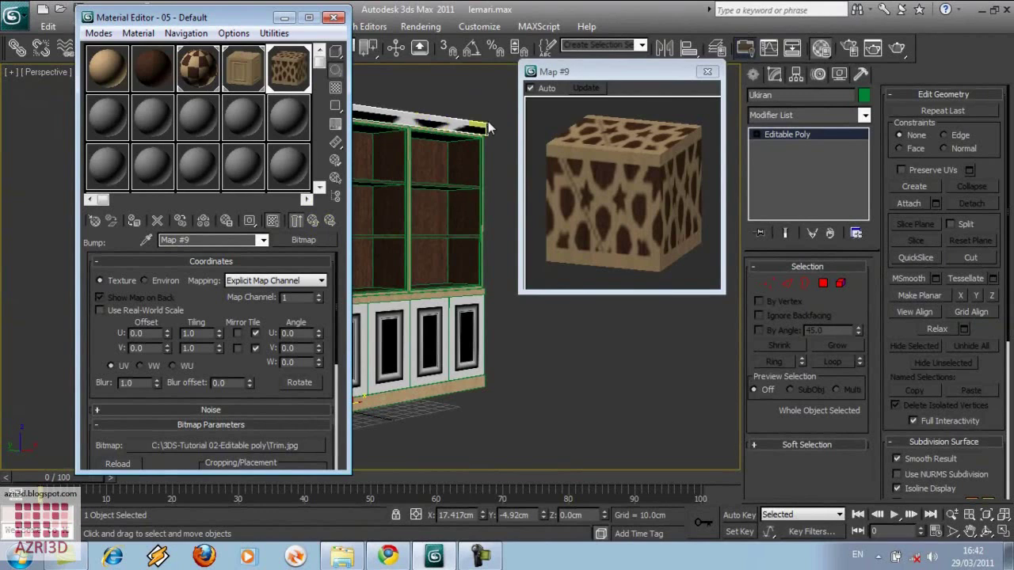
click(314, 222)
click(314, 221)
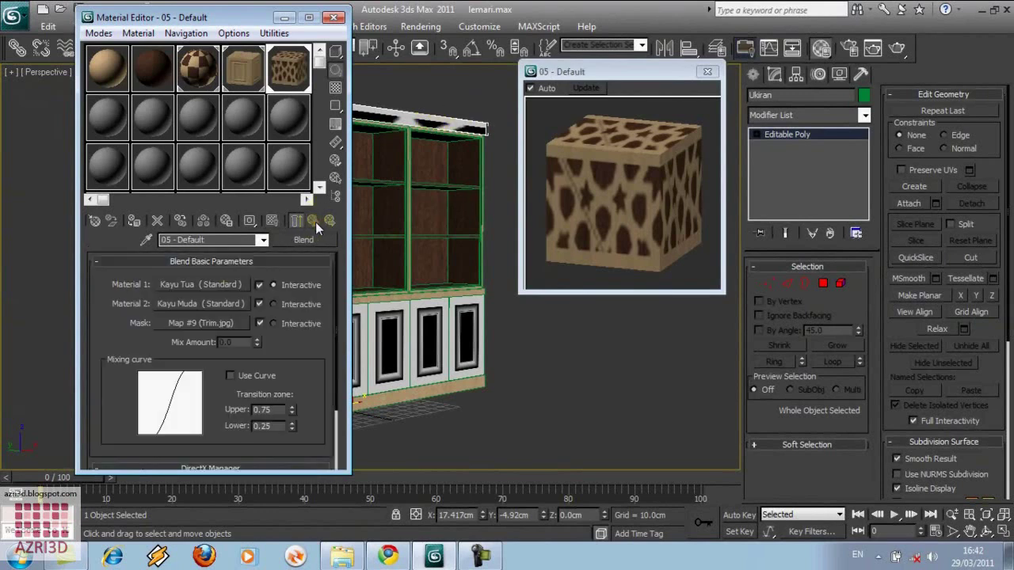
Swap the Blend's sub-materials so that Kayu Muda is Material 1 and Kayu Tua is Material 2, then close the Material Editor.
drag(166, 287, 198, 309)
click(180, 288)
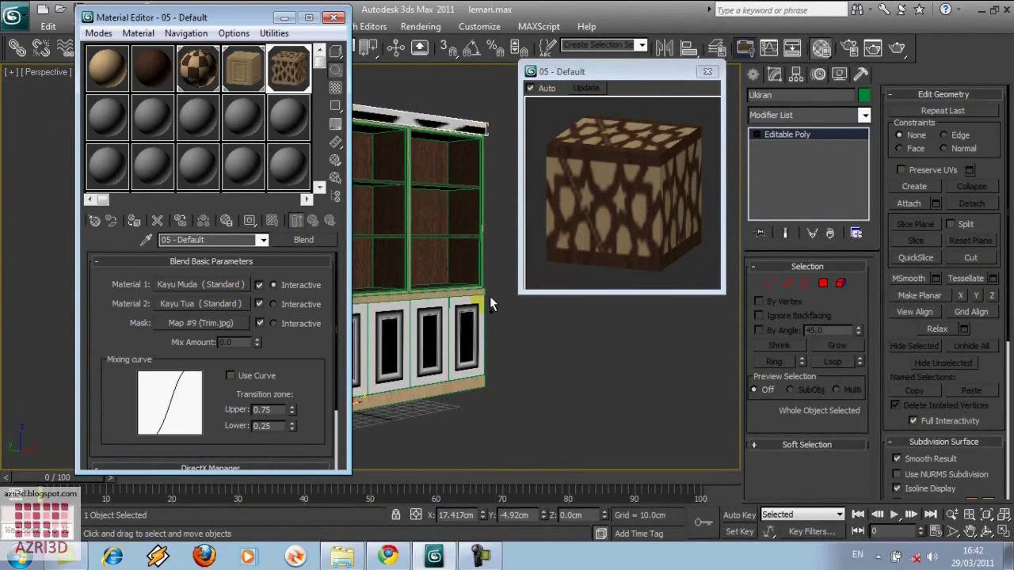
key(m)
Add a UVW Map modifier to the top trim, align its planar mapping to Y and fit it to the object.
click(808, 115)
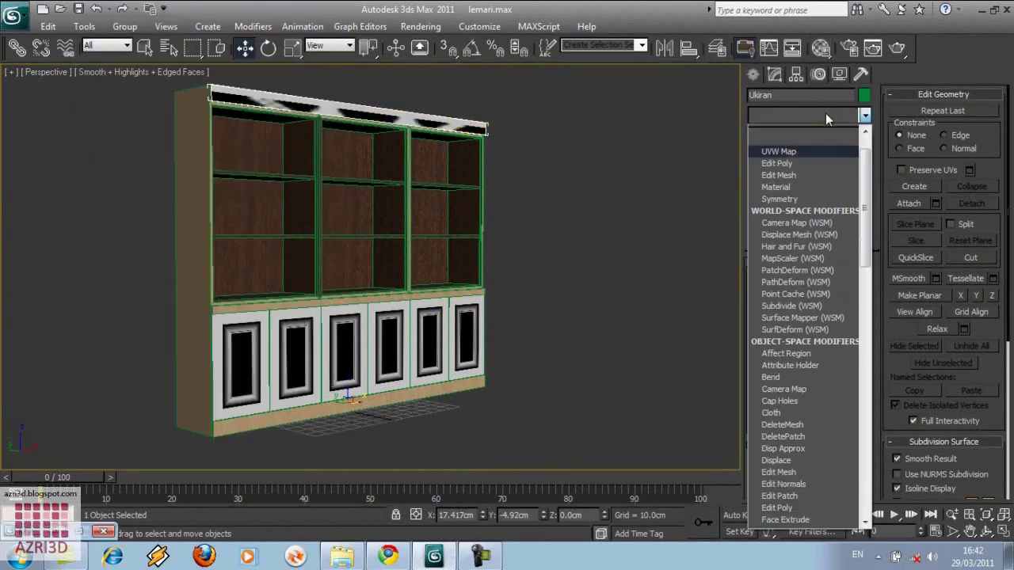
click(815, 136)
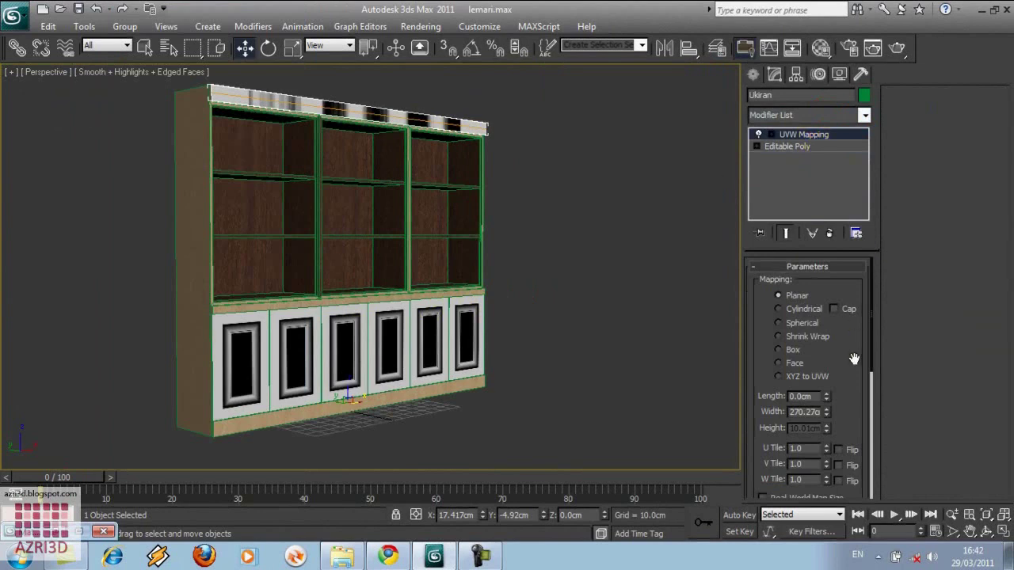
scroll(853, 357, down, 7)
click(814, 419)
click(781, 450)
Activate the trim's UVW mapping gizmo and reduce the mapping width until the carving pattern repeats along the trim.
click(771, 134)
click(797, 147)
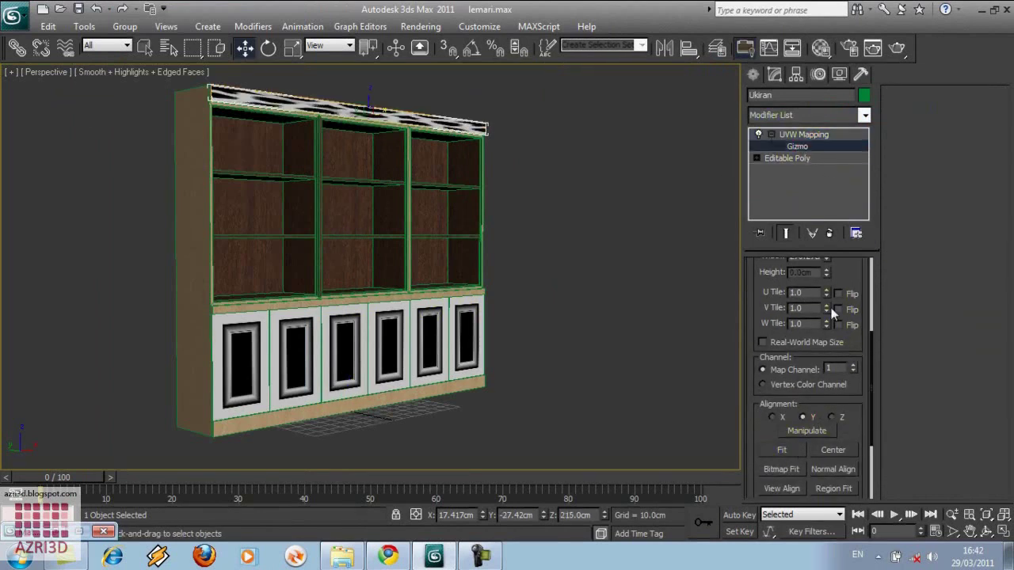
scroll(851, 272, up, 2)
scroll(853, 274, up, 1)
drag(826, 324, 827, 390)
Deselect the trim, test-render the perspective view to check the carving, and close the render.
click(594, 163)
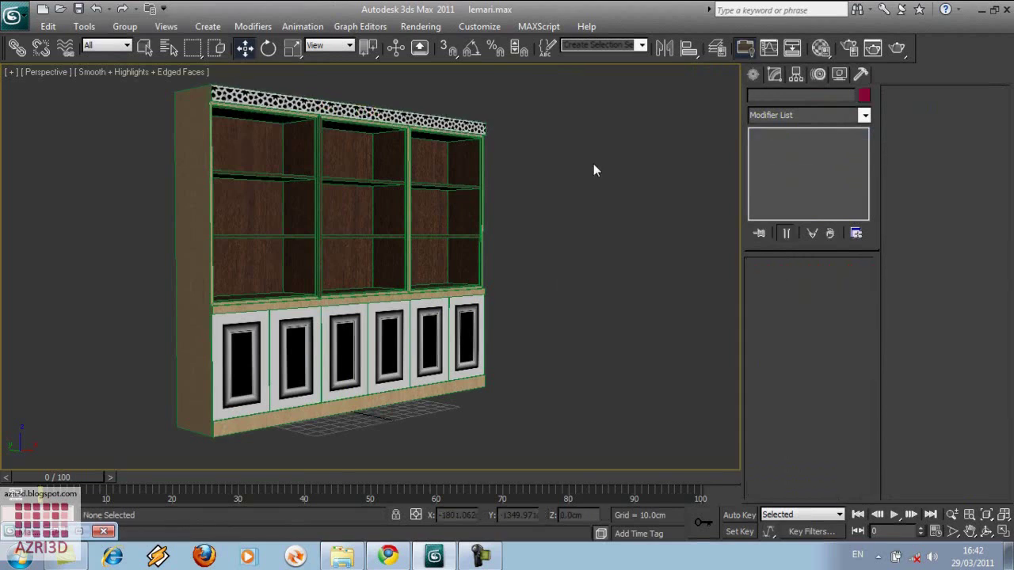
key(shift+q)
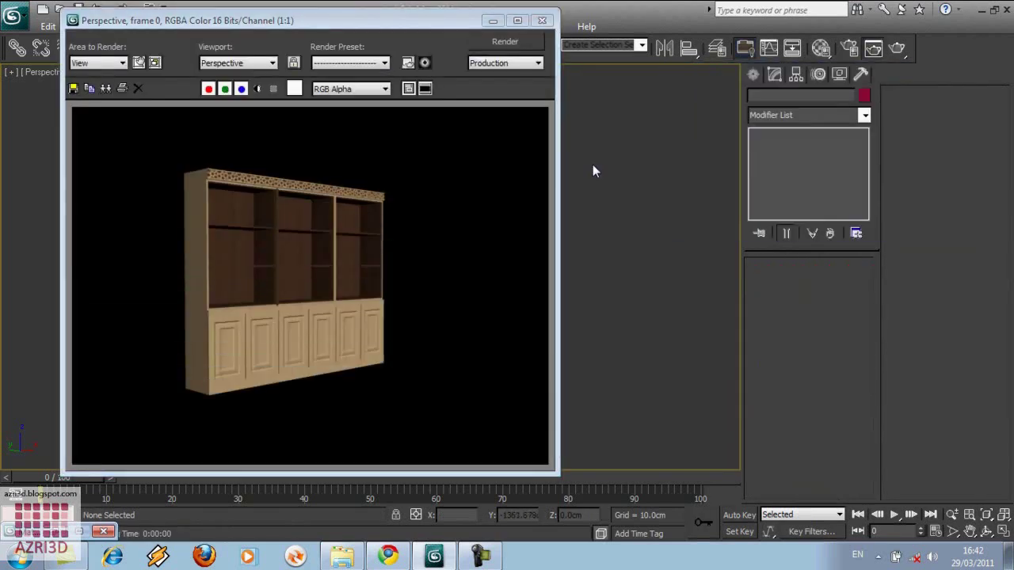
click(542, 20)
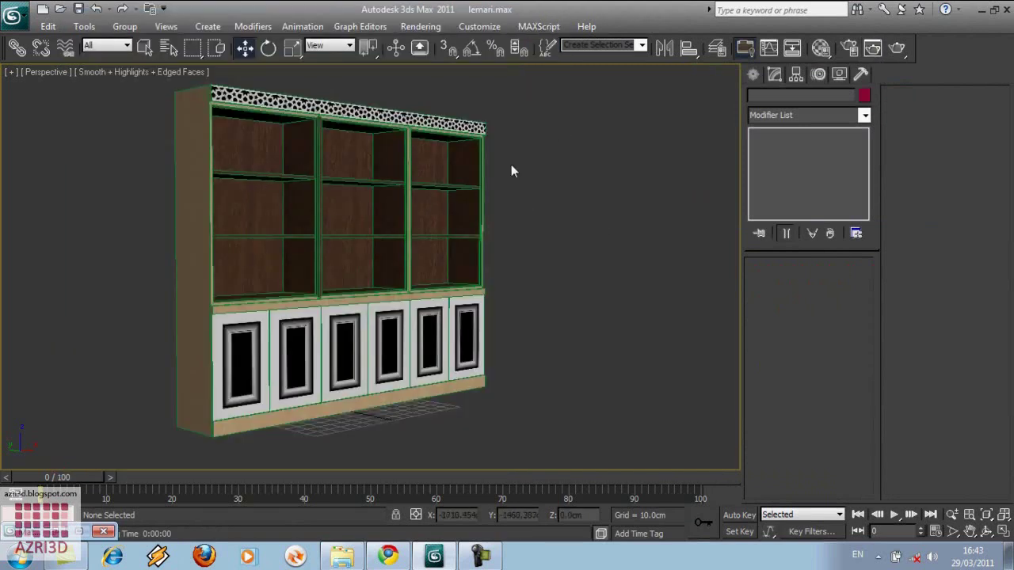
Draw a plane about 28.5 cm long and 85.4 cm wide in the first upper shelf compartment in the front view.
click(757, 74)
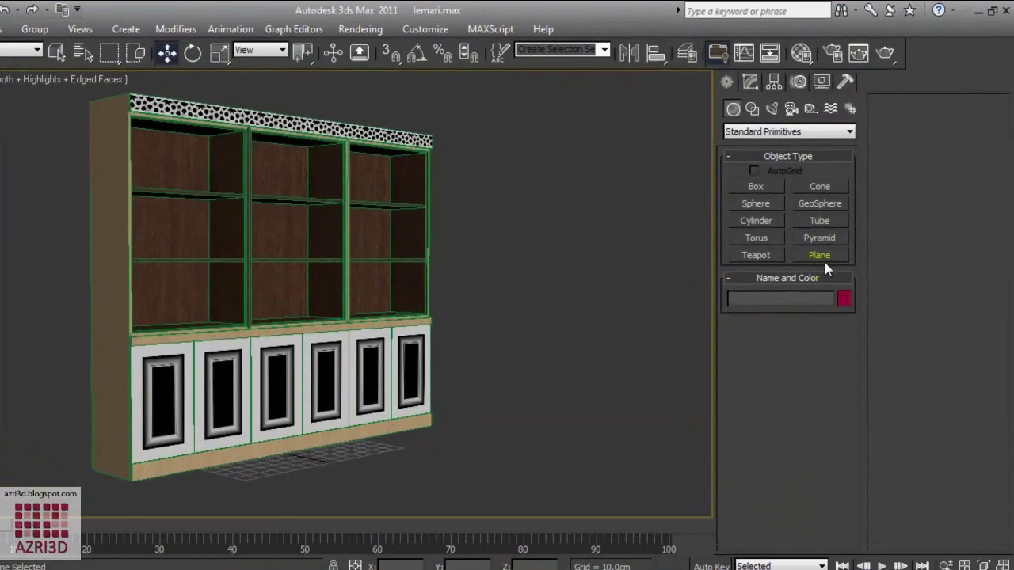
click(837, 231)
key(f)
drag(164, 176, 297, 132)
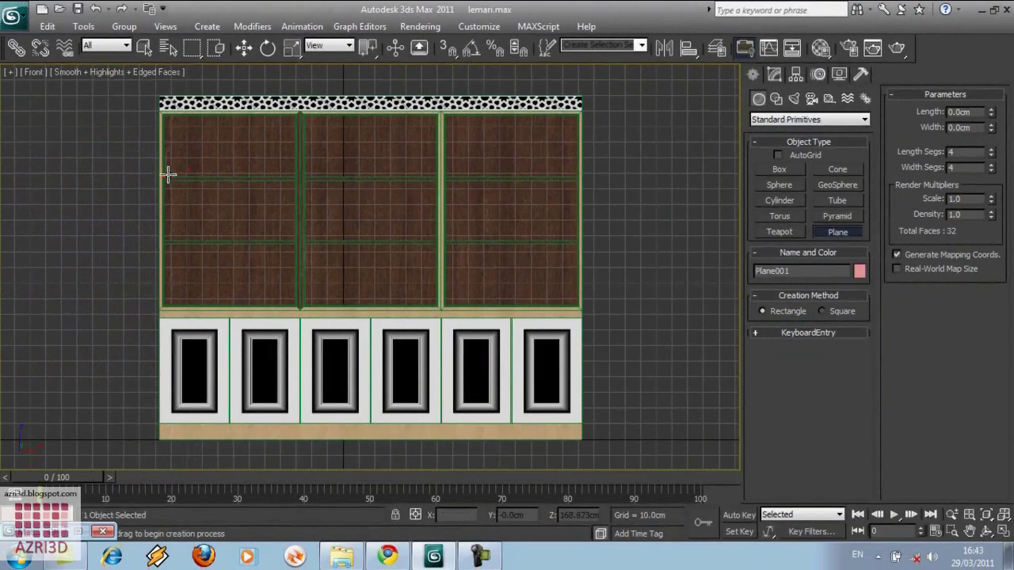
key(w)
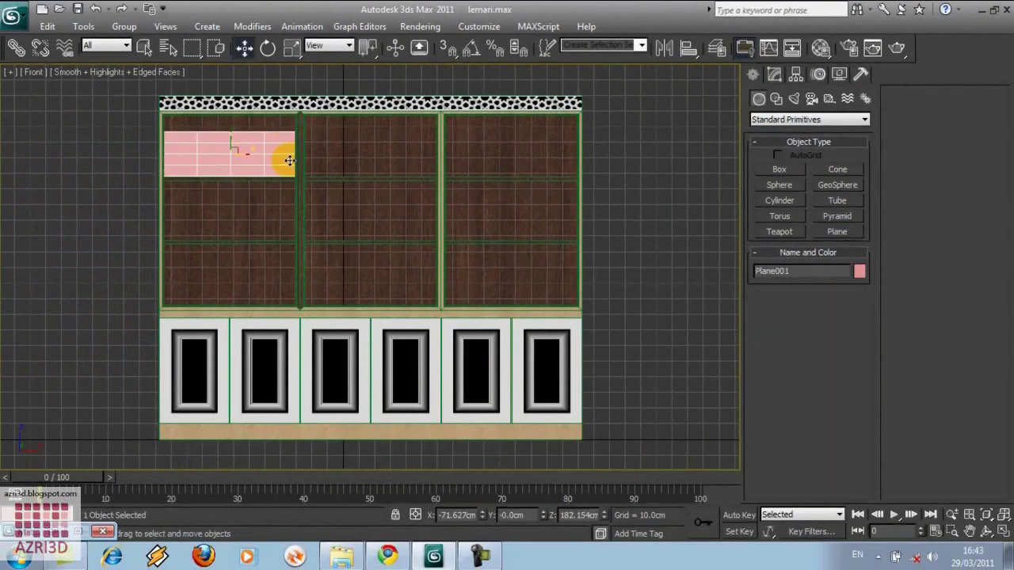
In the wireframe top view, move the plane to about Y -21.8 cm, then return to the shaded front view.
key(t)
key(F3)
scroll(372, 247, down, 3)
drag(371, 248, 372, 328)
key(f)
key(F3)
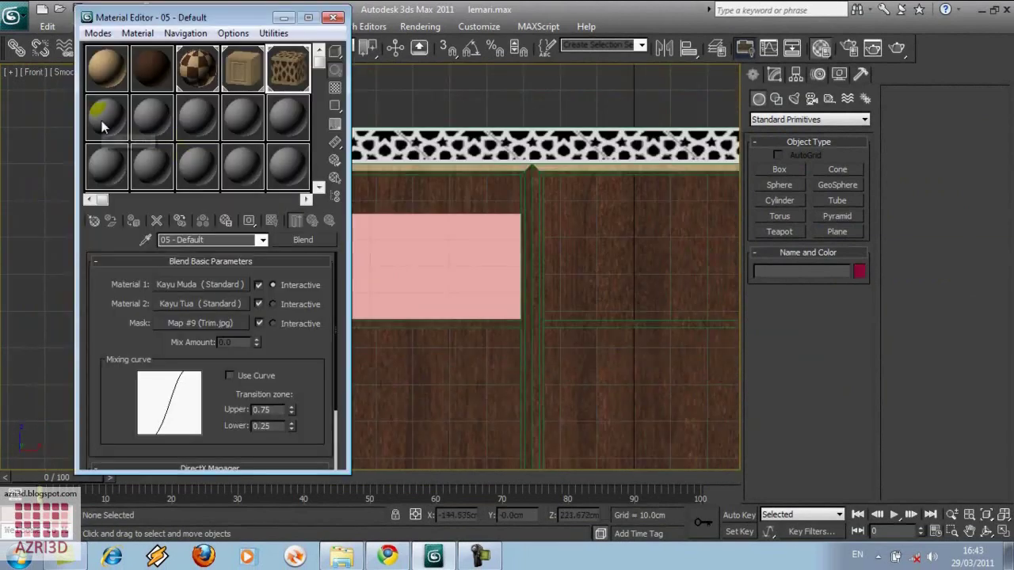
Name an unused material Buku and load the bitmap BOOKS.jpg as its diffuse map.
click(101, 120)
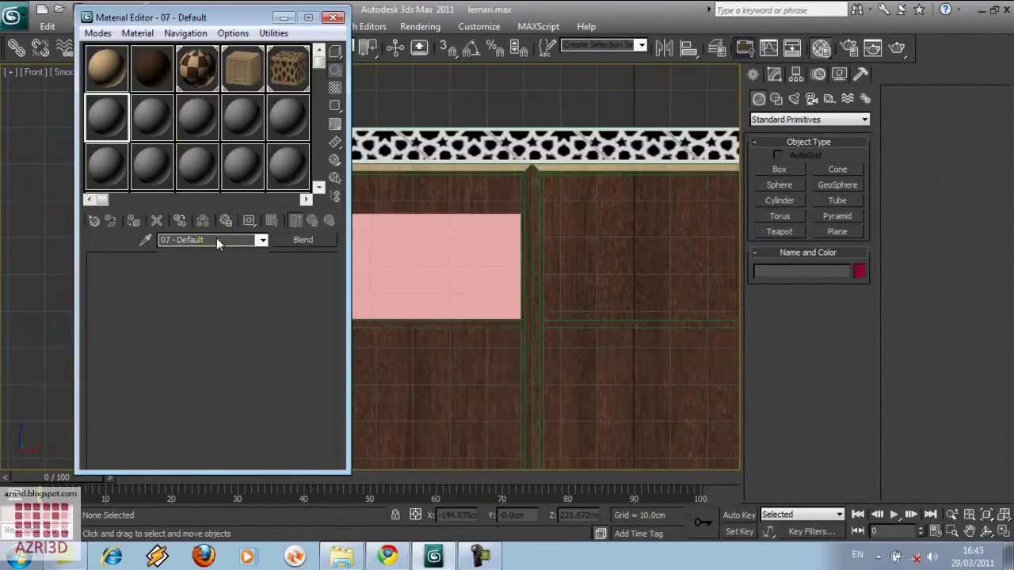
drag(209, 240, 108, 237)
text(Buku)
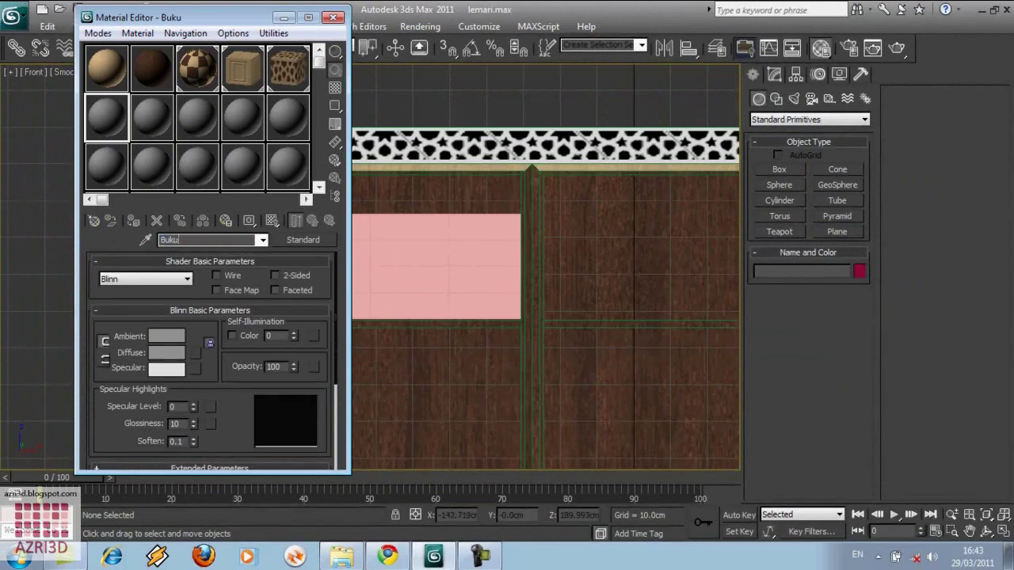
click(196, 353)
double_click(383, 103)
double_click(211, 131)
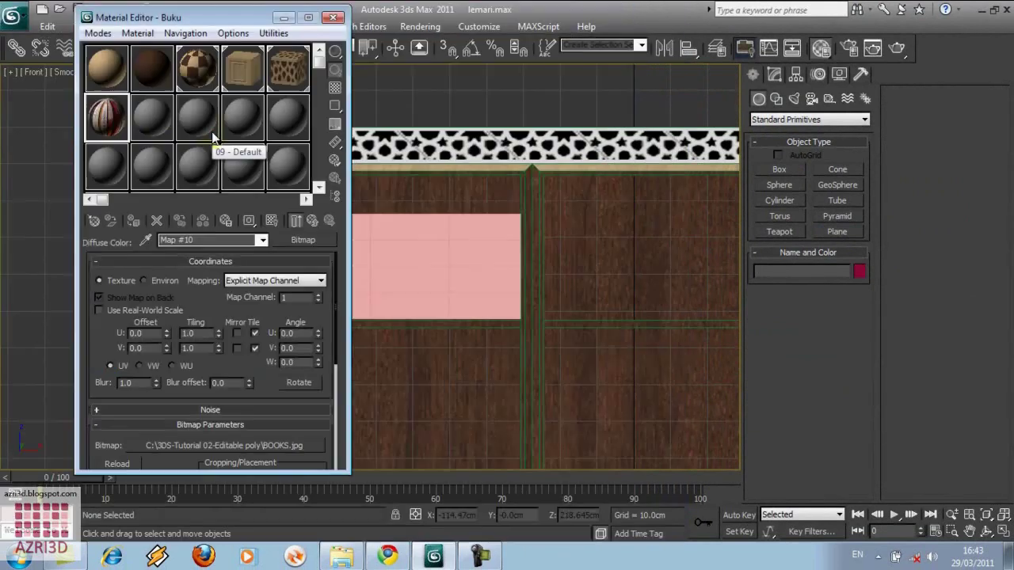
click(211, 260)
Assign the Buku material to the shelf plane and display its book texture in the viewport.
click(476, 250)
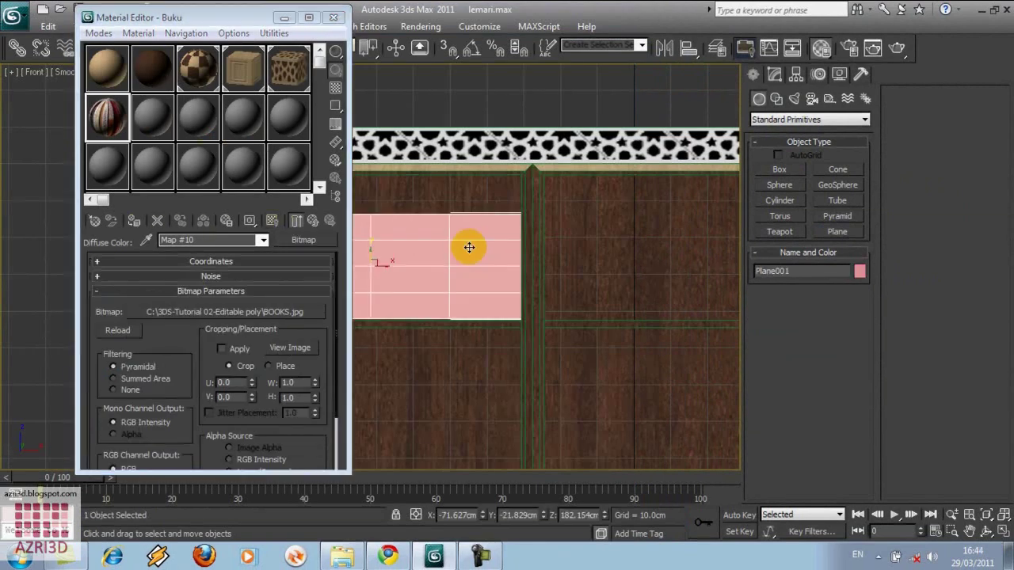
click(134, 221)
click(272, 222)
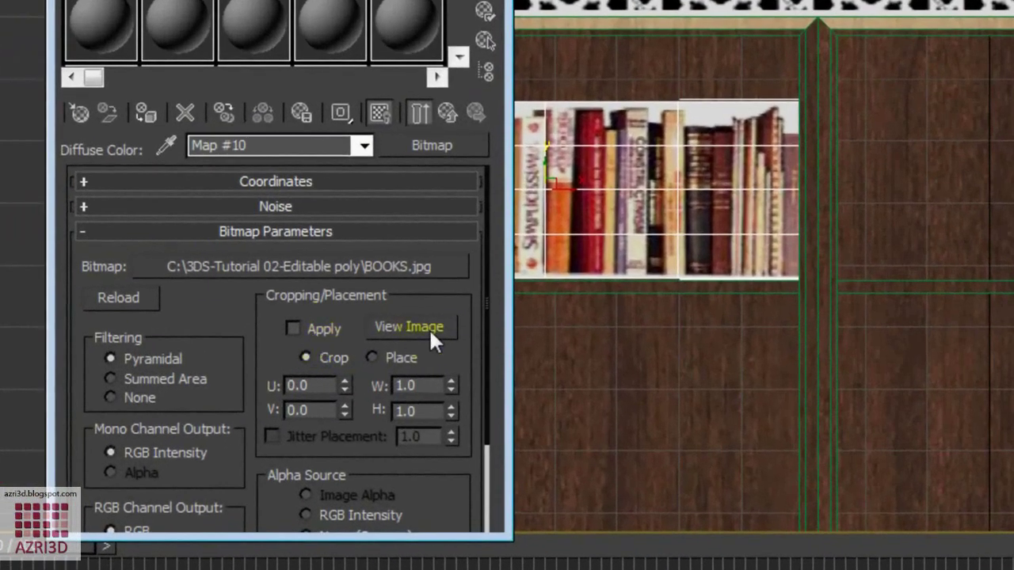
Crop the BOOKS.jpg bitmap to U 0.016, V 0.0, W 0.969 and H 0.943, and apply the cropping.
click(289, 347)
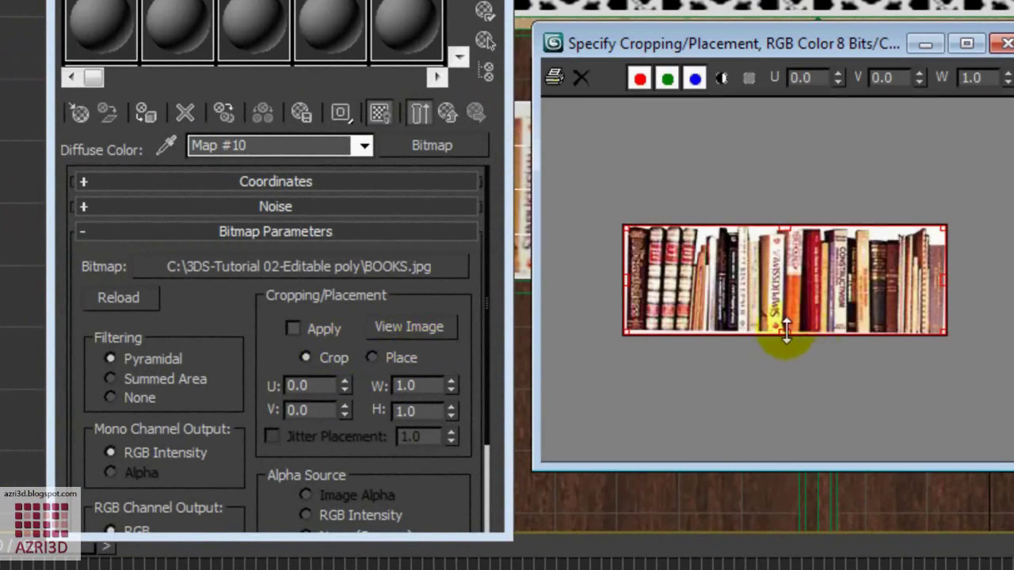
drag(782, 333, 781, 326)
drag(623, 280, 626, 278)
drag(945, 278, 941, 277)
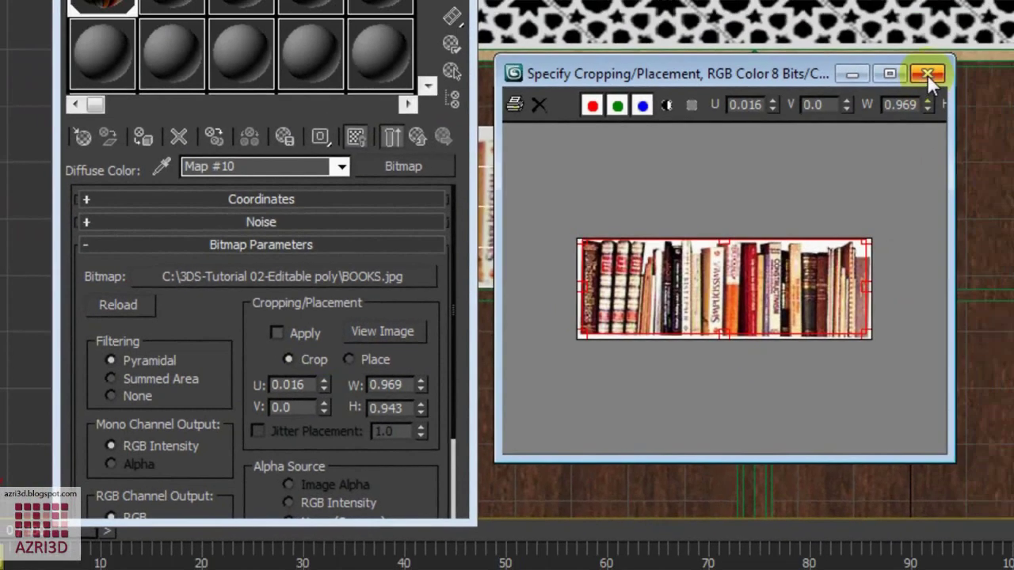
click(1004, 43)
click(222, 348)
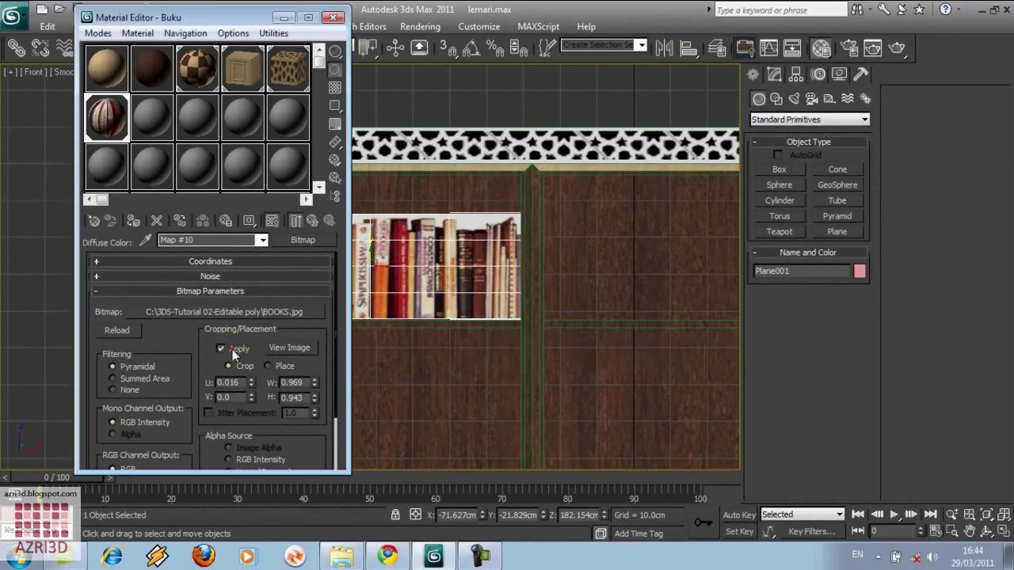
Add a planar UVW Map modifier to the books plane and return to the Buku material's top level.
click(775, 74)
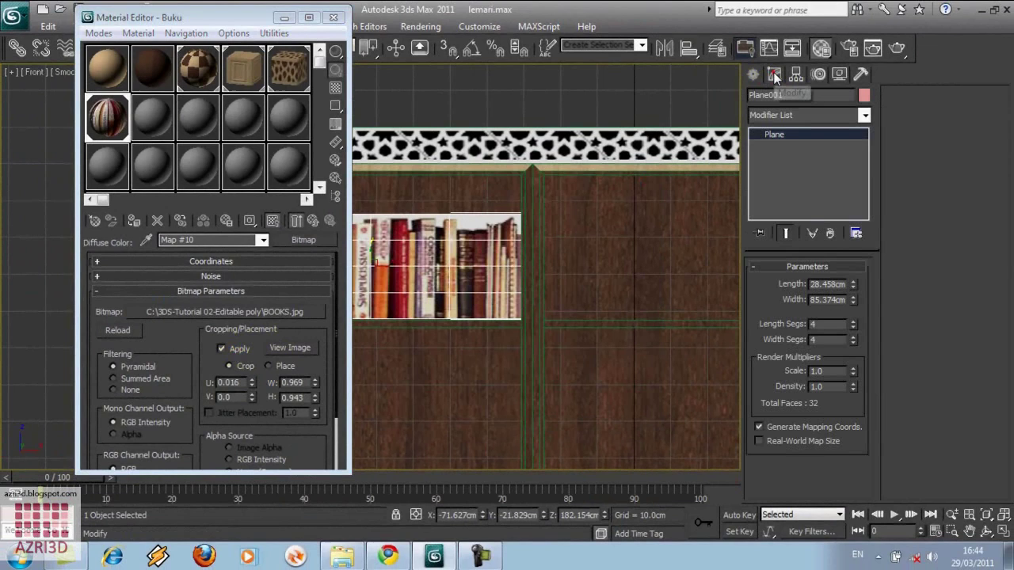
click(790, 117)
scroll(790, 116, down, 1)
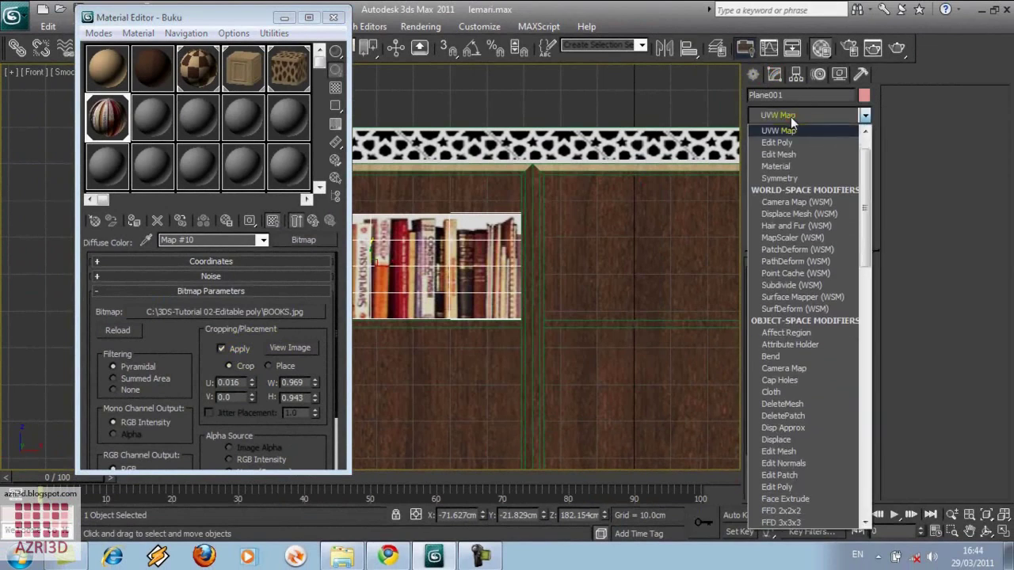
click(792, 132)
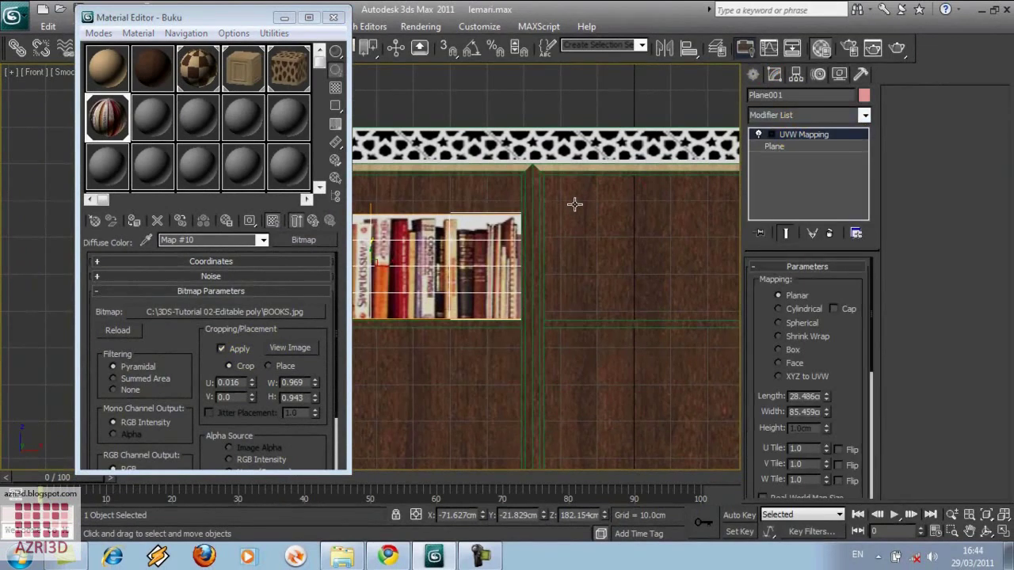
click(315, 224)
Test-render the perspective view to check the books on the shelf, and close the render.
key(p)
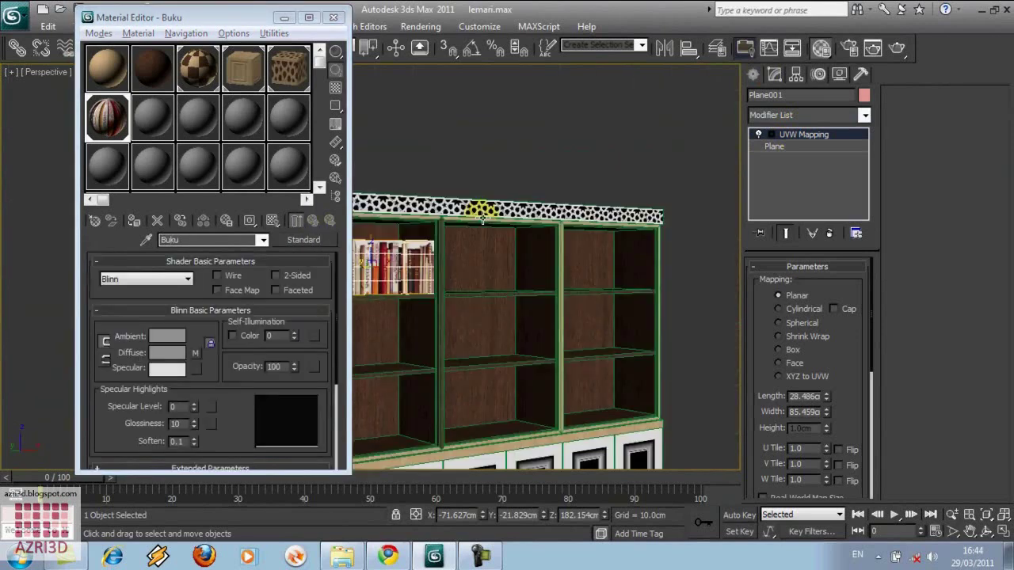
key(shift+q)
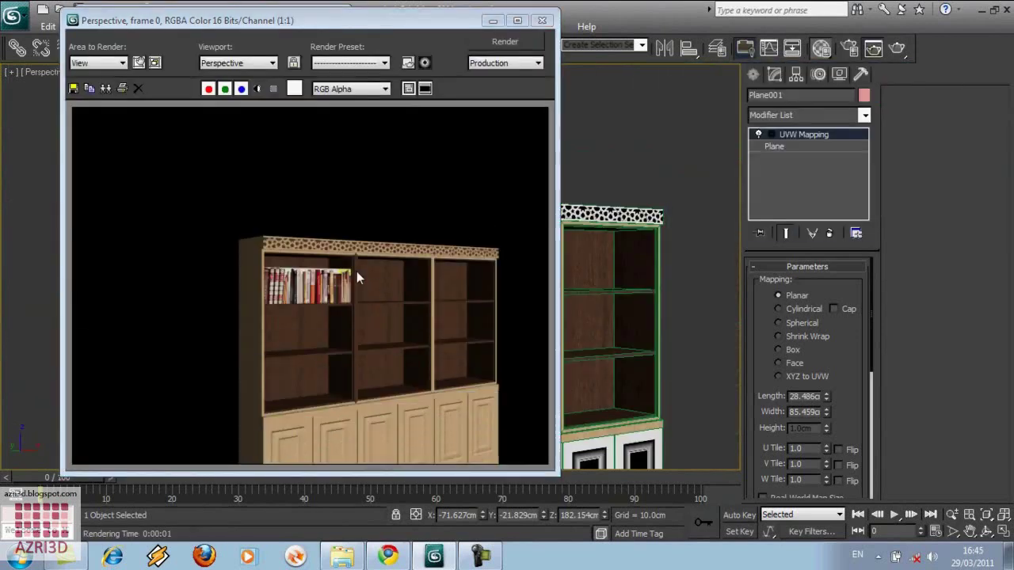
click(542, 21)
Copy Buku's BOOKS.jpg diffuse map into the opacity map as an independent copy.
click(278, 262)
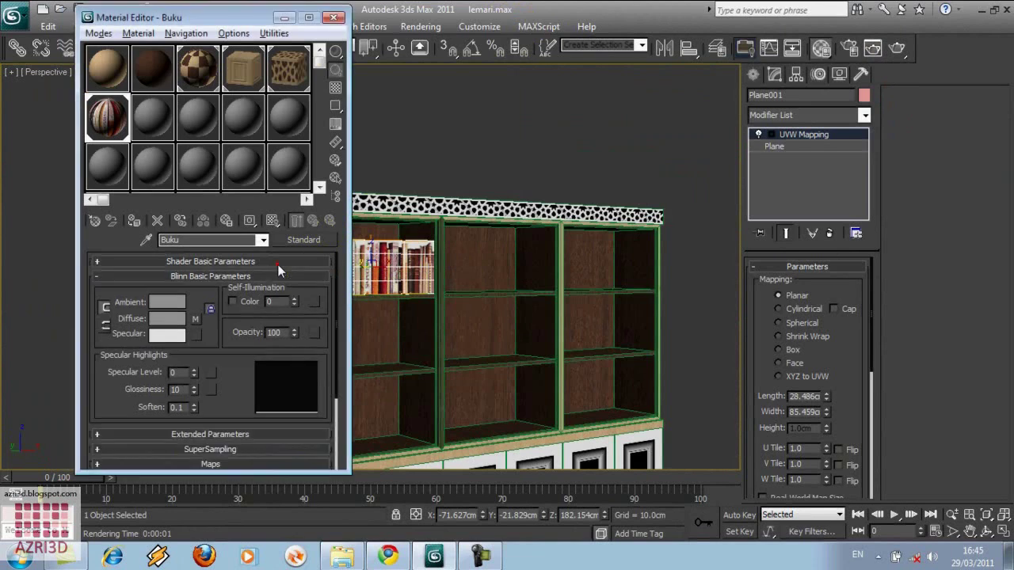
click(281, 276)
click(275, 320)
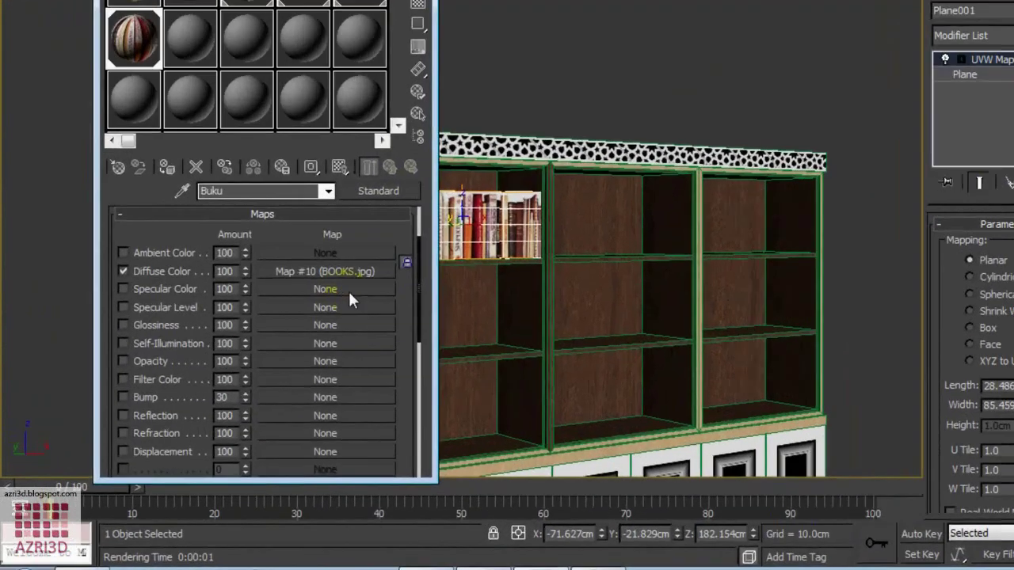
drag(228, 304, 252, 404)
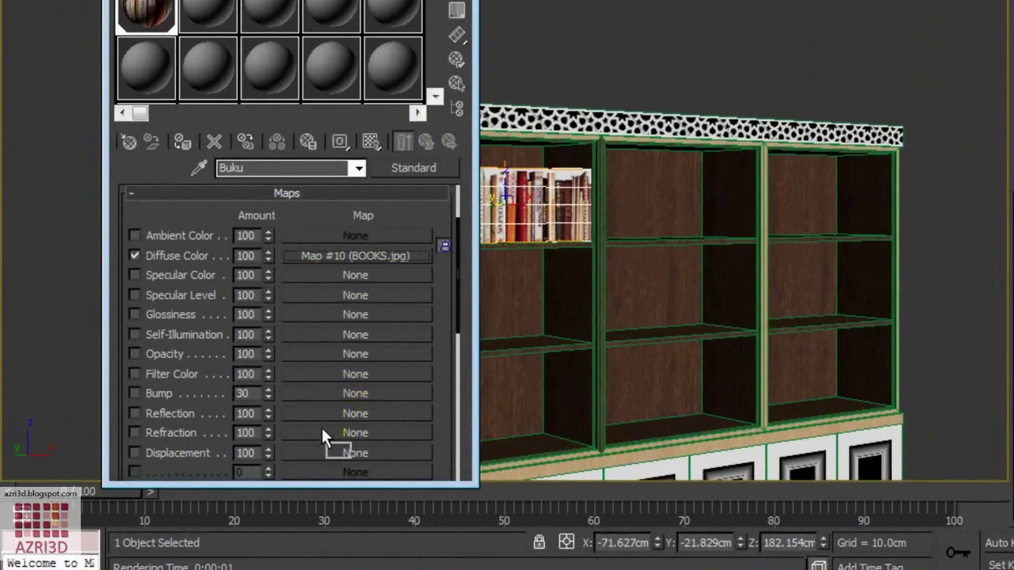
drag(322, 357, 321, 356)
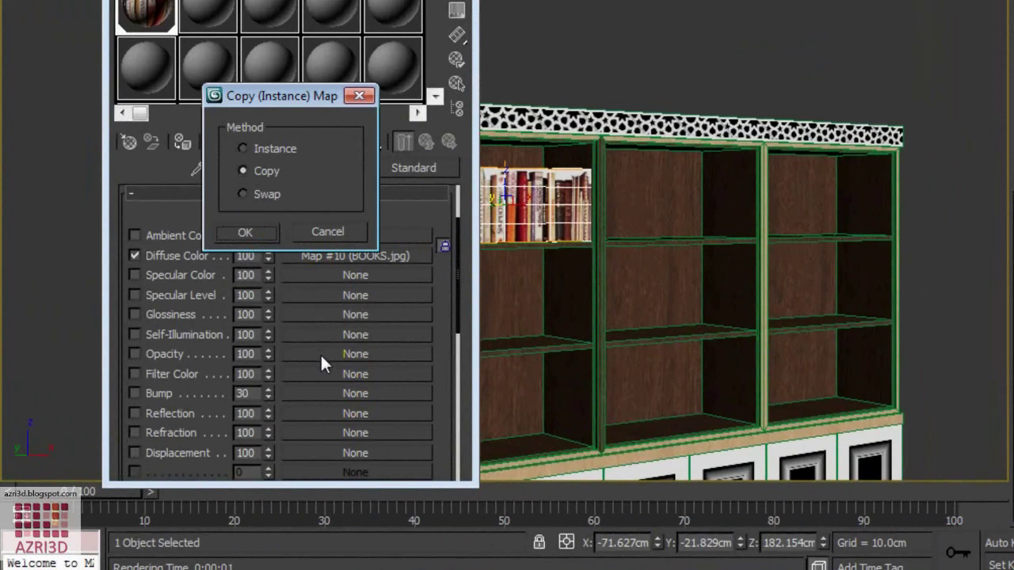
click(246, 233)
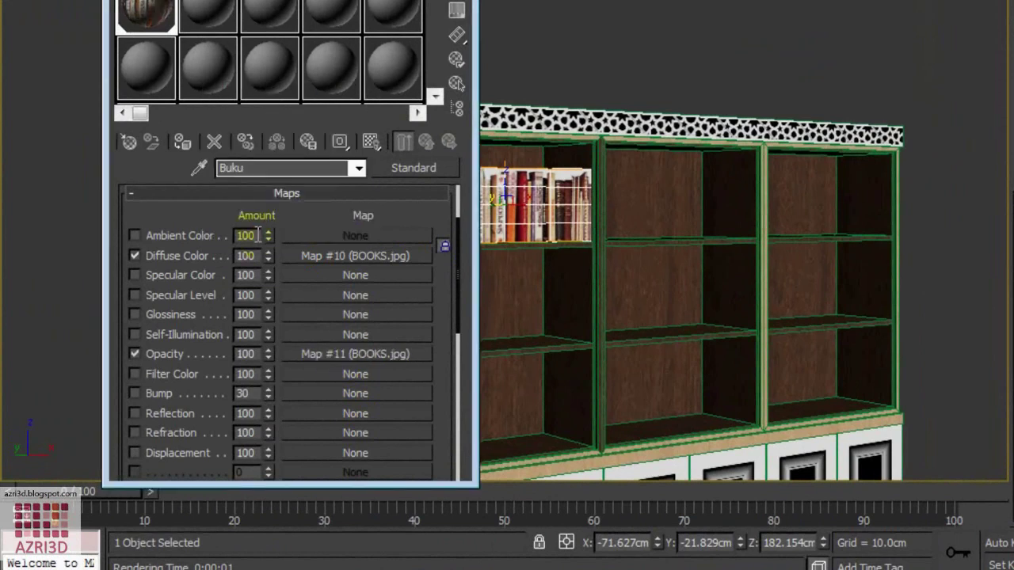
Replace the bitmap of Buku's opacity map with BOOKS MAP.jpg.
click(325, 354)
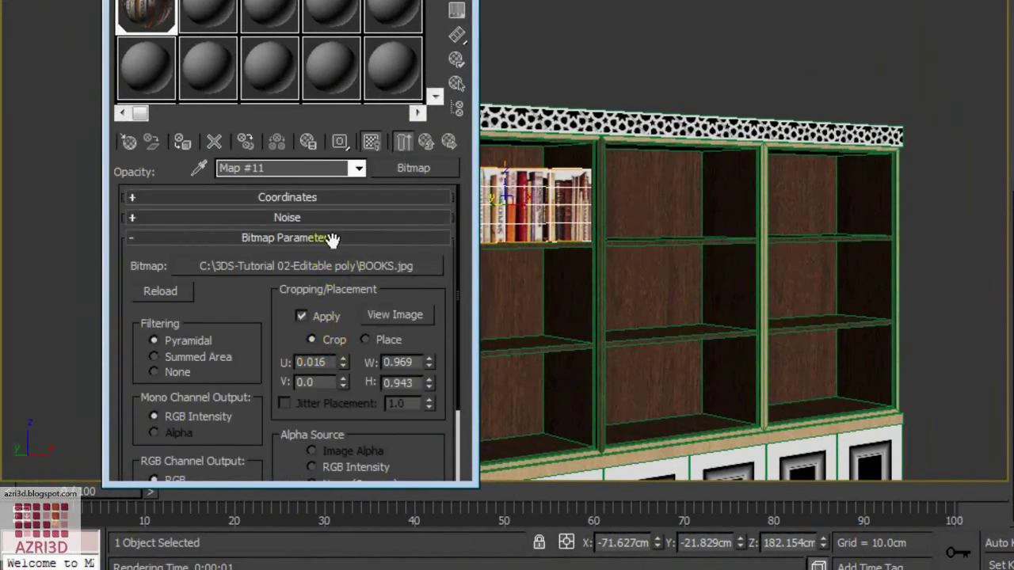
click(332, 265)
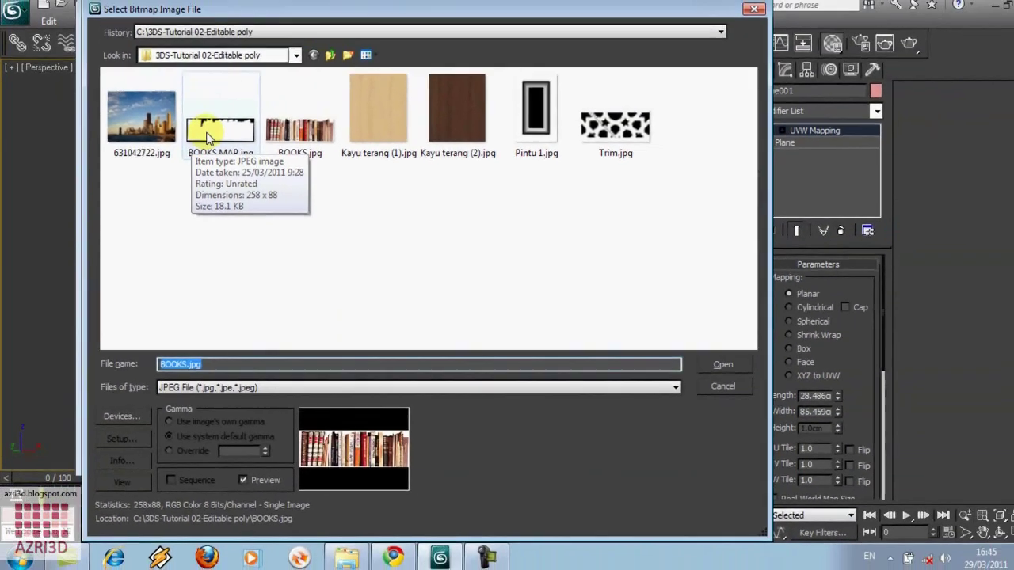
double_click(262, 26)
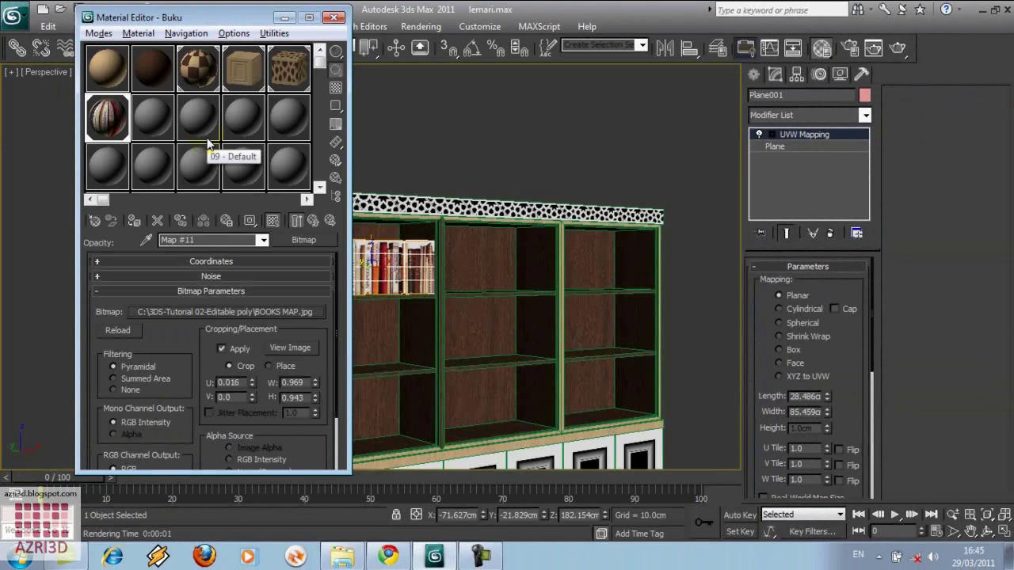
Switch the Buku material's sample shape to a cube, inspect it in an enlarged preview, and close the preview.
drag(336, 53, 335, 89)
double_click(113, 137)
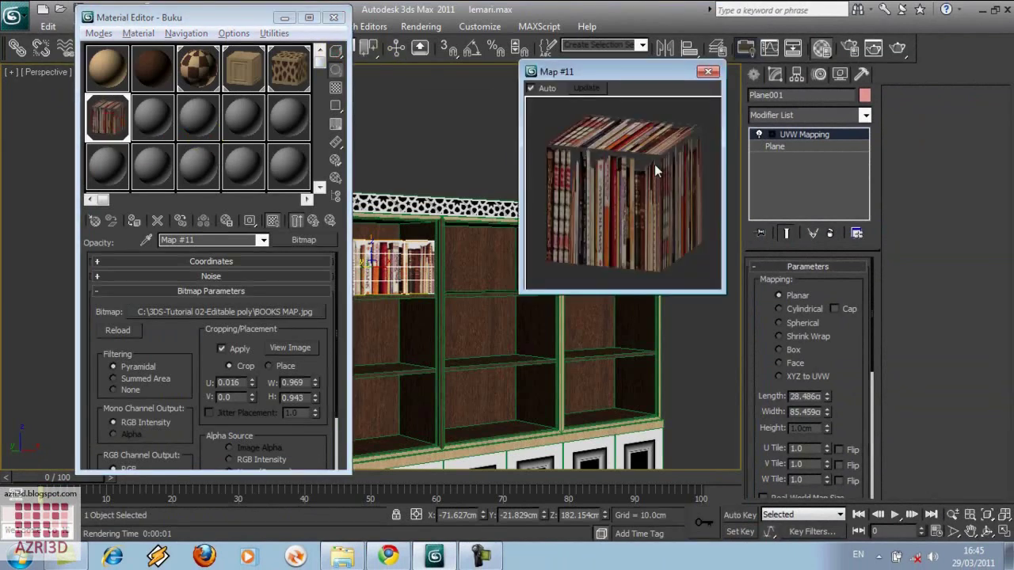
click(708, 71)
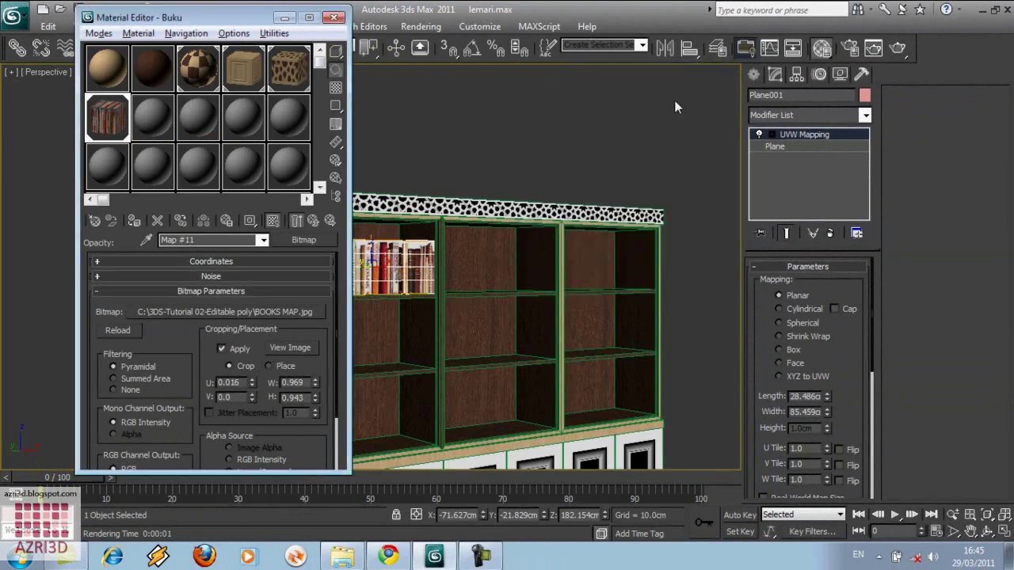
Test-render the perspective view to check the opacity-mapped books, and close the render and the Material Editor.
key(shift+q)
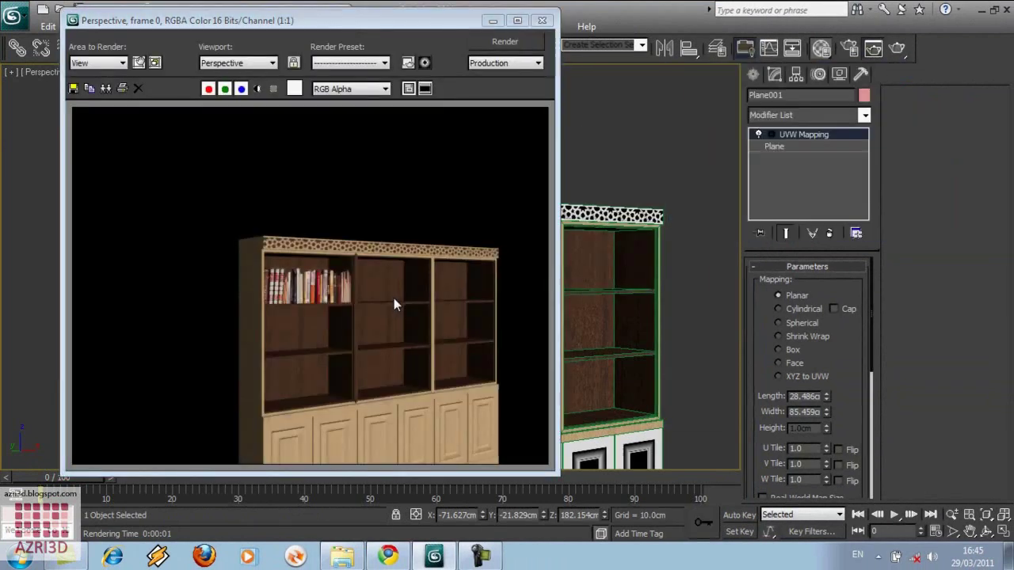
click(542, 20)
key(m)
Deselect everything and render the whole bookcase with its book planes from the perspective view.
key(f)
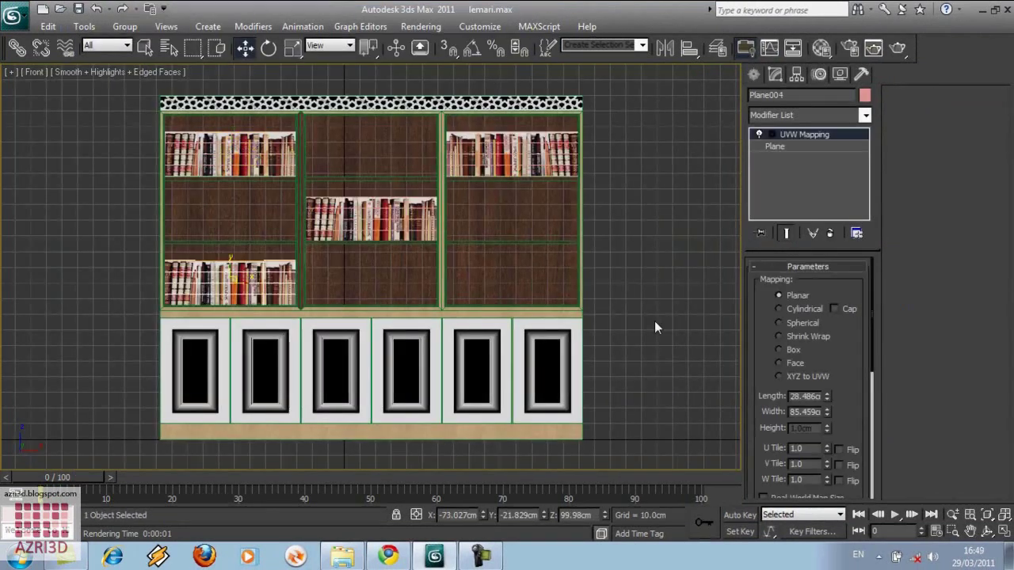
key(p)
click(625, 233)
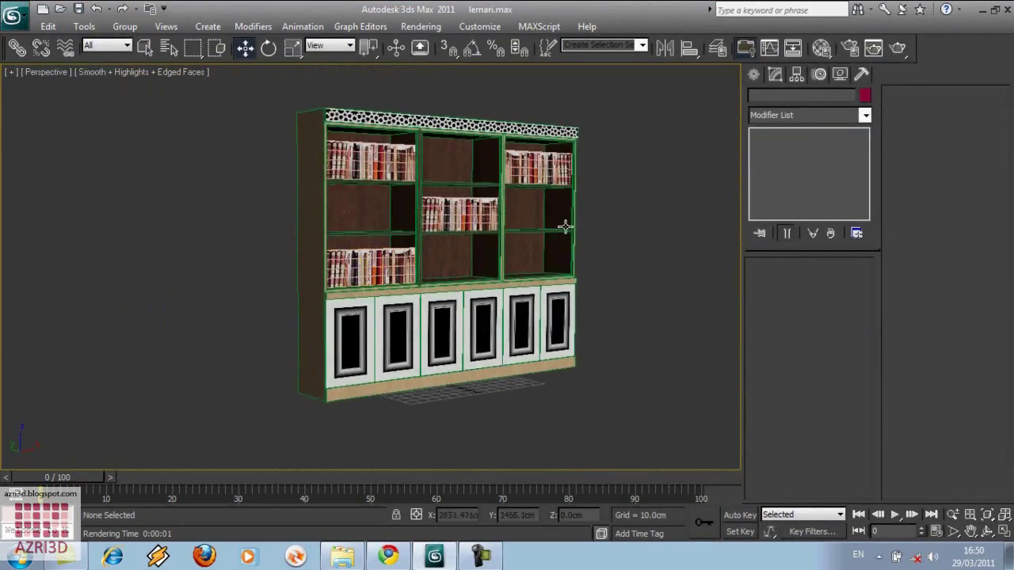
key(shift+q)
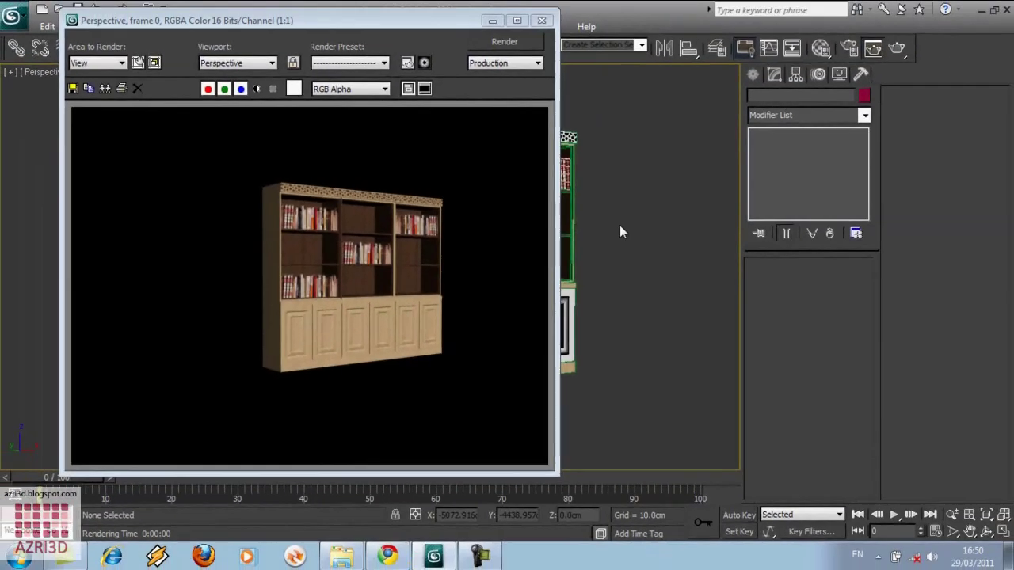
click(465, 99)
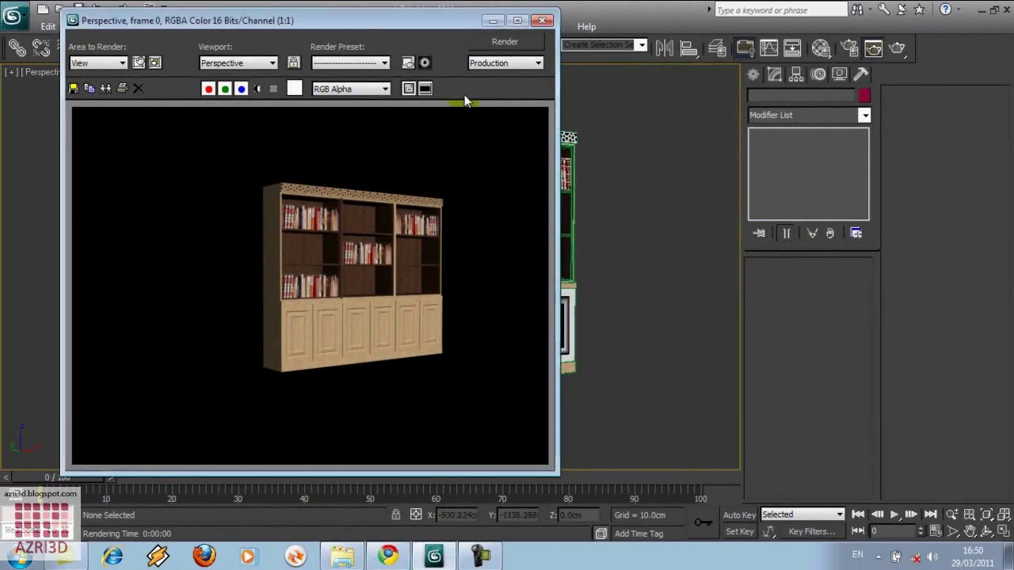